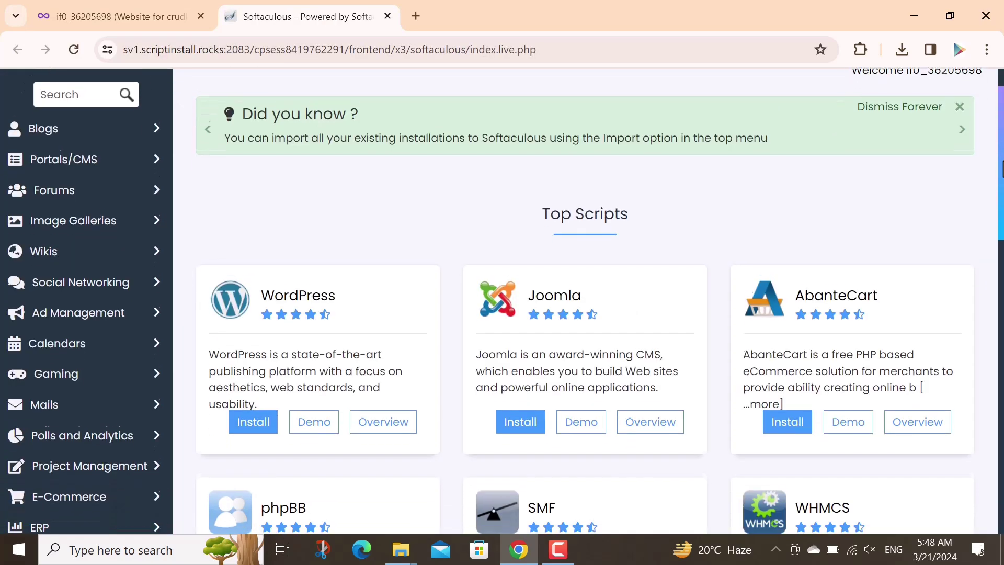
Scroll past Softaculous's Top Scripts and expand Frameworks to list Laravel, CodeIgniter and Yii
scroll(841, 253, "down", 3)
left_click_drag(1001, 293, 1002, 441)
scroll(410, 278, "down", 1)
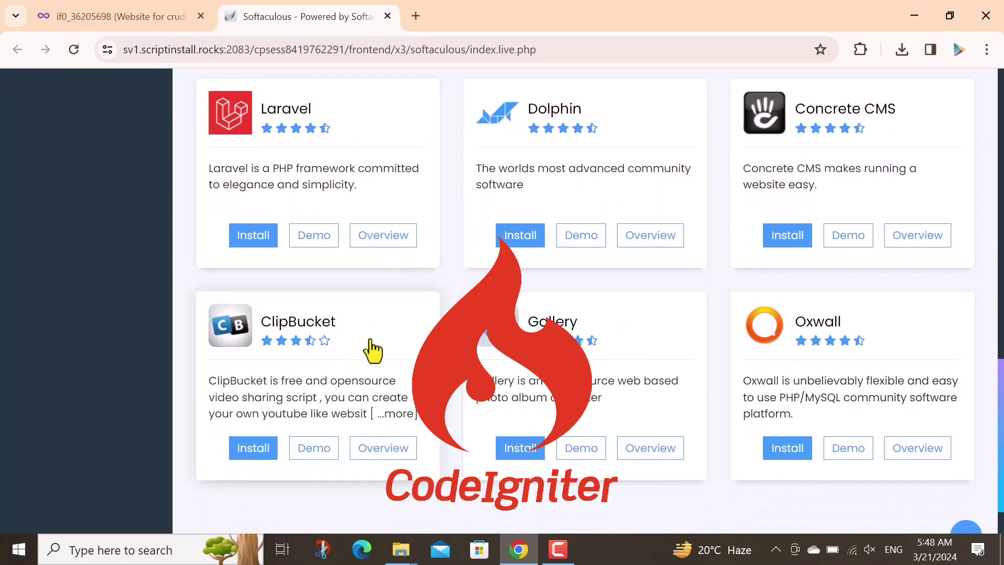
scroll(160, 310, "up", 7)
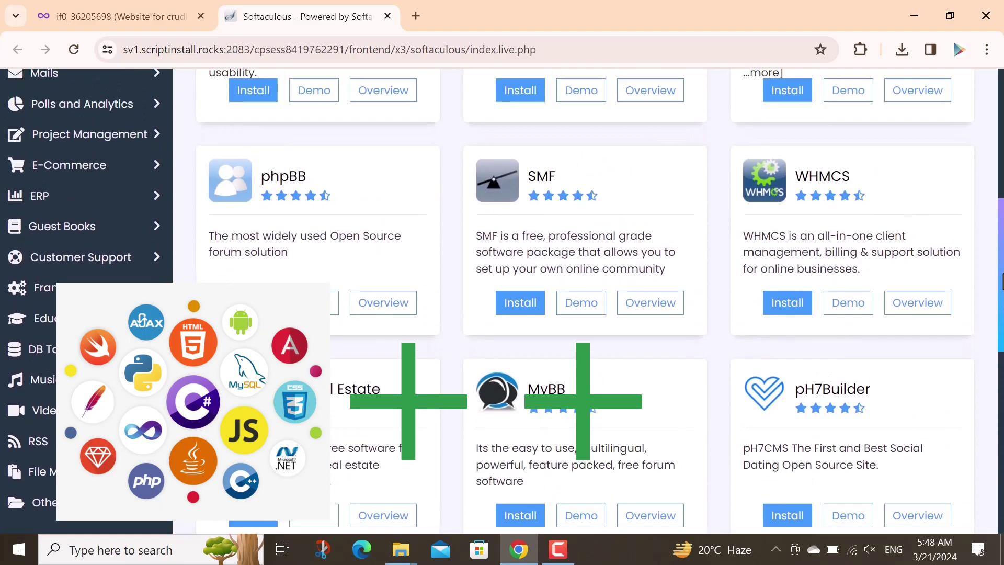
left_click(157, 303)
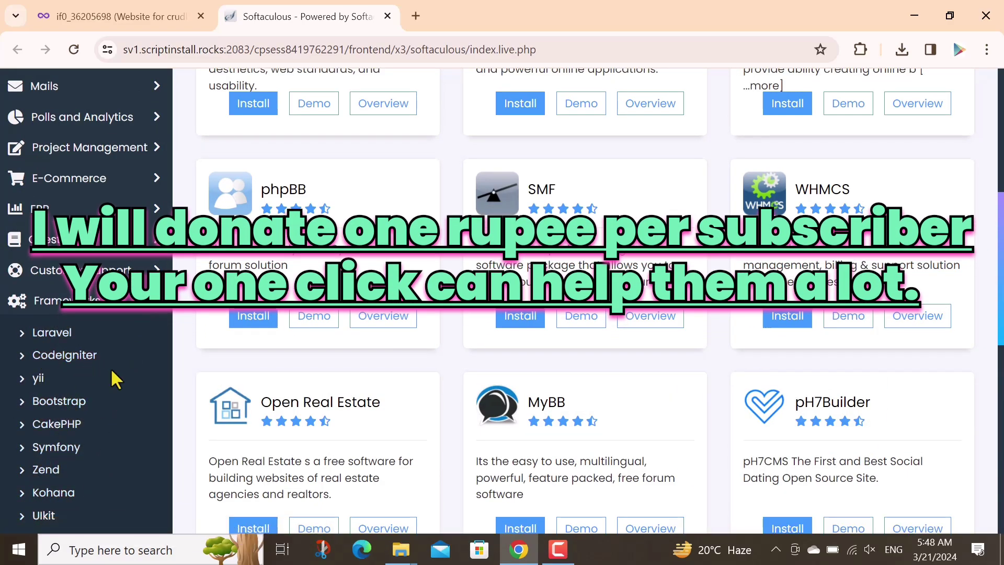
Close the Softaculous tab and load infinityfree.com in the browser
left_click(387, 16)
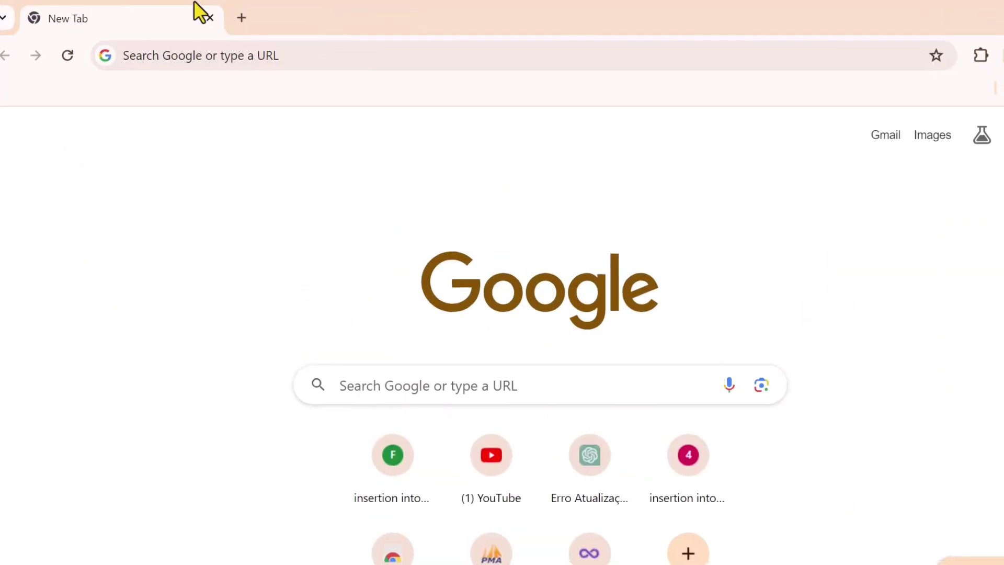
left_click(175, 50)
type("i")
type("nfinityfre")
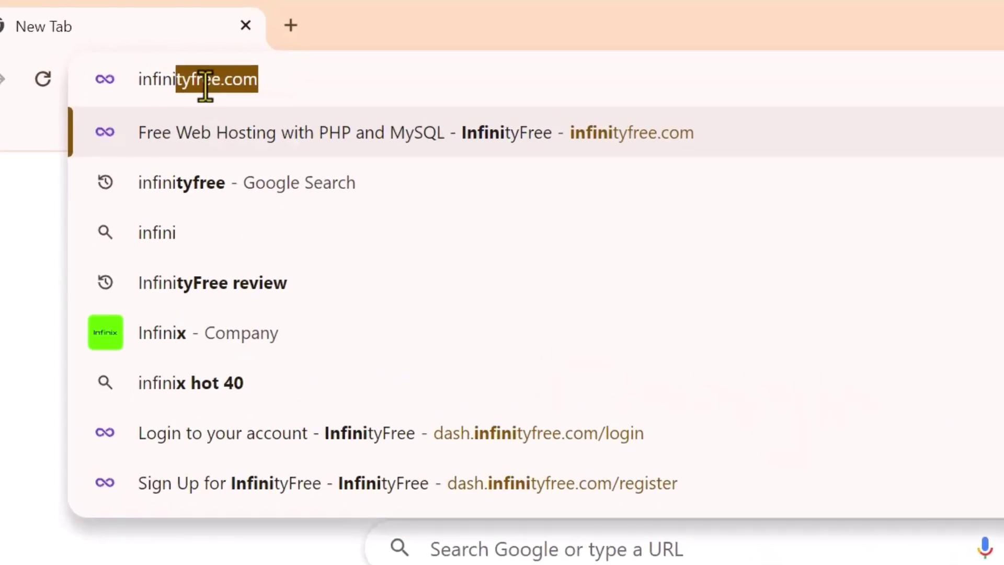
type("e.com")
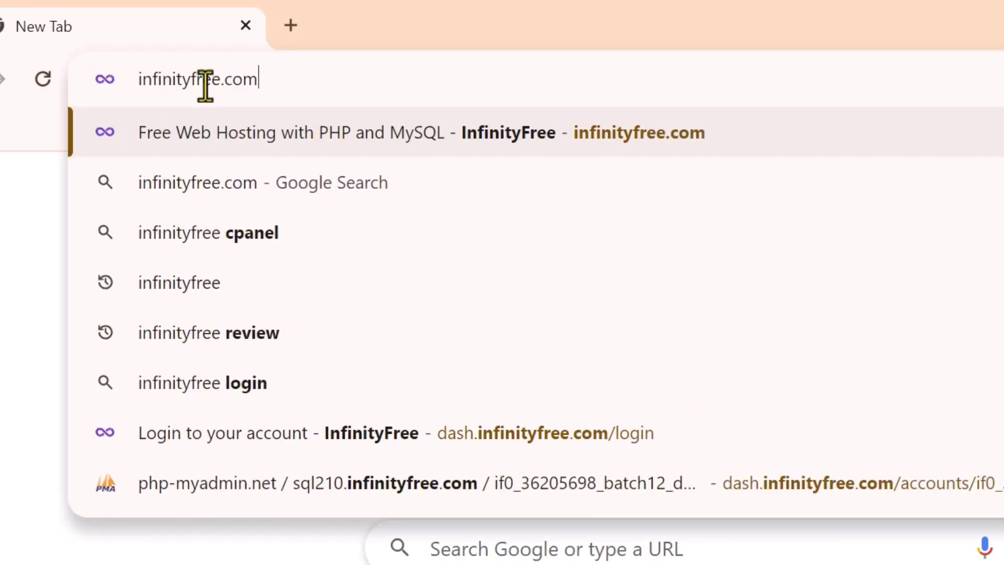
key("Return")
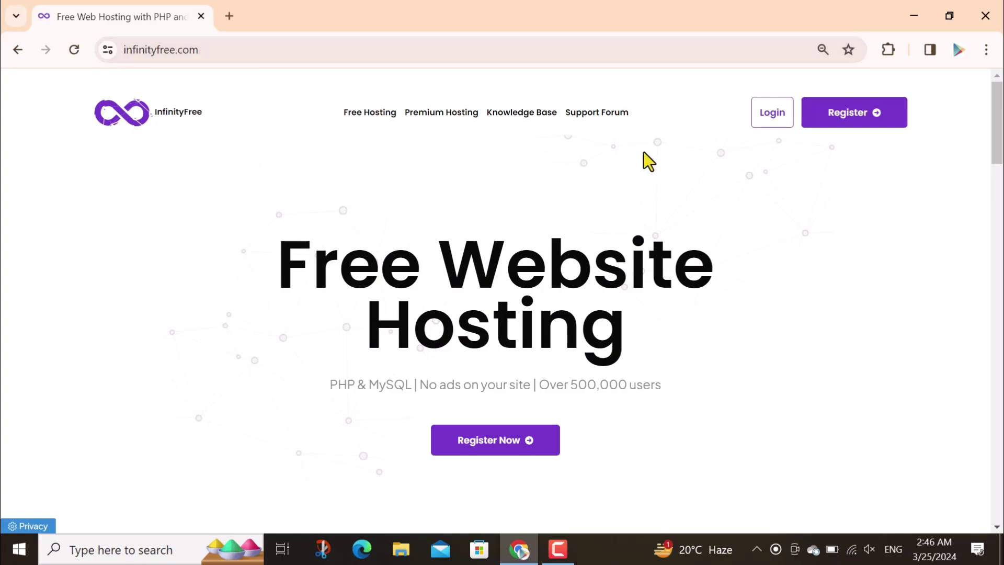
Switch from the Register page to Sign in and log in with Keep me logged in ticked
left_click(840, 120)
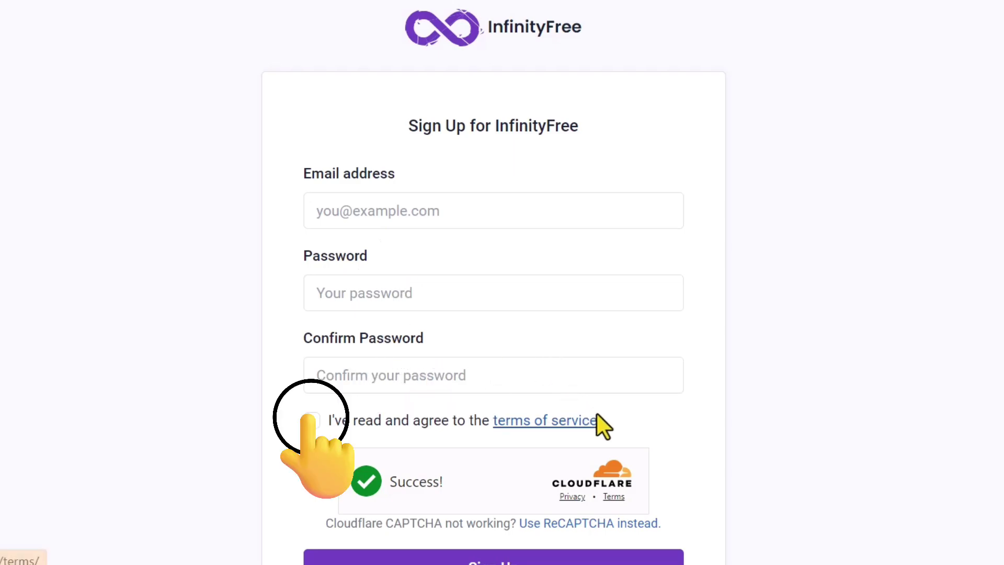
scroll(322, 327, "down", 2)
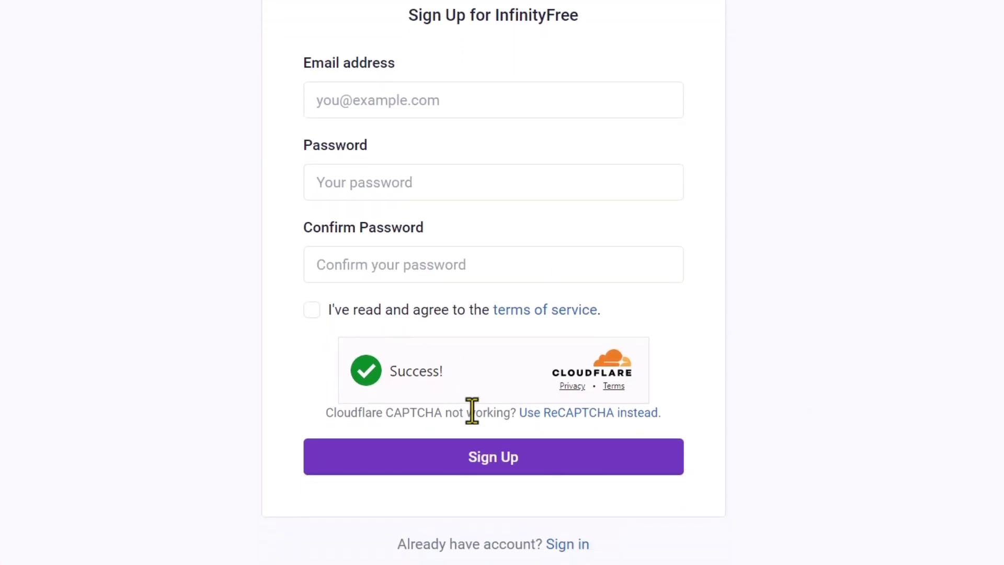
left_click(568, 544)
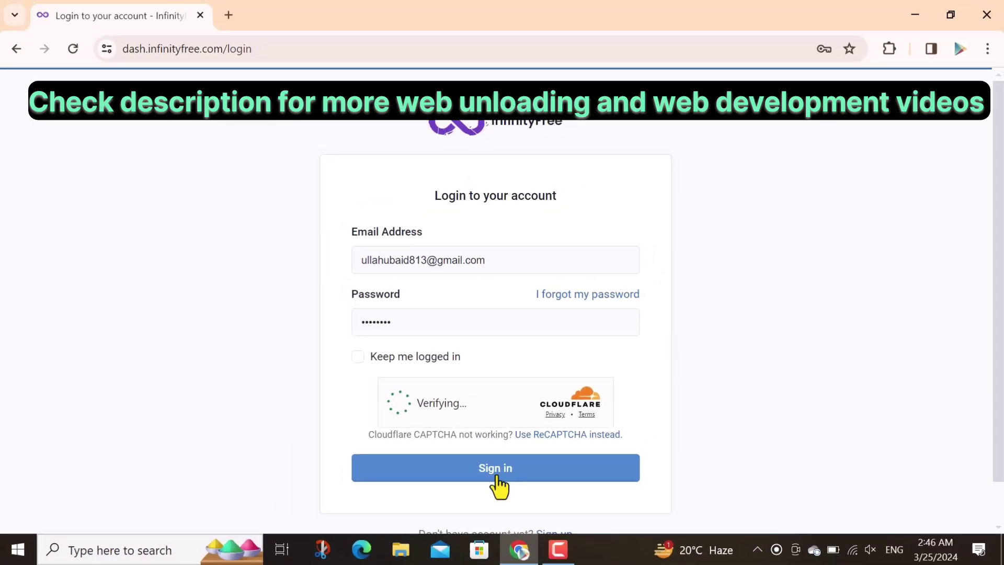
left_click(359, 357)
left_click(471, 471)
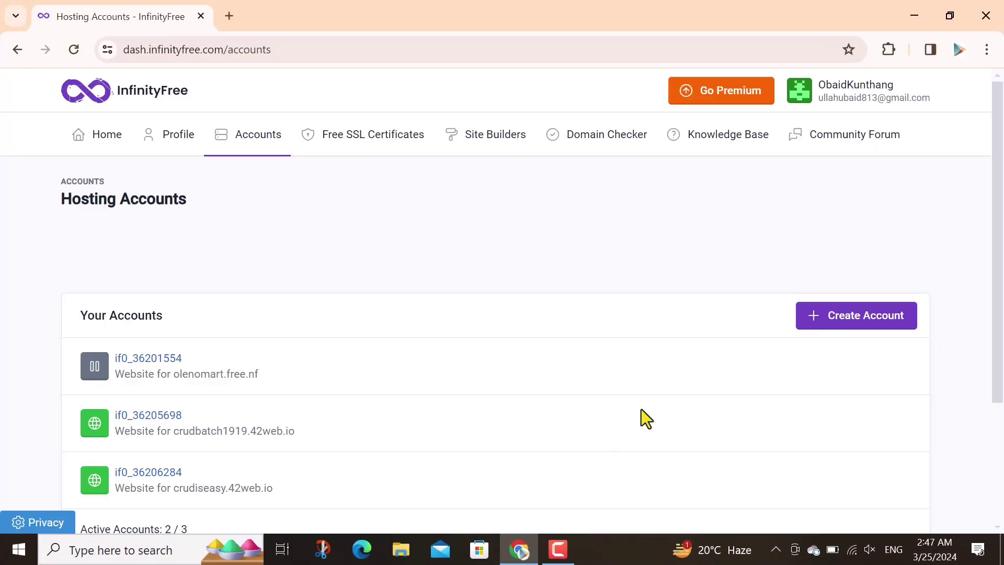
Start Create Account on Hosting Accounts and choose the free $0 InfinityFree plan
left_click_drag(1001, 173, 998, 270)
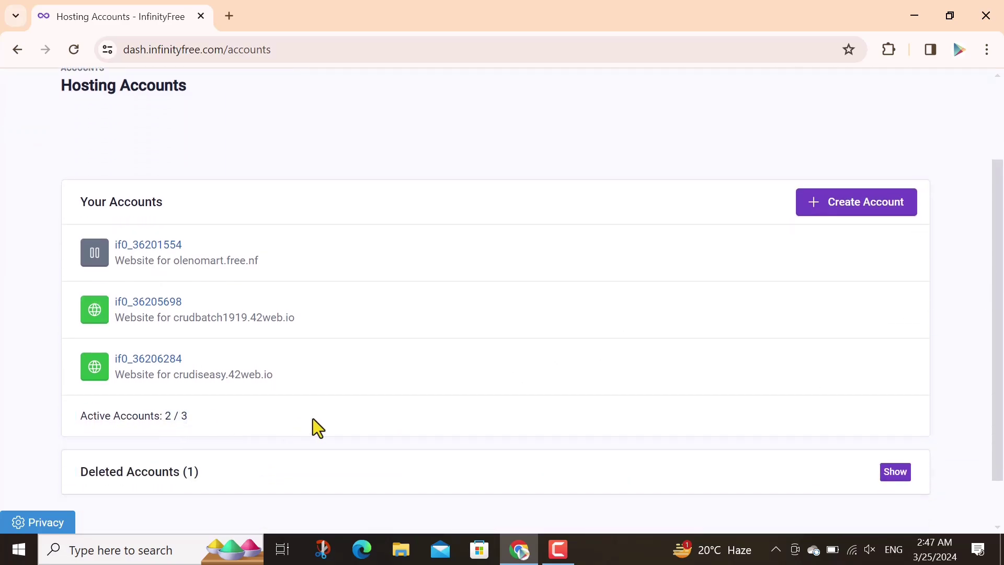
left_click(846, 210)
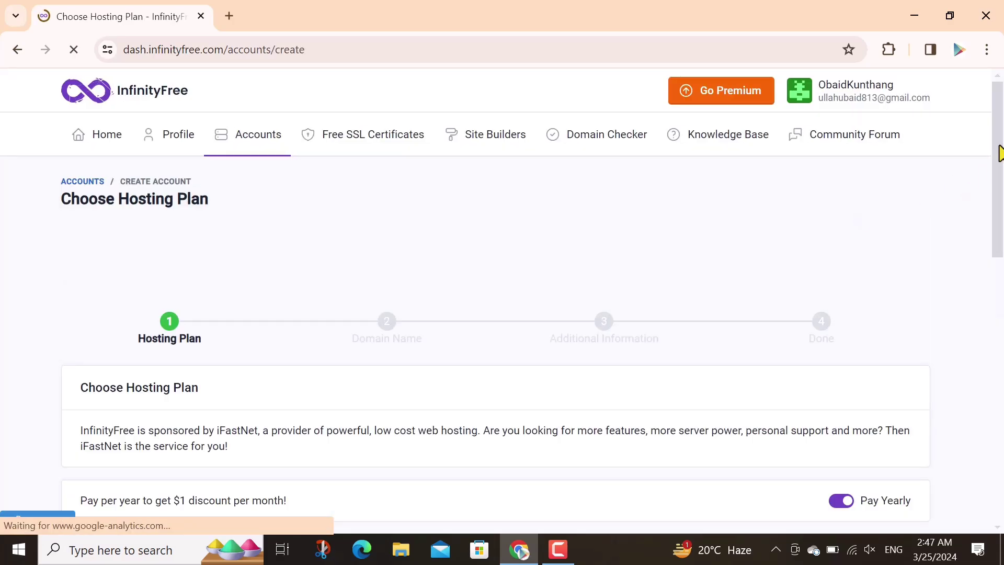
left_click_drag(1001, 153, 1002, 201)
scroll(402, 372, "down", 6)
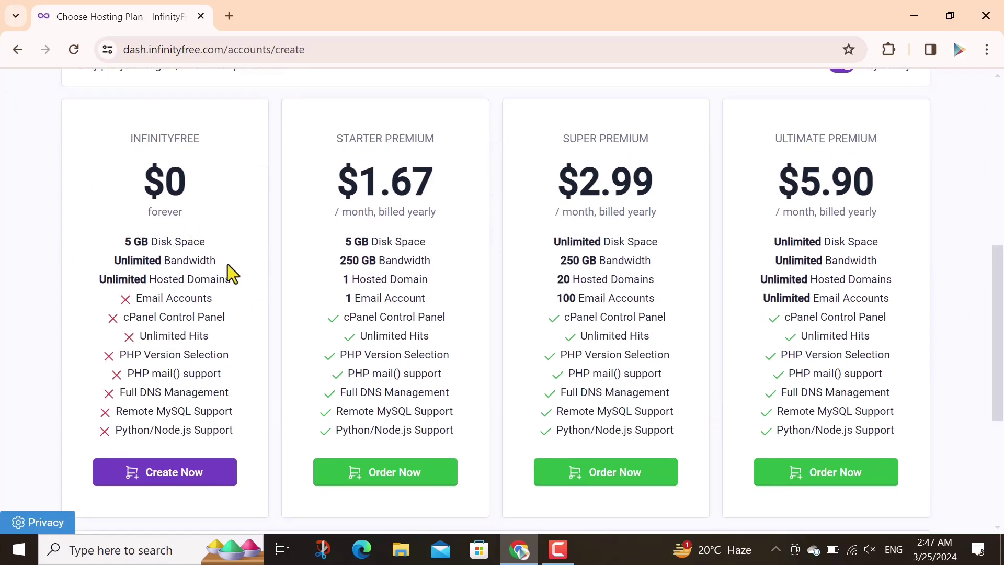
left_click(177, 473)
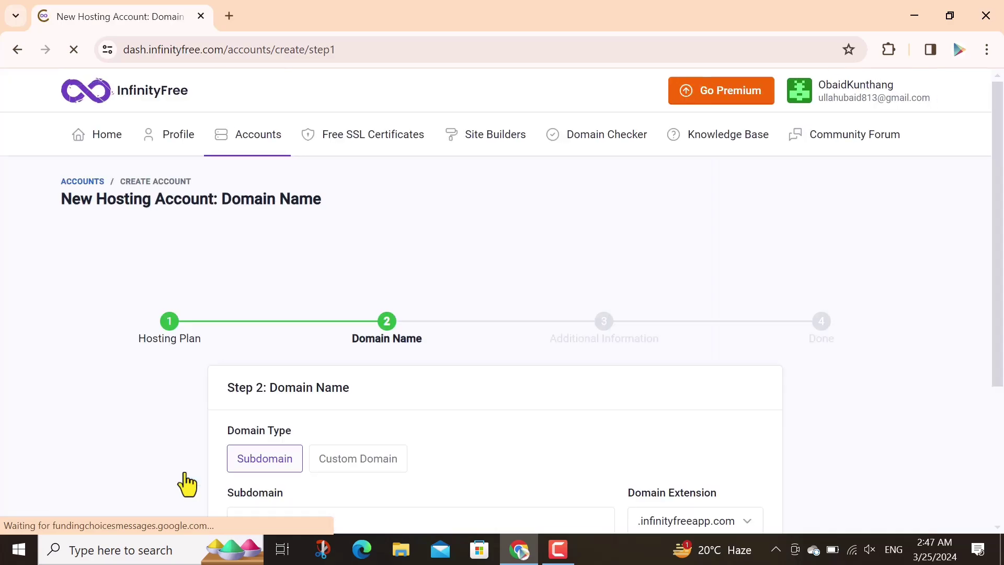
Enter subdomain crudeasiest with the .free.nf extension and check its availability
left_click_drag(999, 218, 1002, 372)
left_click(281, 315)
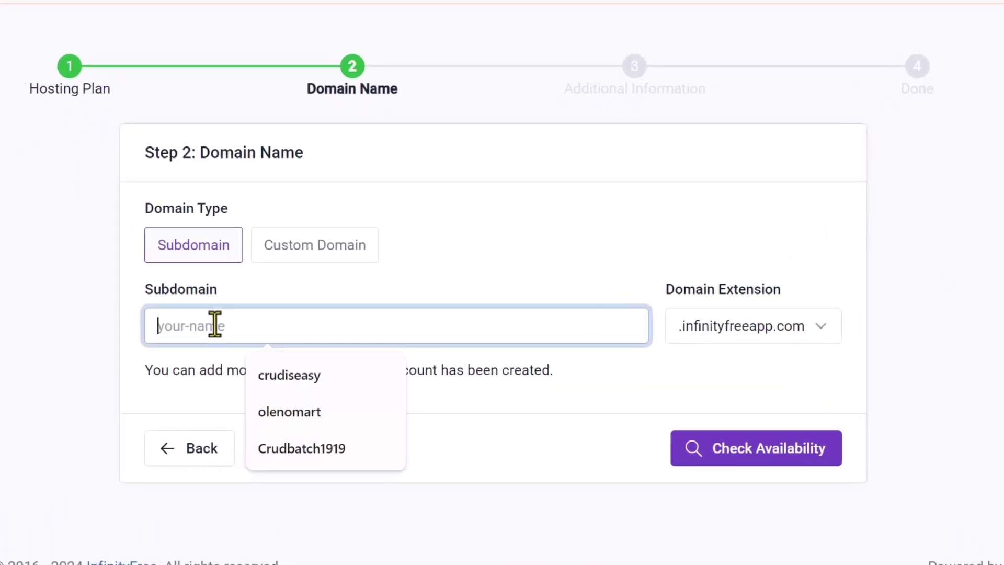
type("crudeasiest")
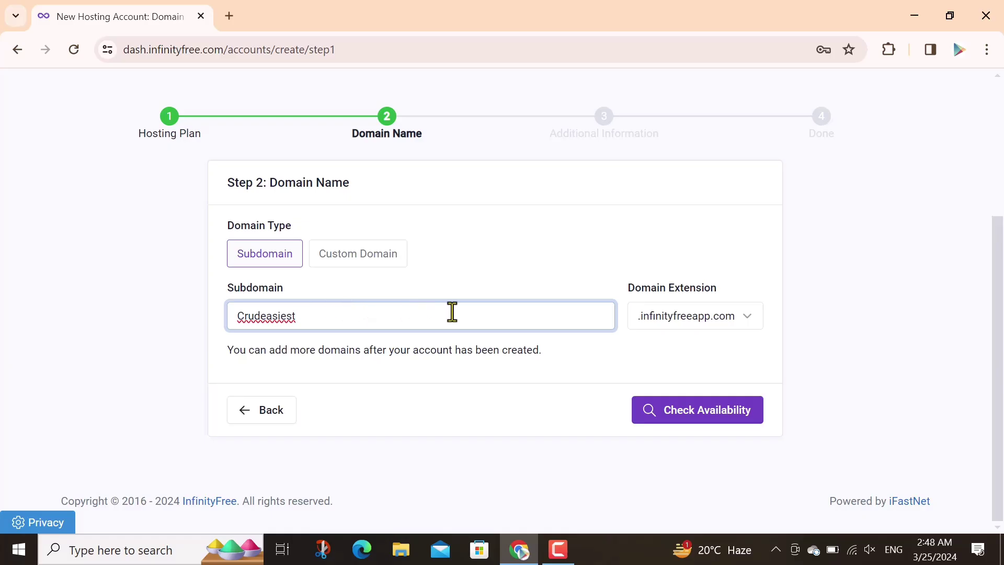
left_click(746, 316)
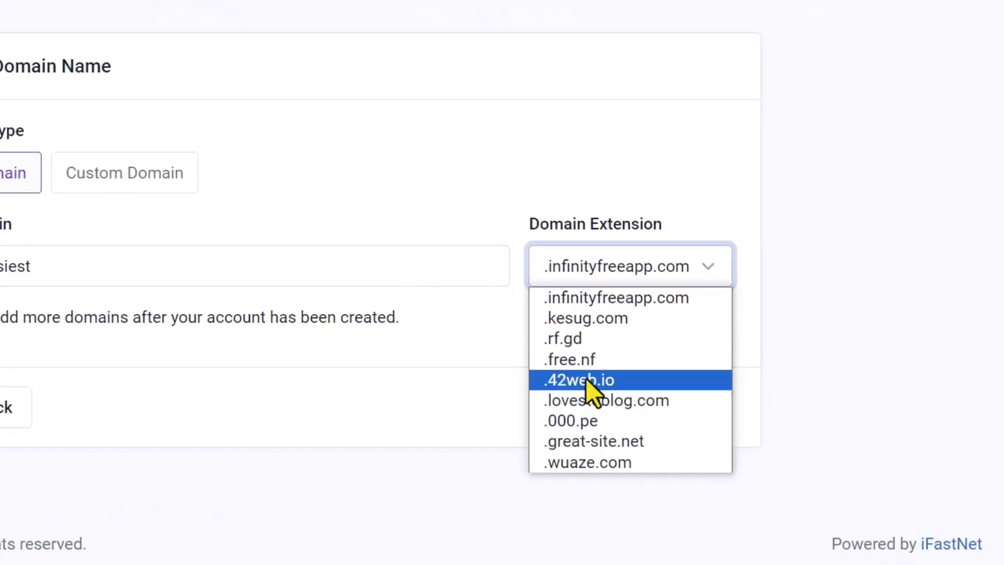
left_click(581, 359)
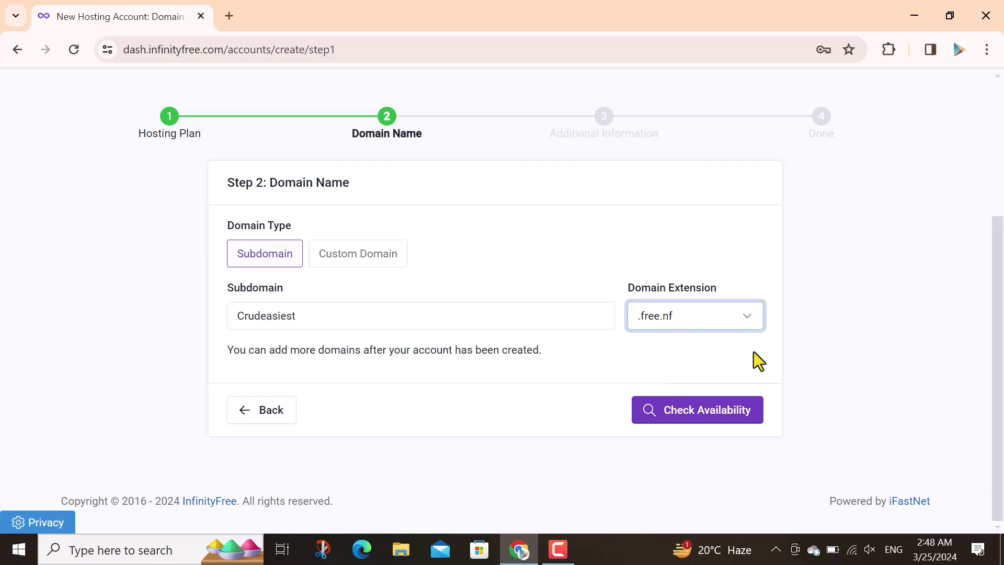
left_click(701, 411)
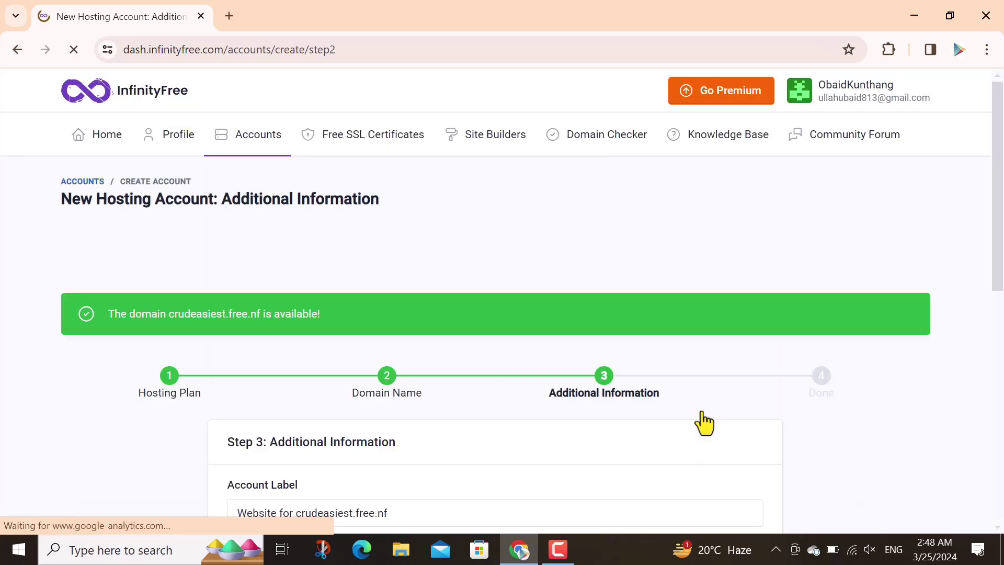
Set Email Consent to I Approve and submit the new hosting account
left_click_drag(999, 183, 1000, 359)
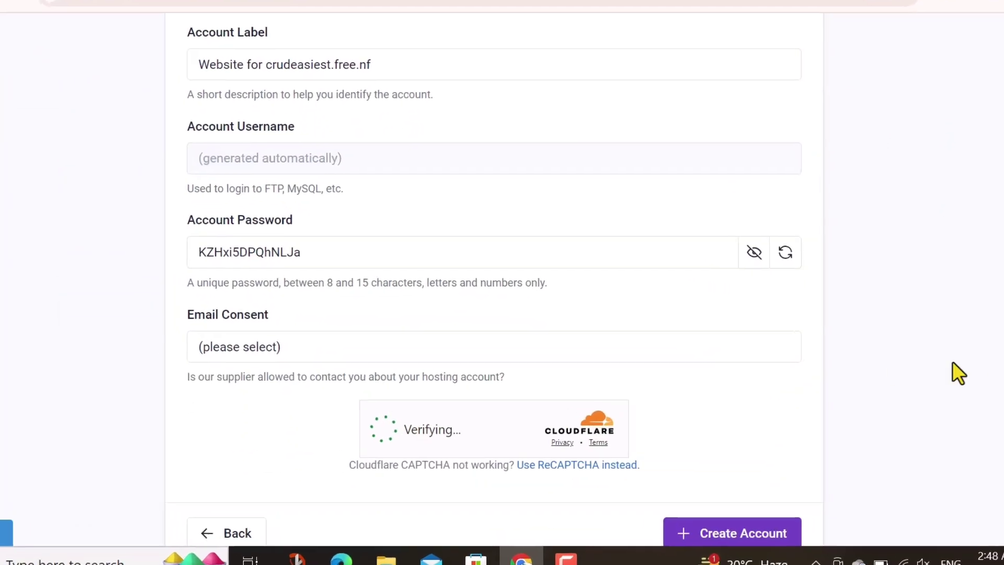
left_click(275, 349)
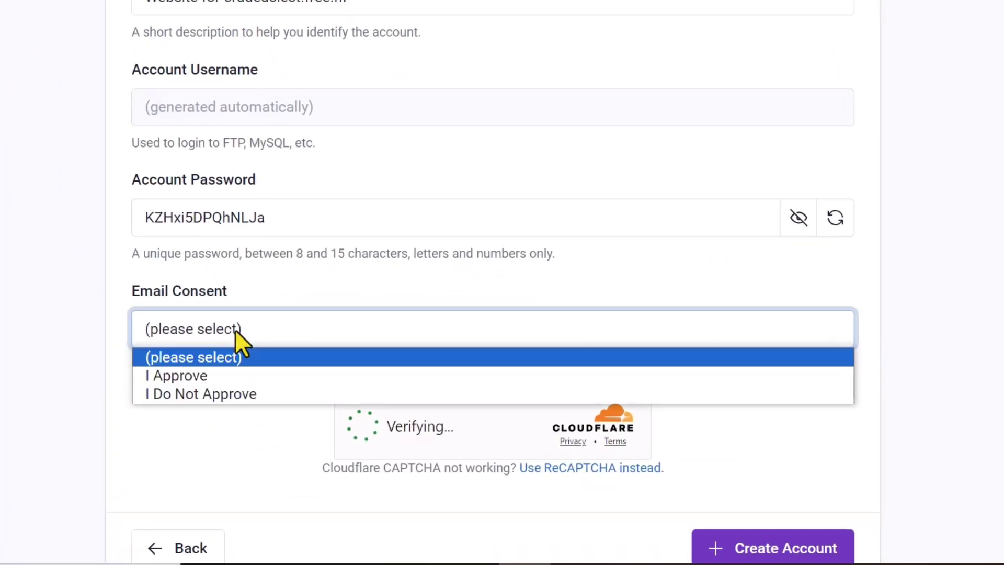
left_click(177, 375)
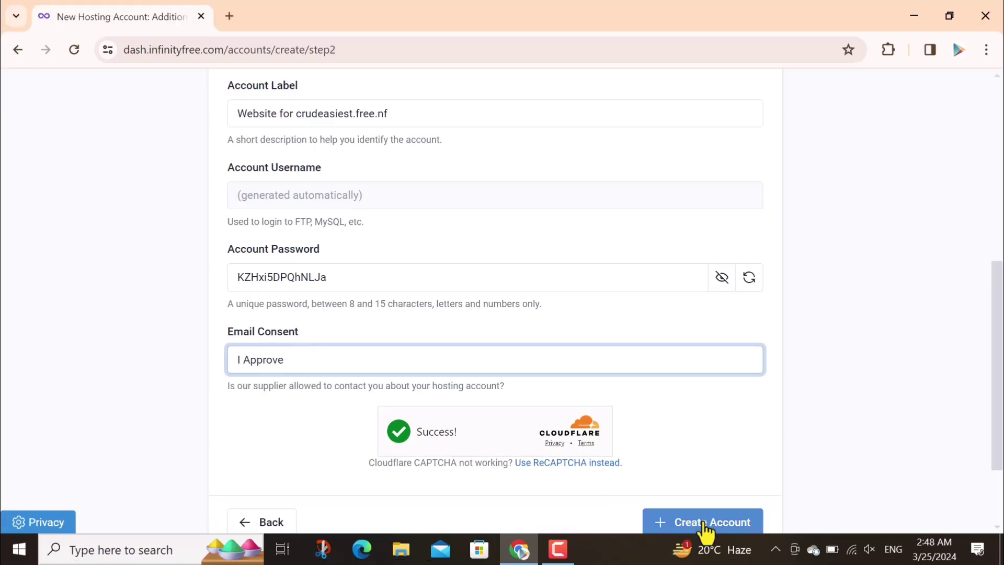
left_click(706, 522)
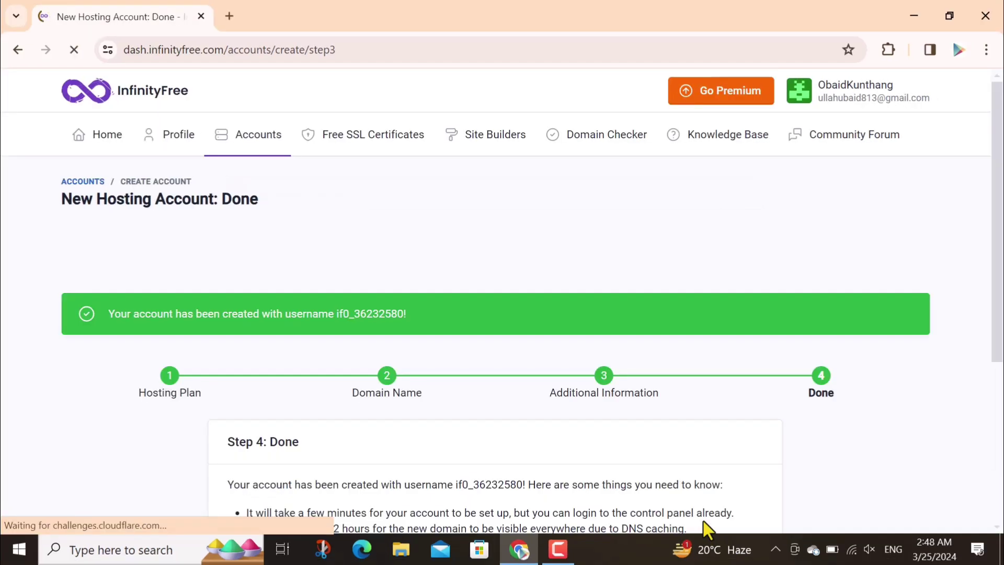
Open the new account's control panel, approve the email notice, and look over vistaPanel
scroll(1000, 405, "down", 3)
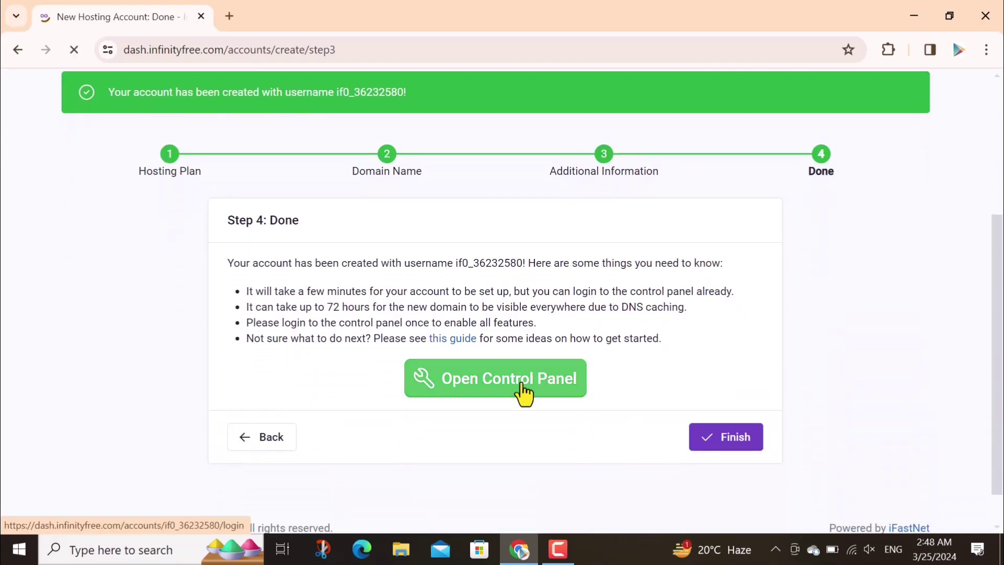
left_click(523, 393)
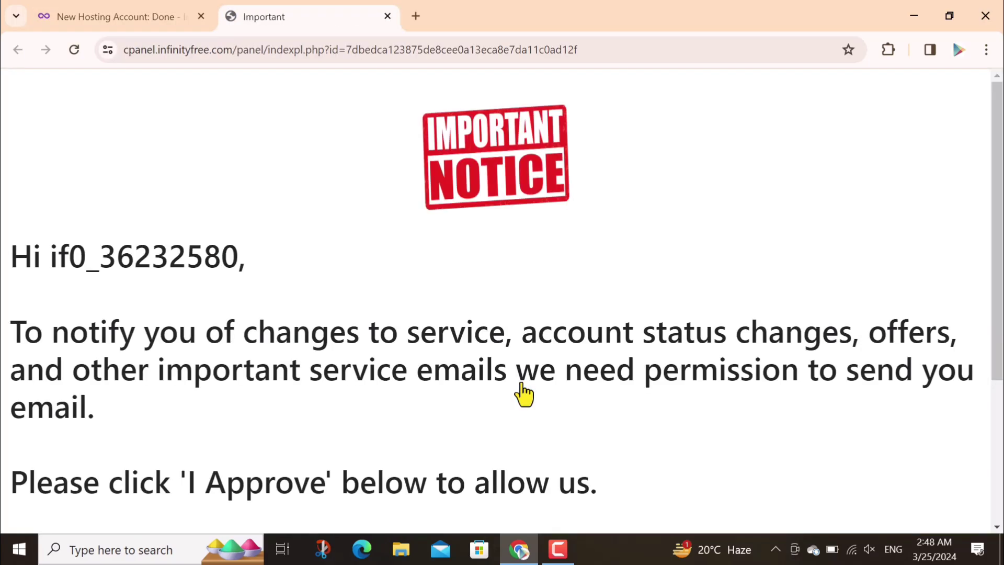
scroll(520, 394, "down", 5)
left_click(542, 441)
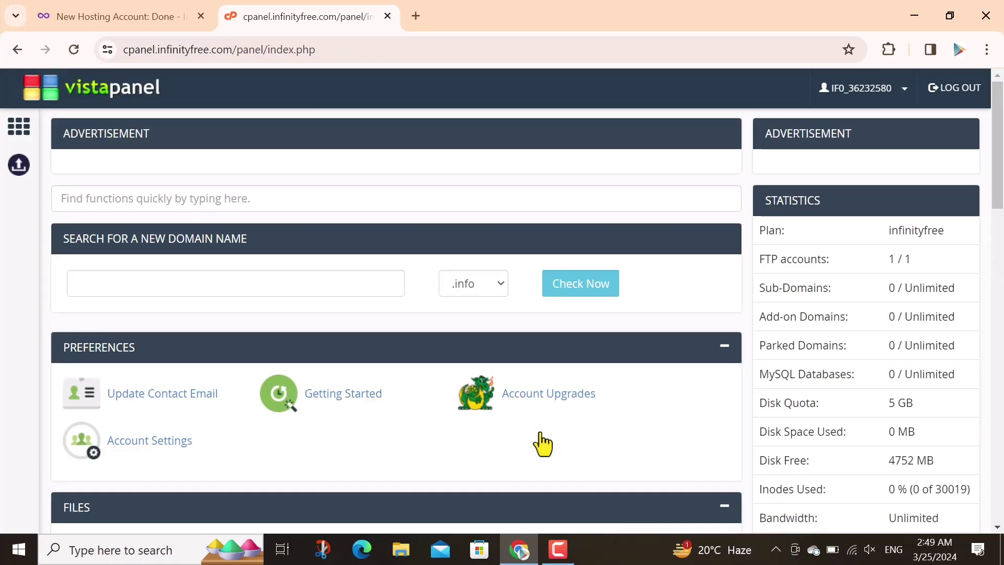
left_click_drag(1001, 178, 961, 476)
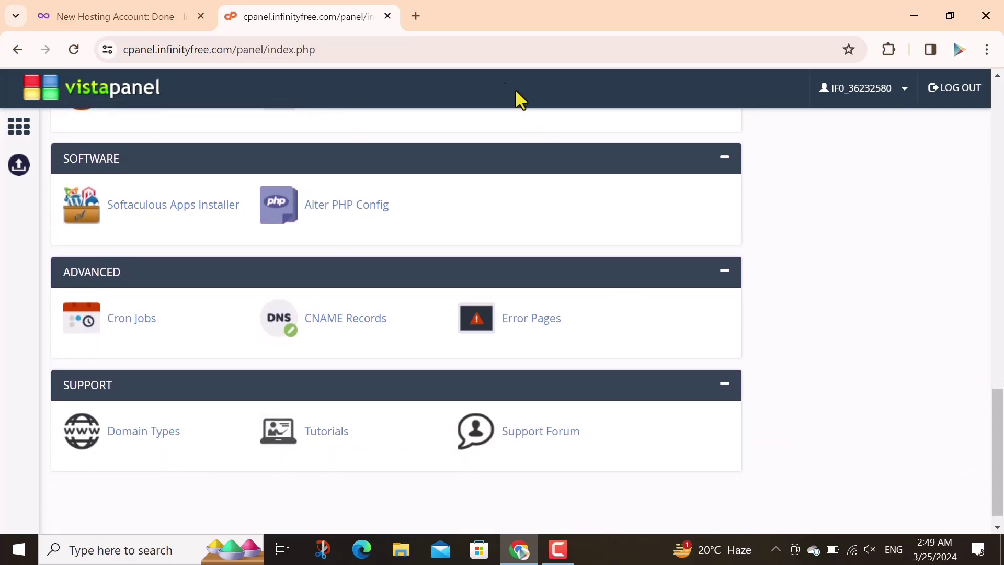
Close the control panel tab, finish the Step 4 wizard, and scroll to Account Options
left_click(386, 16)
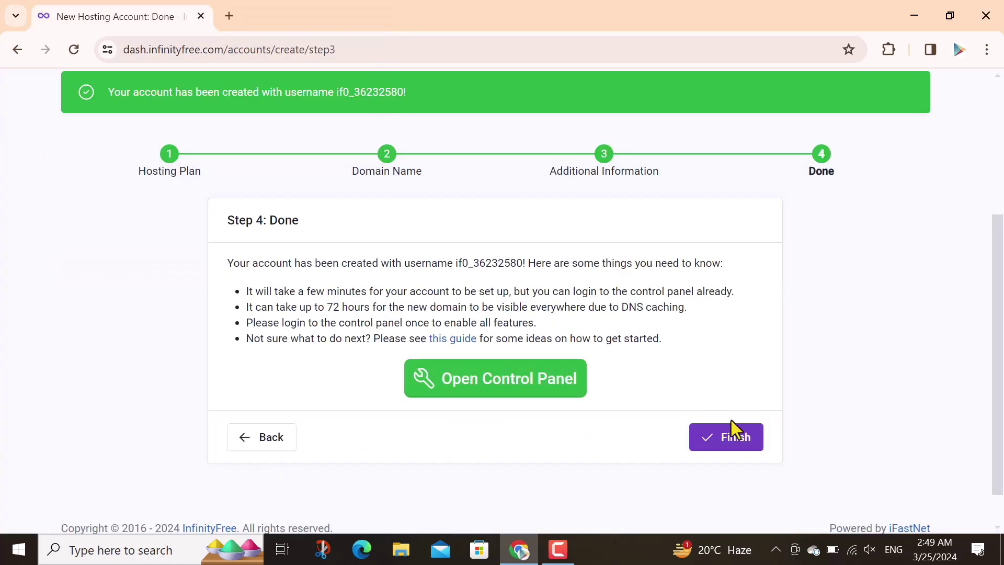
left_click(732, 441)
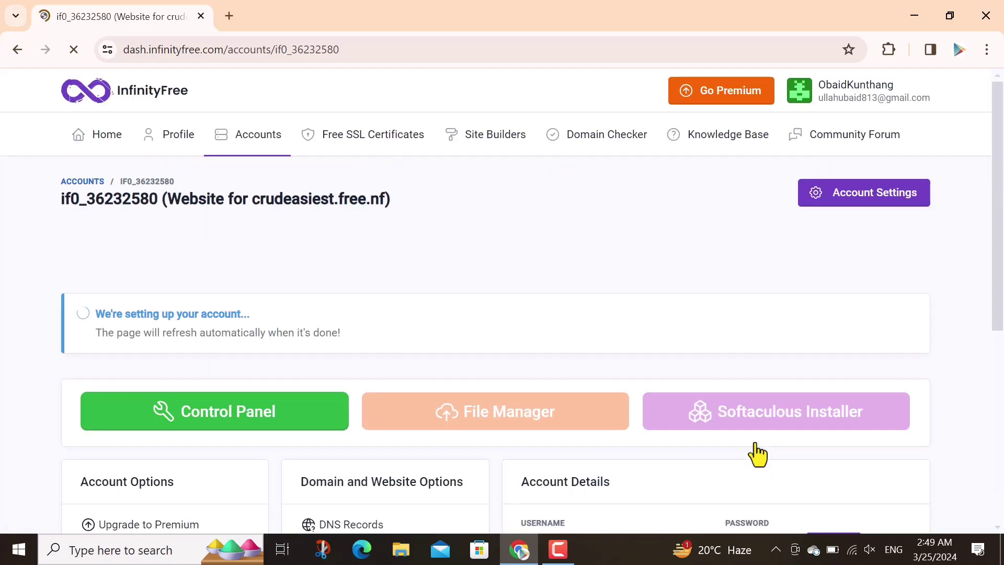
scroll(539, 348, "down", 5)
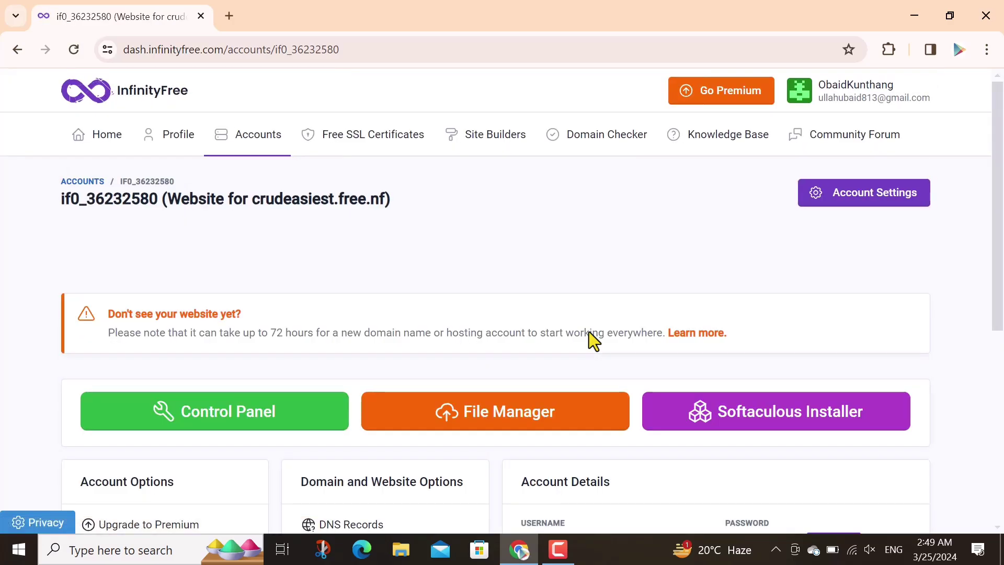
left_click_drag(1002, 169, 1002, 331)
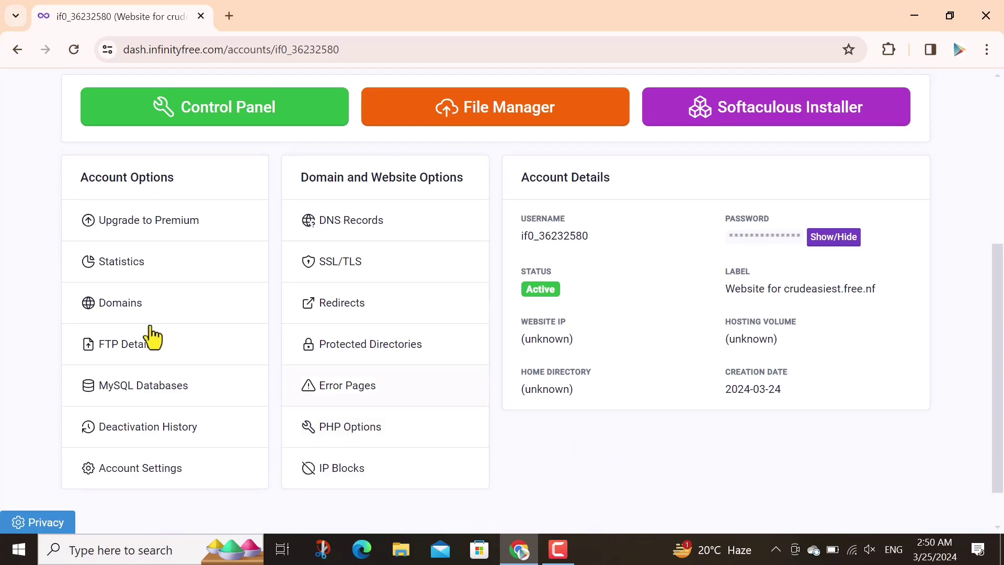
View FTP Details (ftpupload.net, port 21), check for FileZilla, and close its download page
left_click(118, 347)
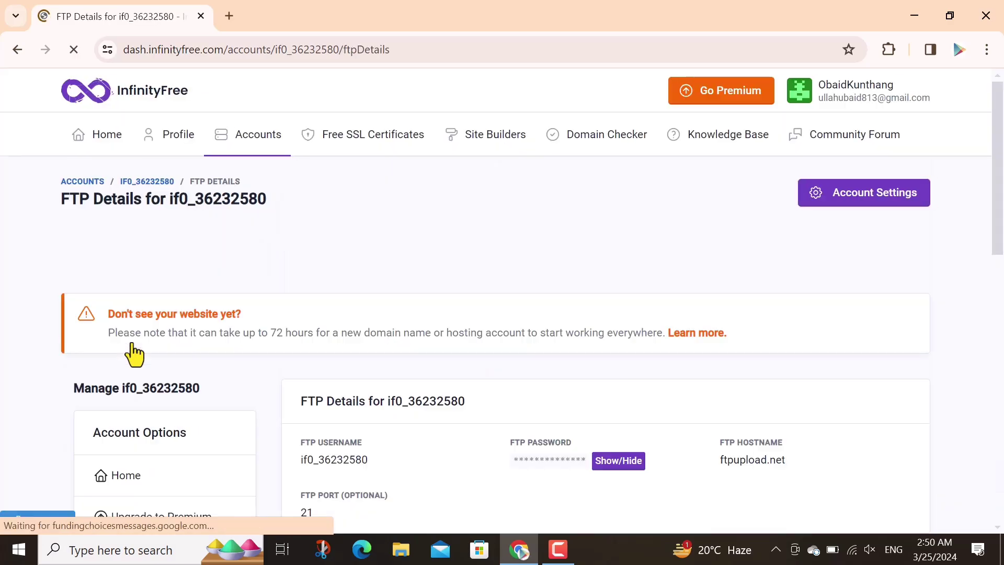
left_click_drag(1002, 148, 1002, 262)
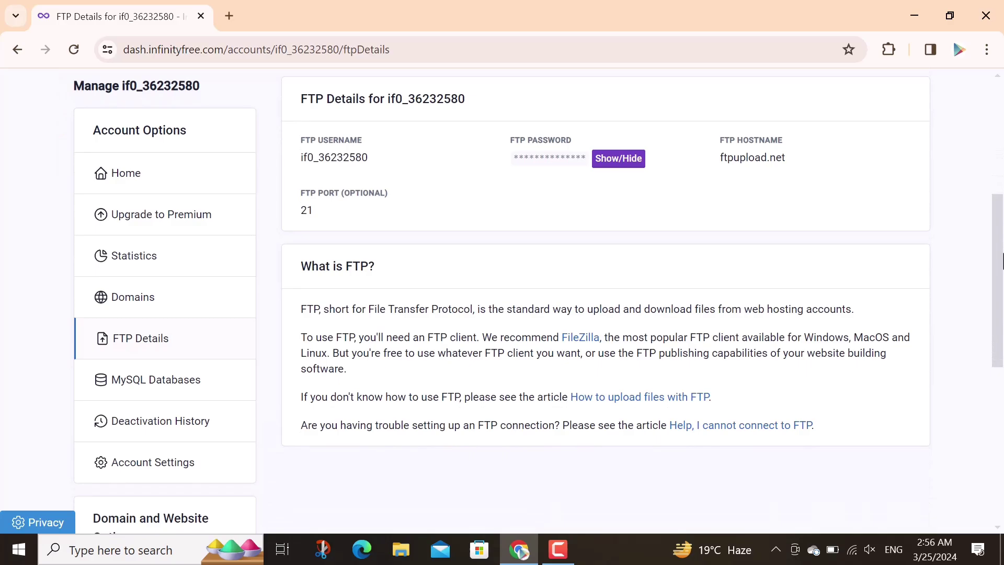
left_click(585, 346)
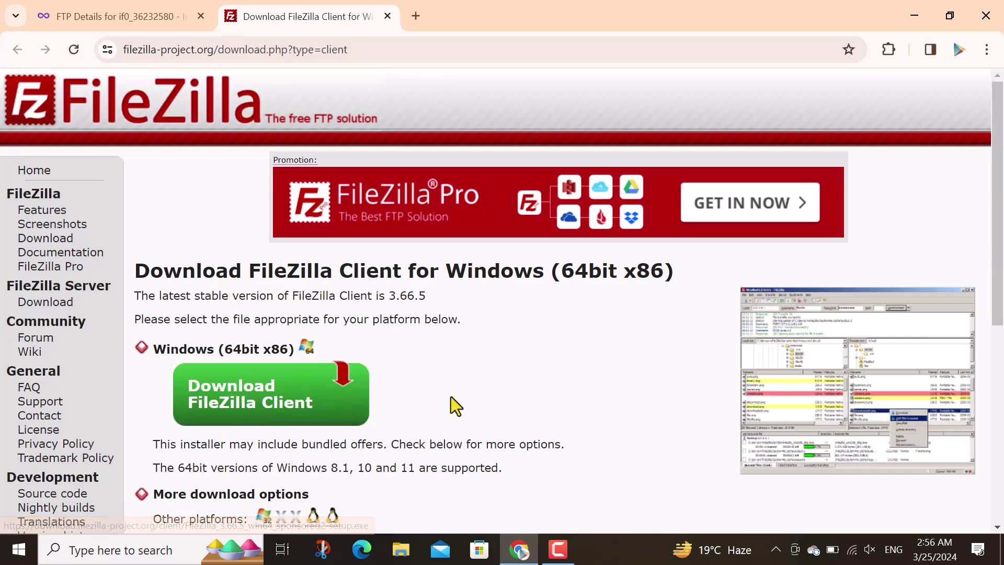
left_click(19, 549)
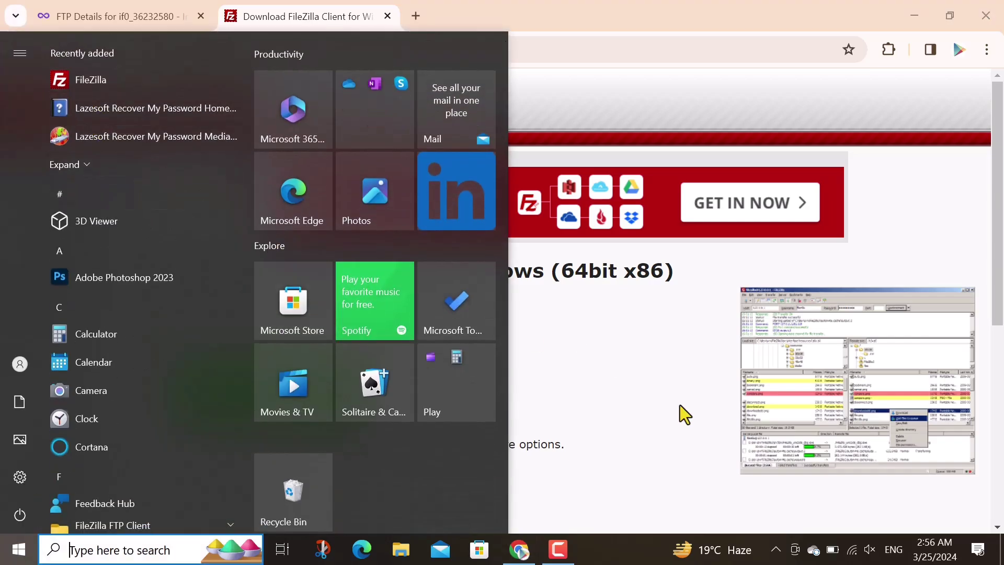
left_click(680, 405)
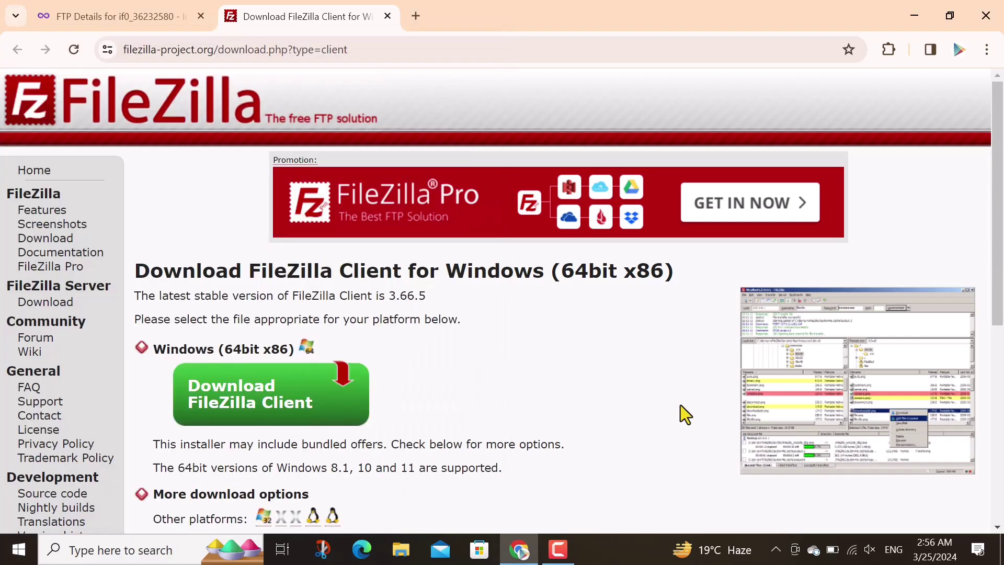
left_click(387, 17)
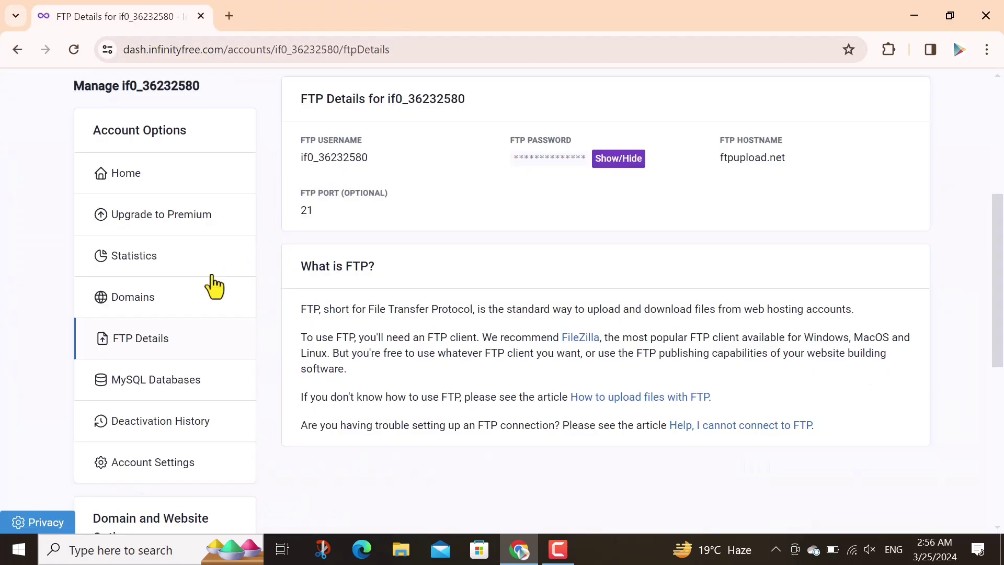
Open MySQL Databases and attempt a new database, which is rejected as an invalid name
left_click(166, 387)
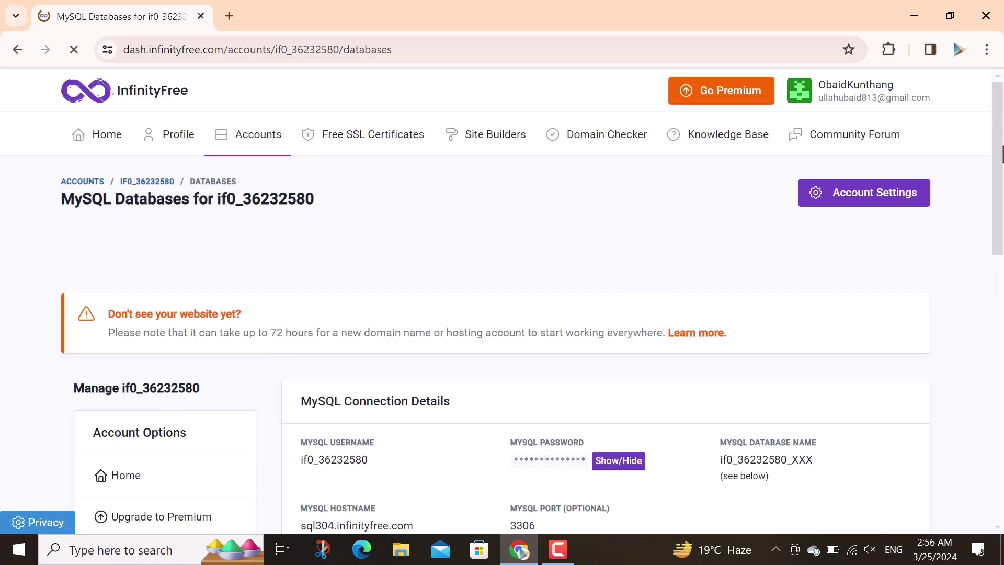
scroll(1001, 153, "down", 1)
left_click_drag(1001, 153, 1001, 237)
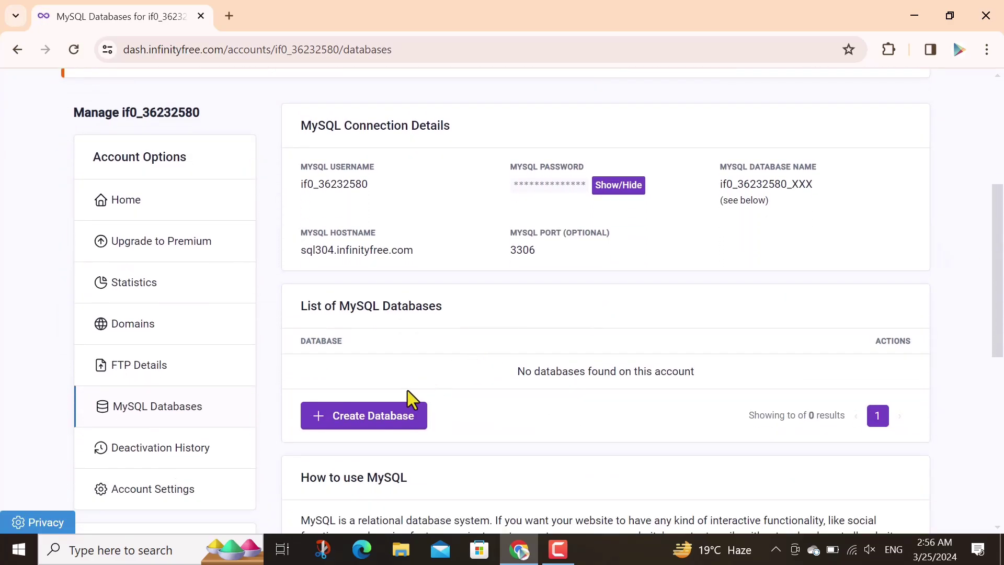
left_click(379, 417)
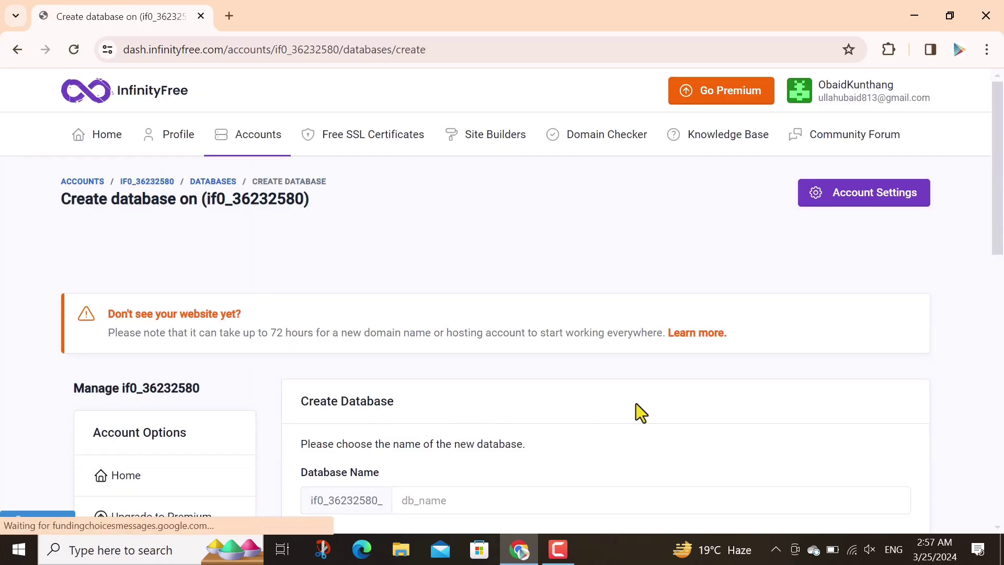
scroll(1002, 289, "down", 3)
left_click(448, 278)
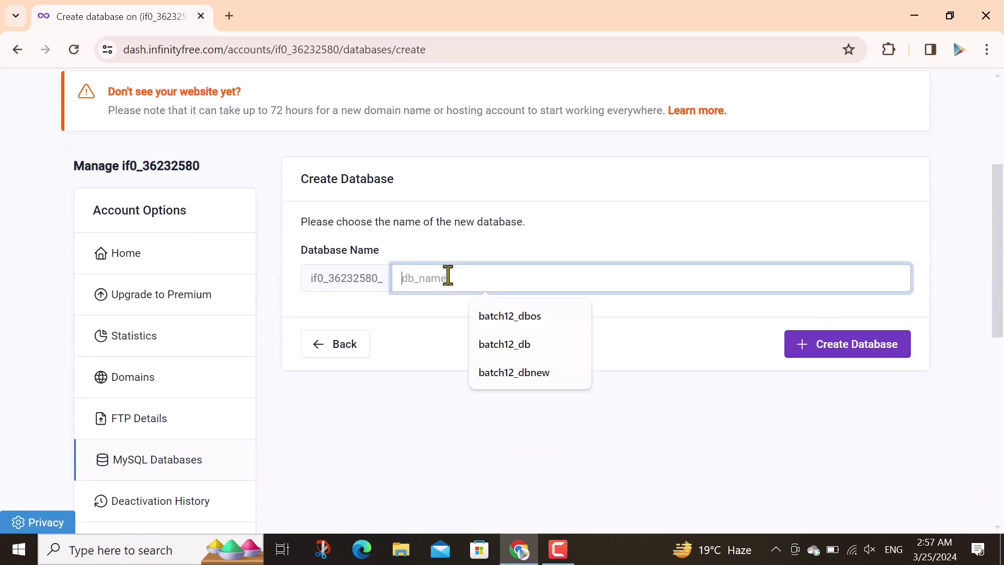
type("Newdatabase")
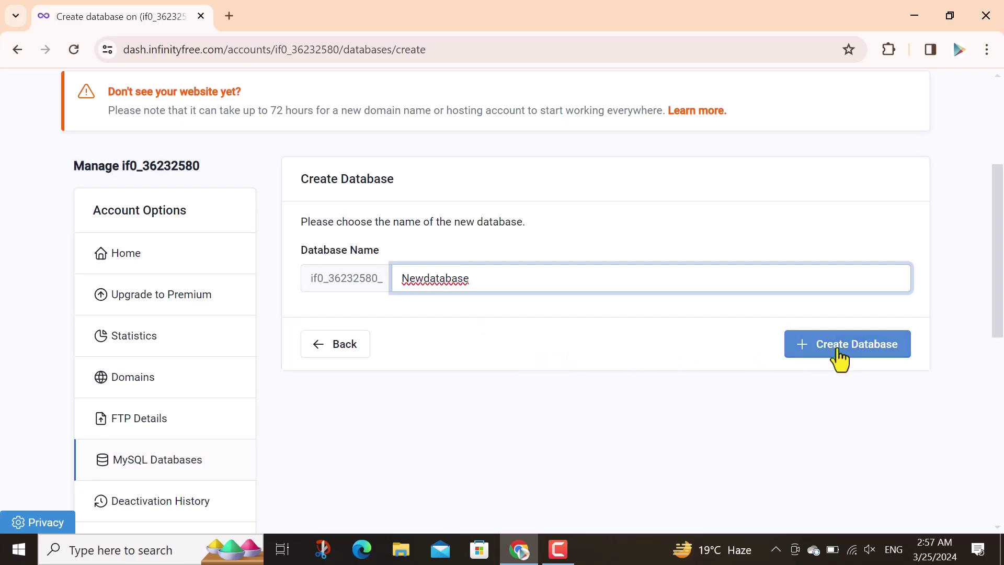
left_click(837, 351)
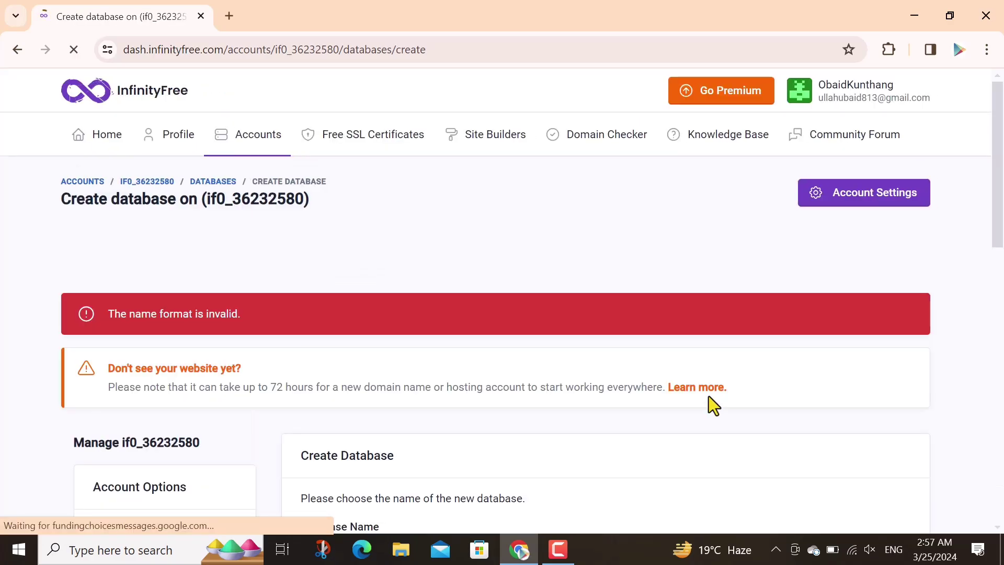
Replace the rejected name with newdata12 and create the database
scroll(814, 341, "down", 5)
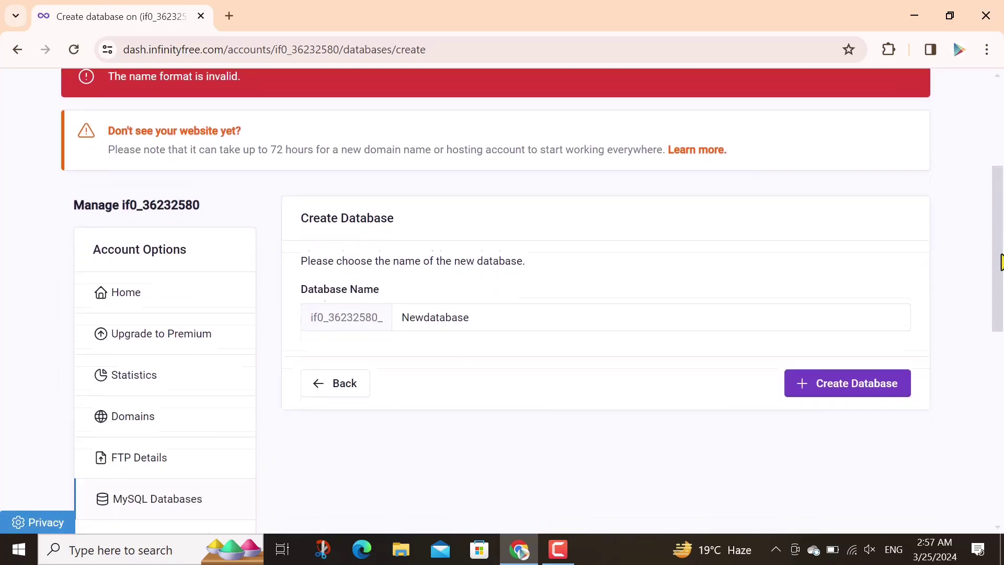
double_click(471, 299)
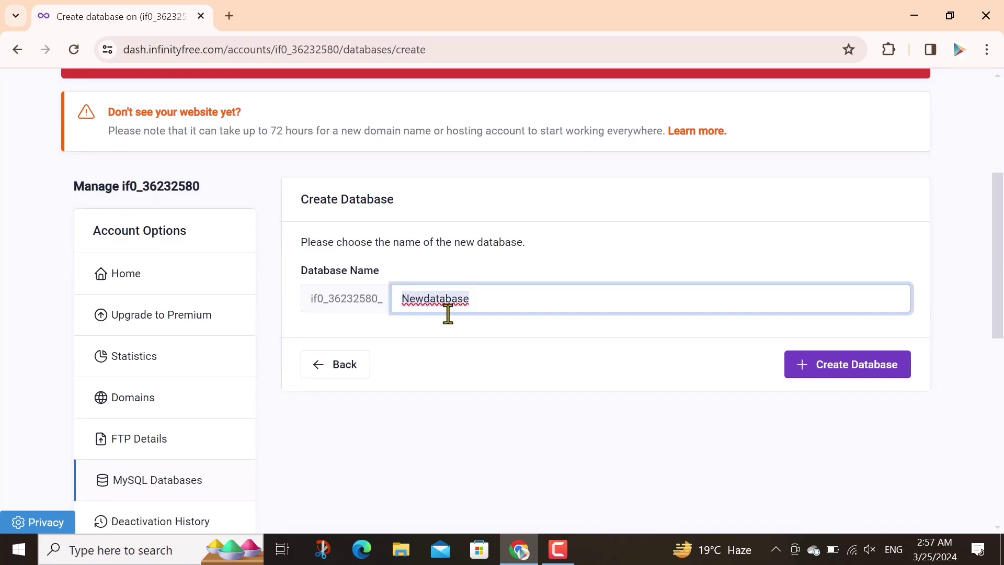
type("new")
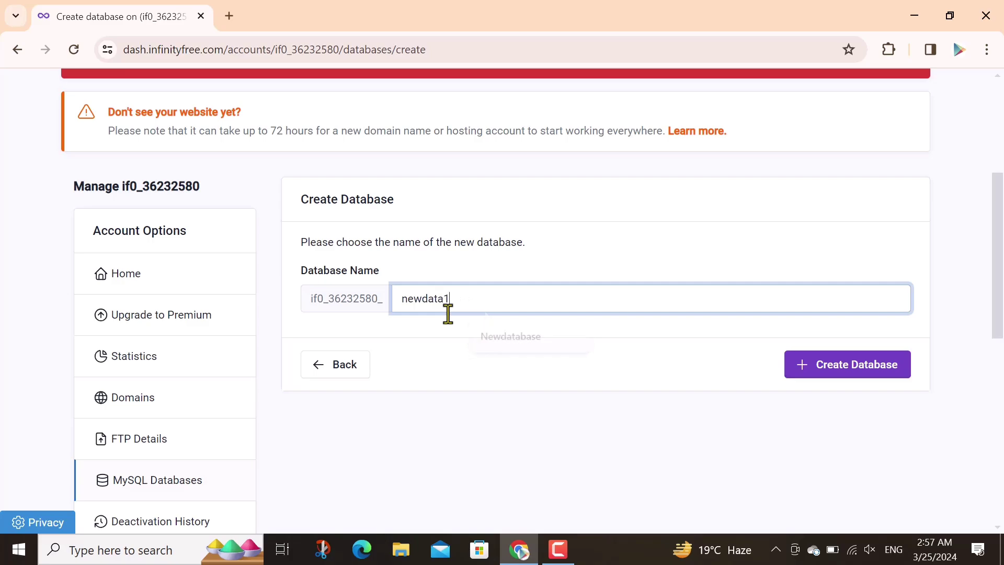
type("2")
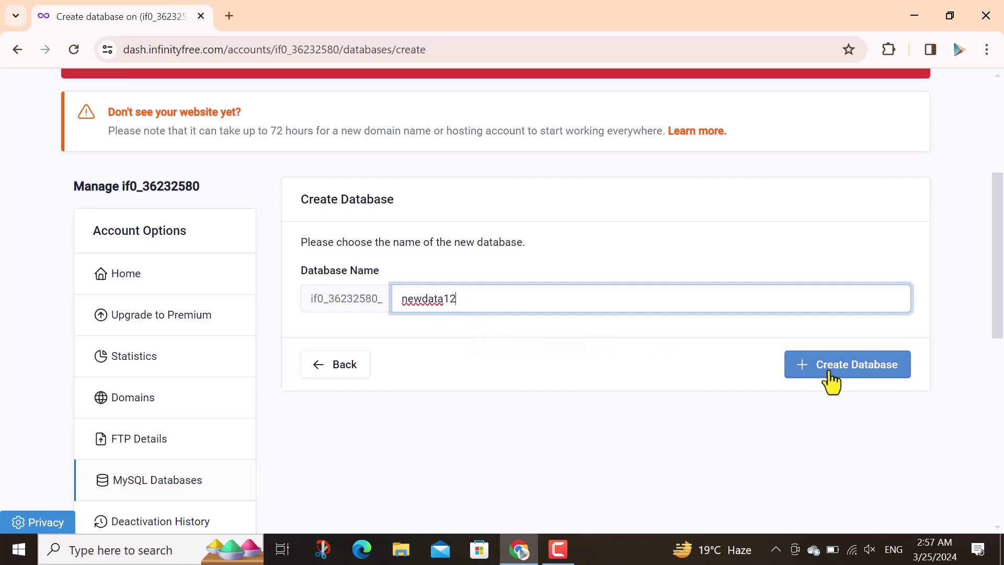
left_click(829, 372)
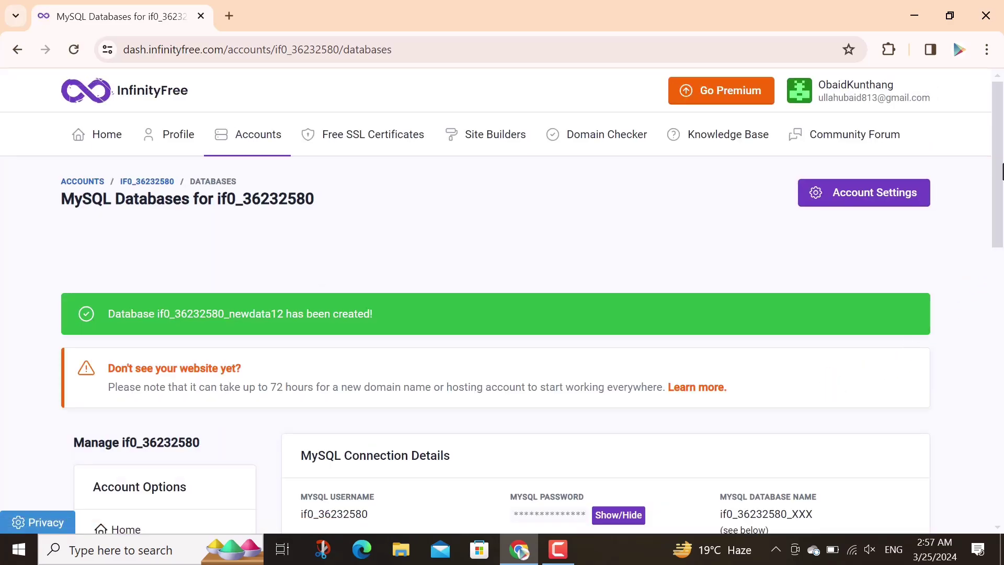
Verify newdata12 in the MySQL databases list, then launch File Explorer
left_click_drag(1001, 171, 1001, 301)
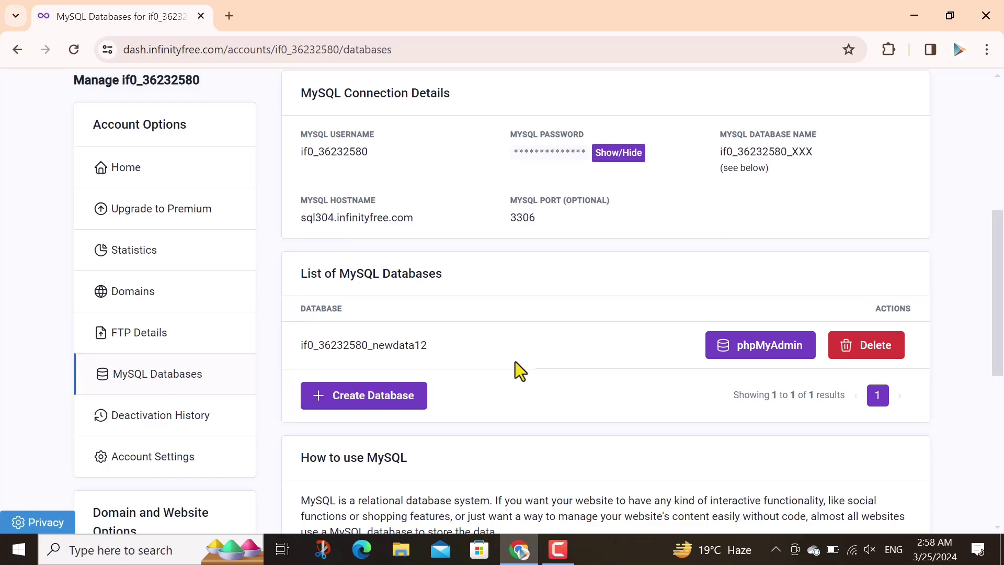
left_click(401, 549)
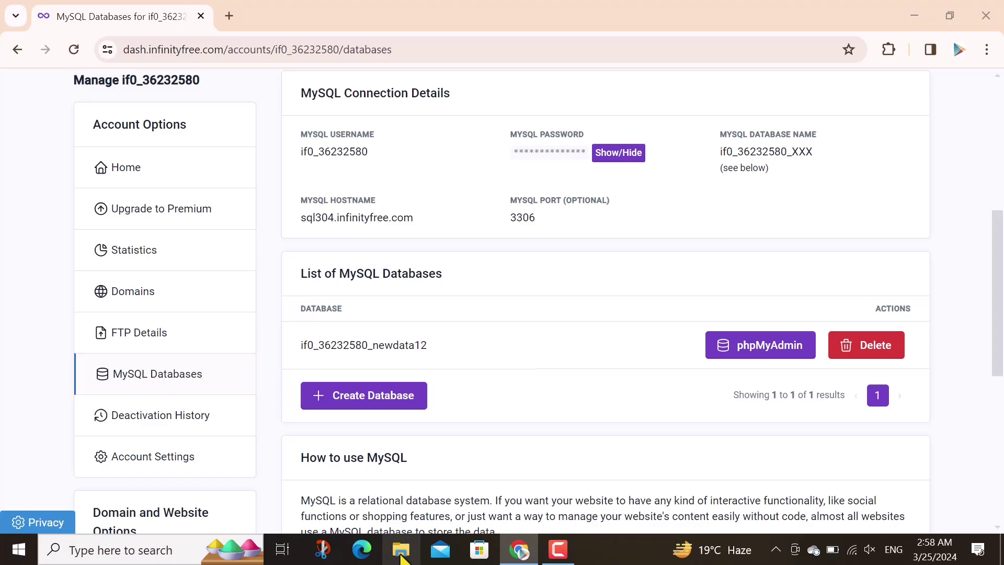
Browse This PC > New Volume (E:) > USB > xampp > htdocs and bring up connection.php's context menu
left_click(49, 135)
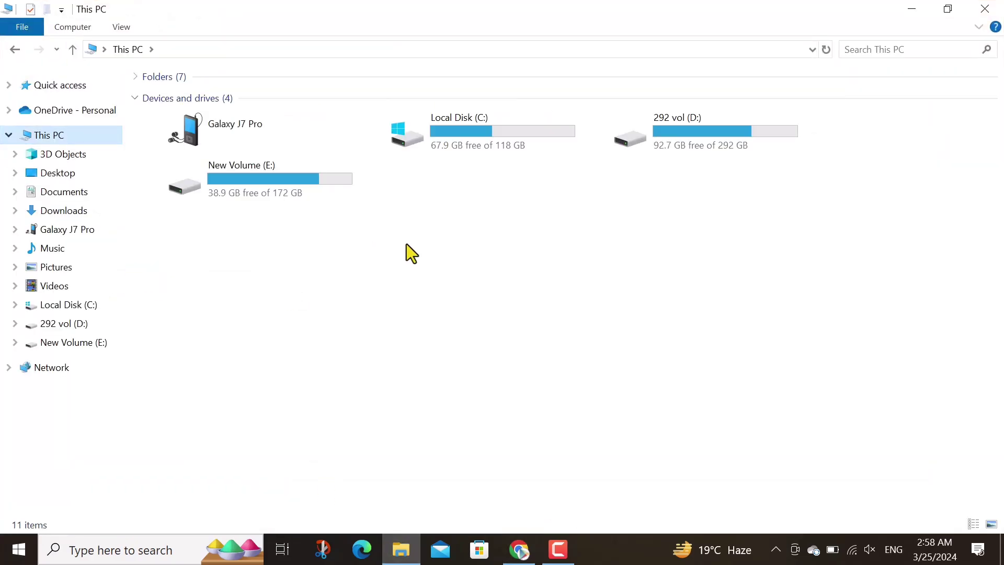
left_click(277, 183)
double_click(278, 183)
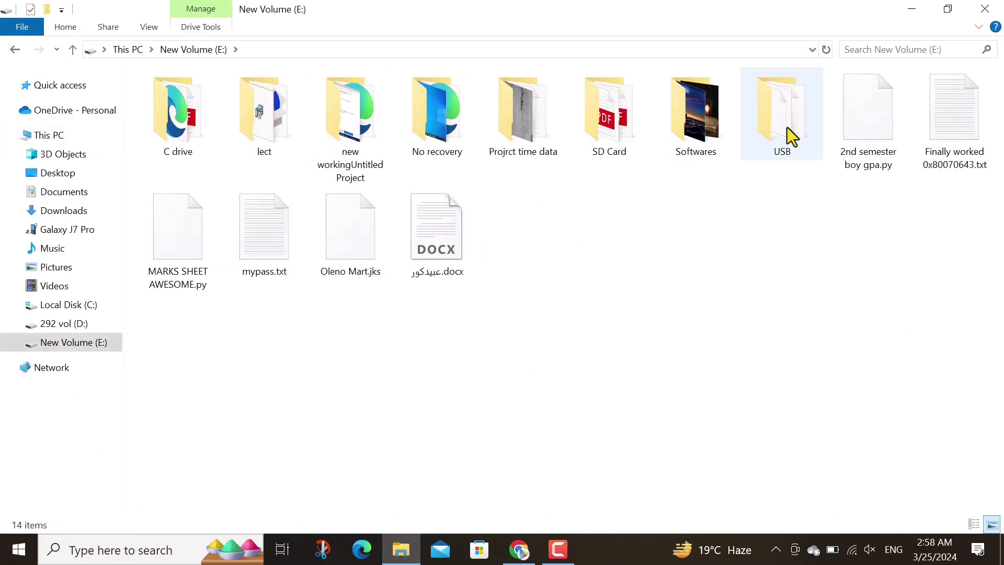
left_click(791, 137)
double_click(790, 137)
double_click(164, 215)
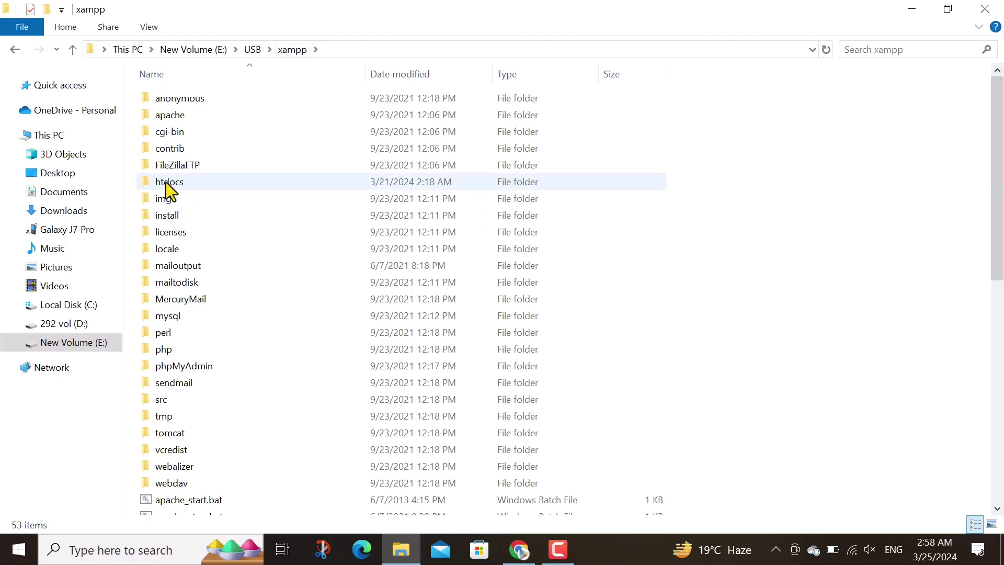
double_click(165, 182)
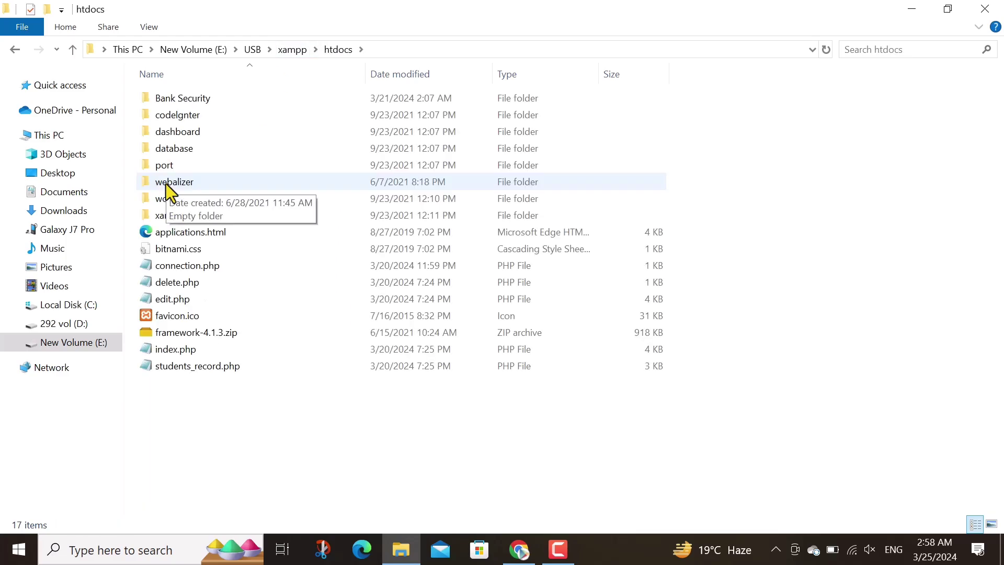
left_click_drag(184, 398, 196, 405)
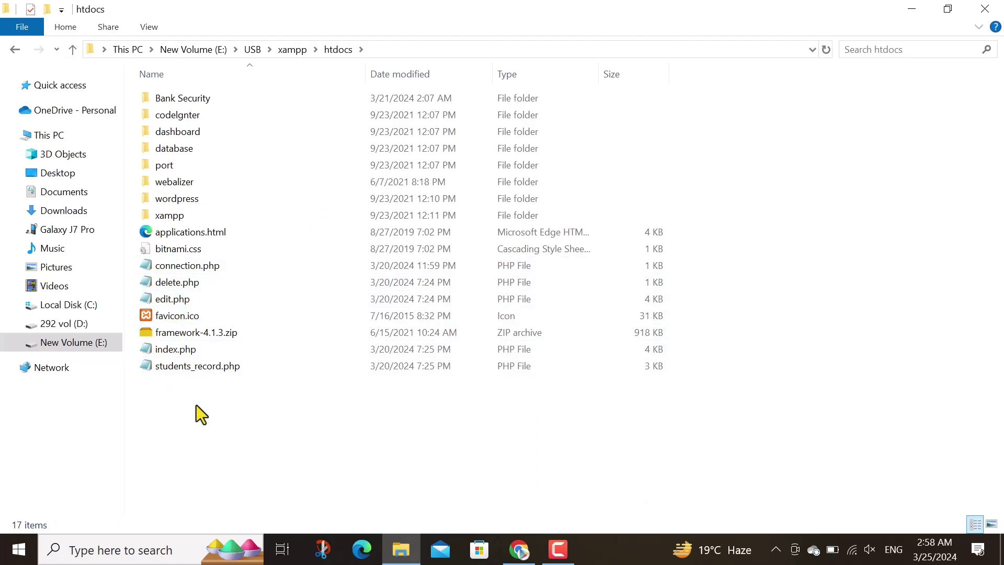
left_click(180, 266)
right_click(180, 266)
Open connection.php in Notepad and duplicate the commented placeholder mysqli_connect line onto line 5
left_click(241, 243)
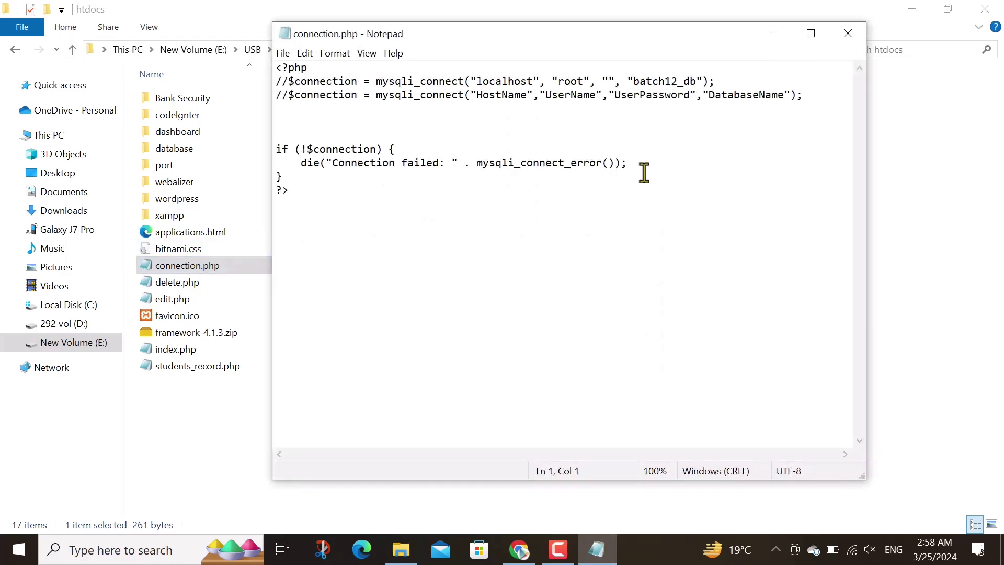
left_click_drag(804, 95, 278, 101)
key("ctrl+c")
left_click(287, 123)
key("ctrl+v")
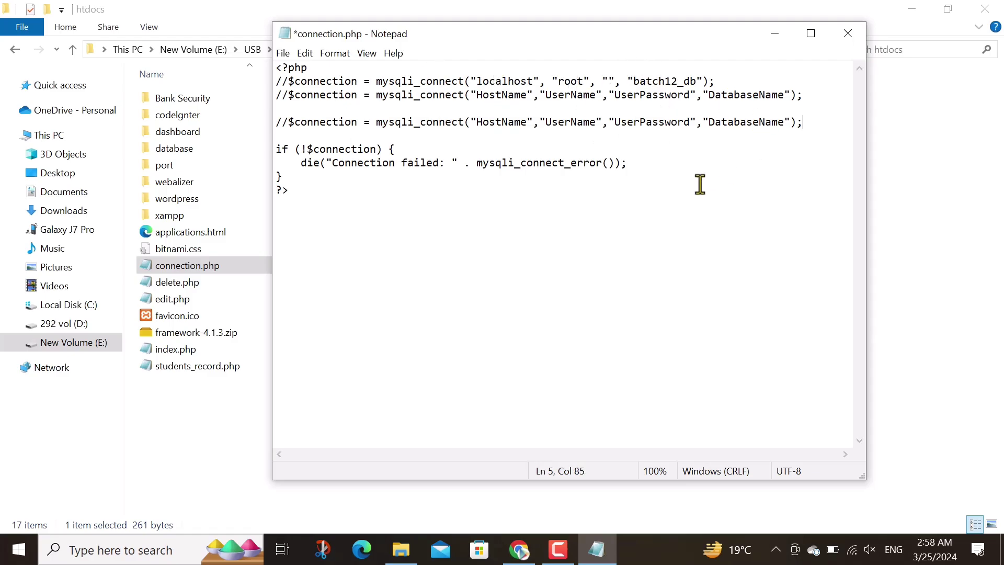
left_click(518, 546)
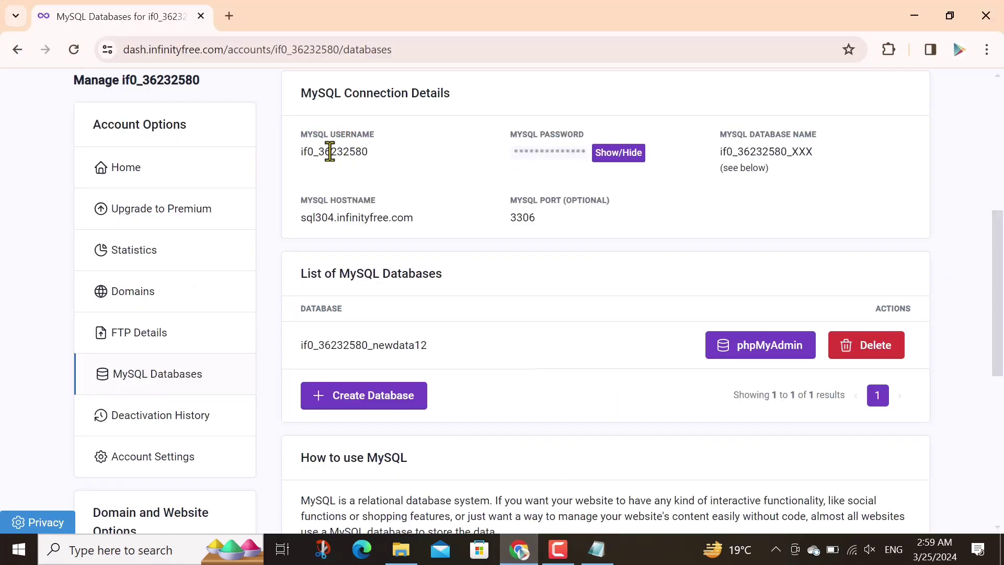
Replace the UserName placeholder on line 5 with the copied InfinityFree MySQL username
double_click(348, 151)
right_click(347, 151)
left_click(397, 168)
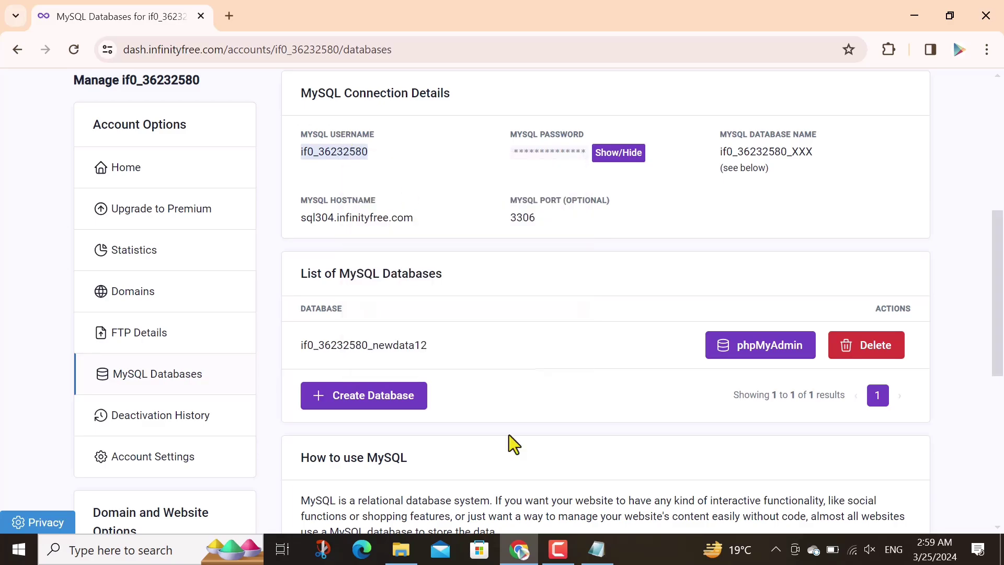
left_click(596, 549)
left_click_drag(599, 123, 545, 123)
key("ctrl+v")
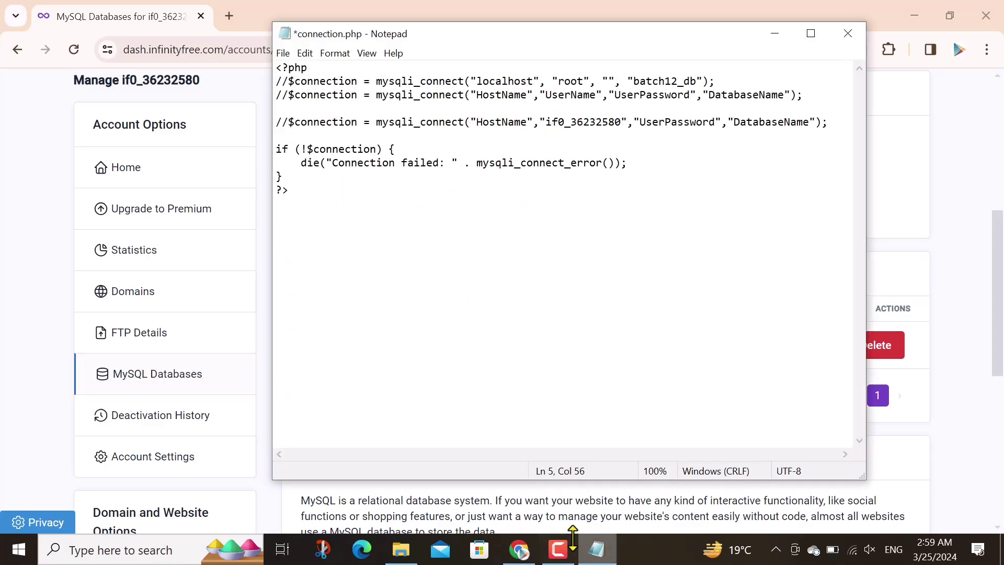
Replace the HostName placeholder on line 5 with sql304.infinityfree.com
left_click(520, 549)
triple_click(341, 218)
right_click(340, 219)
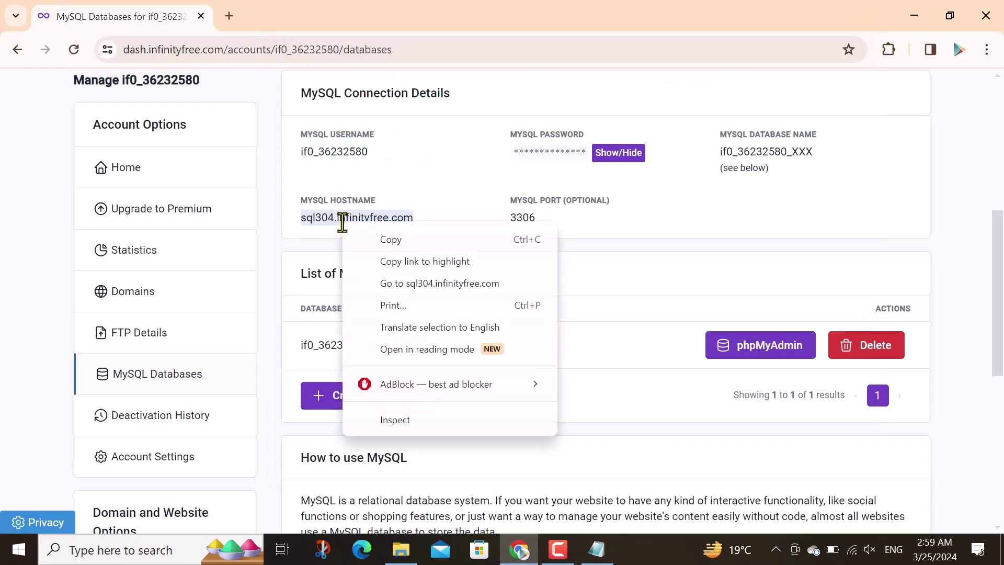
left_click(385, 238)
key("alt+Tab")
left_click_drag(527, 123, 475, 122)
key("ctrl+v")
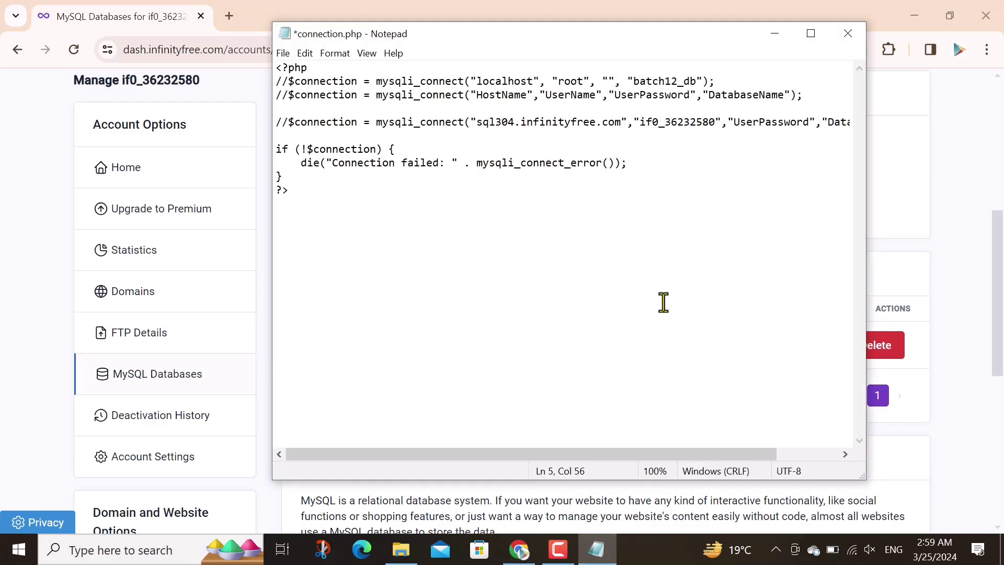
left_click_drag(581, 454, 671, 454)
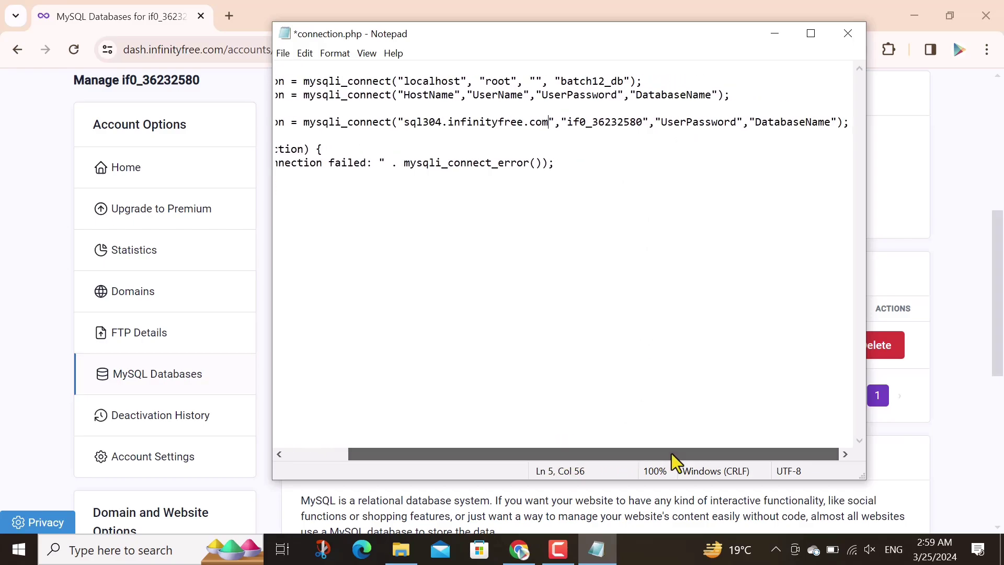
Replace the UserPassword placeholder on line 5 with the revealed MySQL password
left_click(700, 123)
left_click(507, 561)
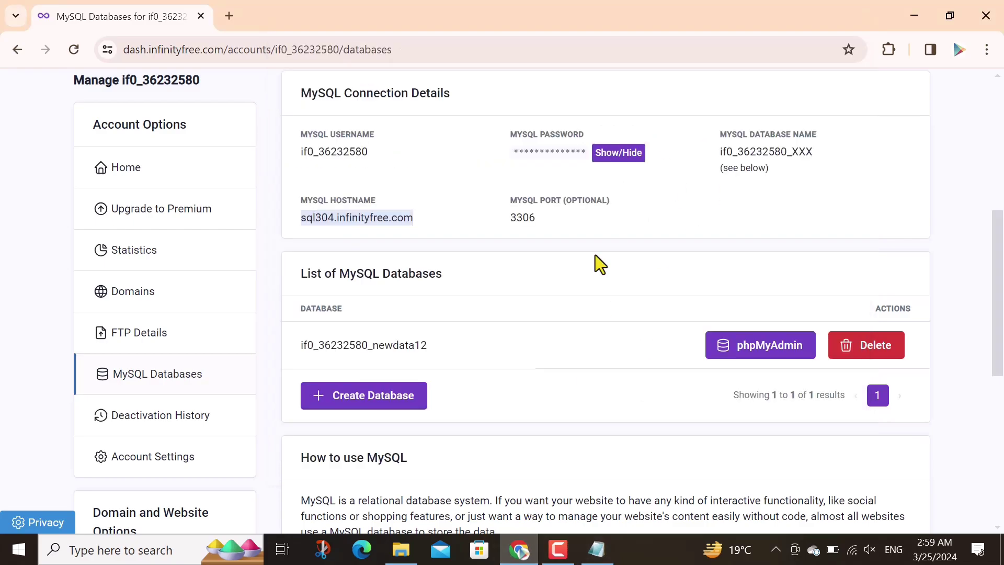
left_click(619, 152)
double_click(549, 153)
right_click(548, 152)
left_click(591, 167)
left_click(596, 549)
left_click_drag(737, 122, 662, 122)
key("ctrl+v")
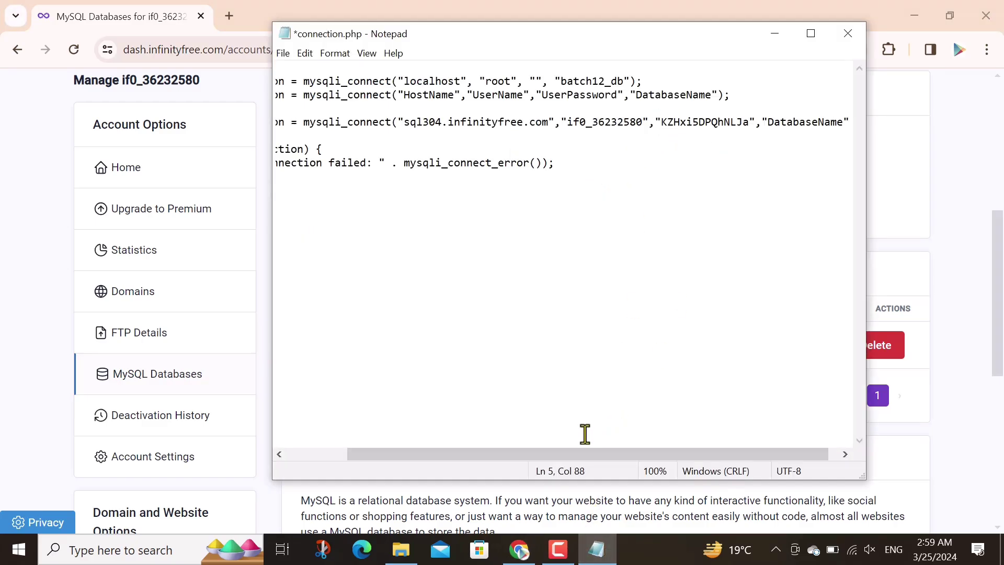
left_click_drag(613, 454, 622, 454)
Replace the DatabaseName placeholder on line 5 with the newdata12 database name
left_click(519, 549)
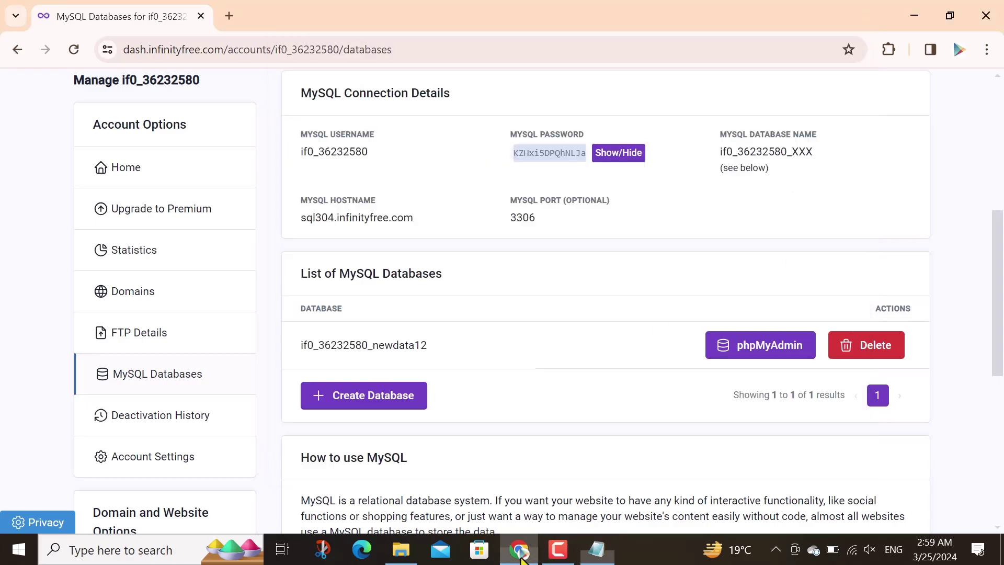
right_click(335, 352)
left_click(321, 352)
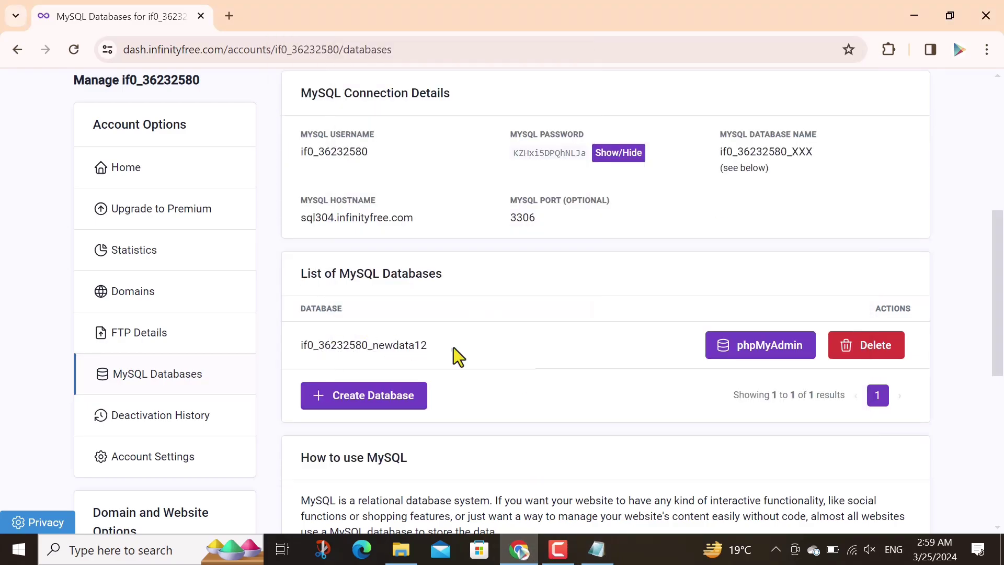
left_click_drag(425, 348, 301, 345)
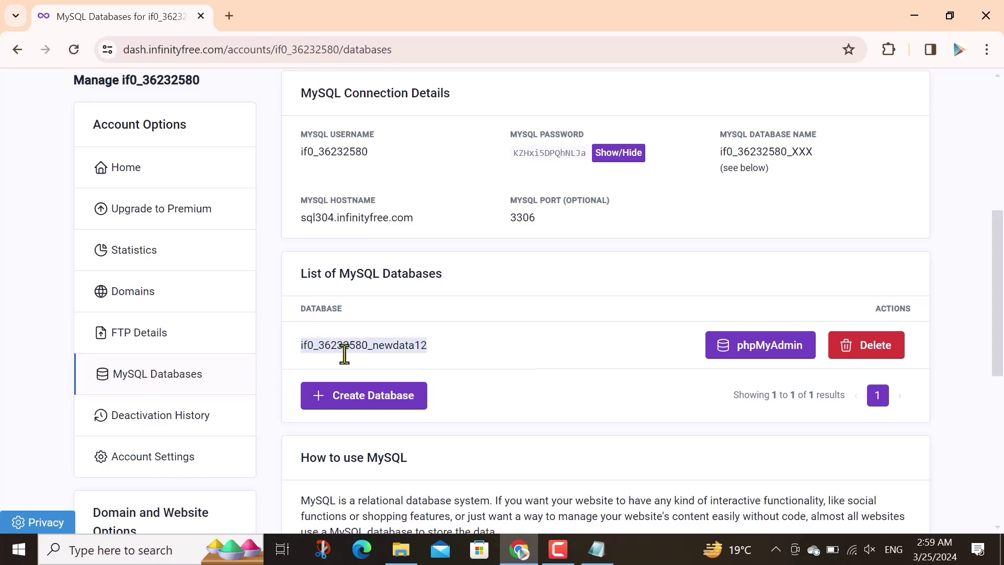
left_click(597, 549)
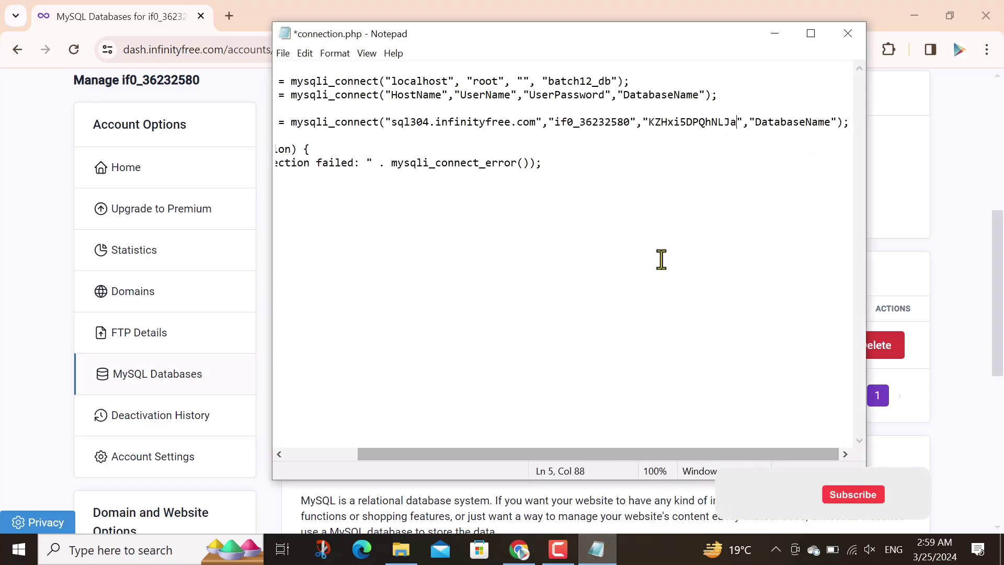
left_click_drag(830, 122, 754, 123)
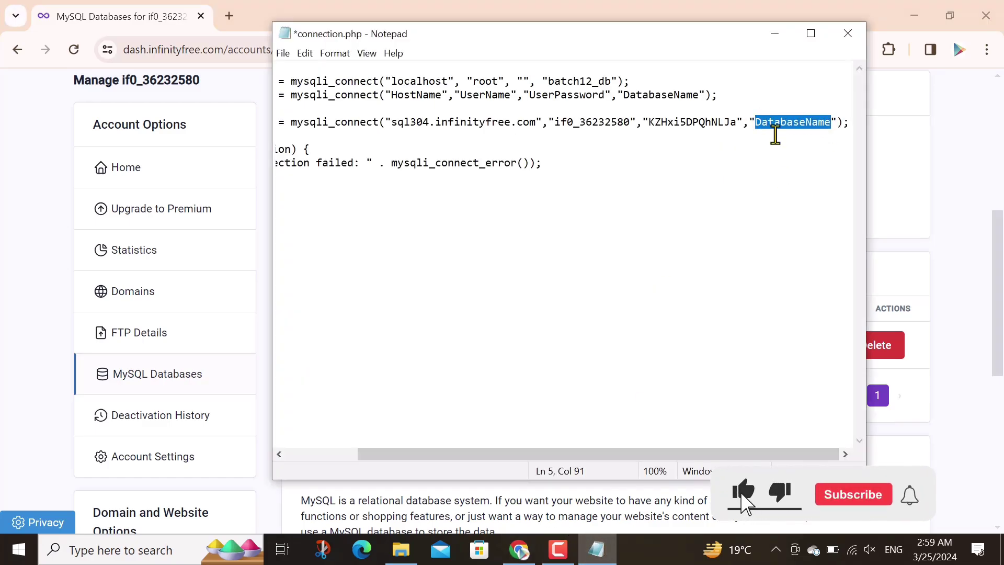
key("ctrl+v")
left_click_drag(664, 456, 433, 460)
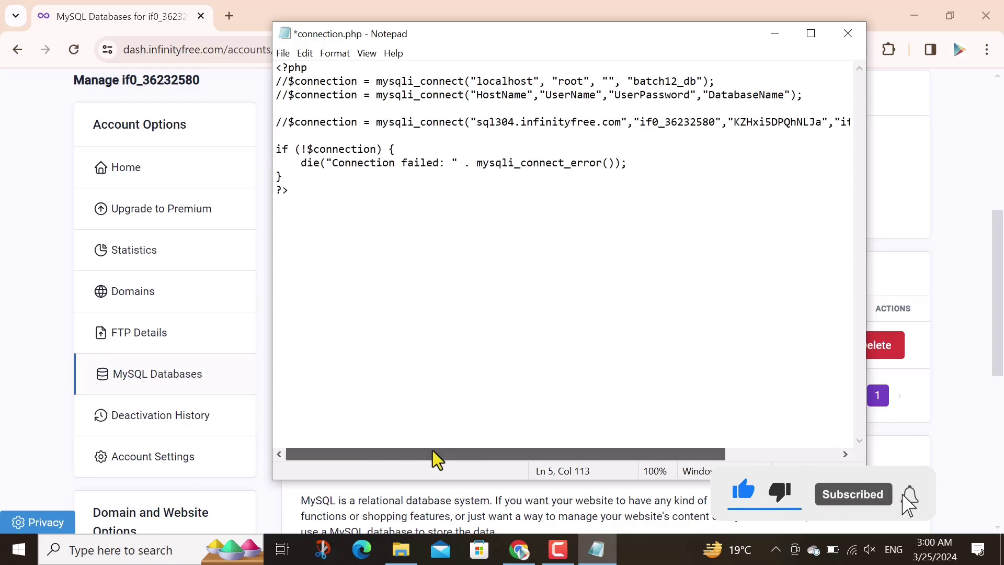
Uncomment line 5 and save connection.php over the htdocs original, confirming the replacement
left_click(287, 122)
key("BackSpace")
key("BackSpace")
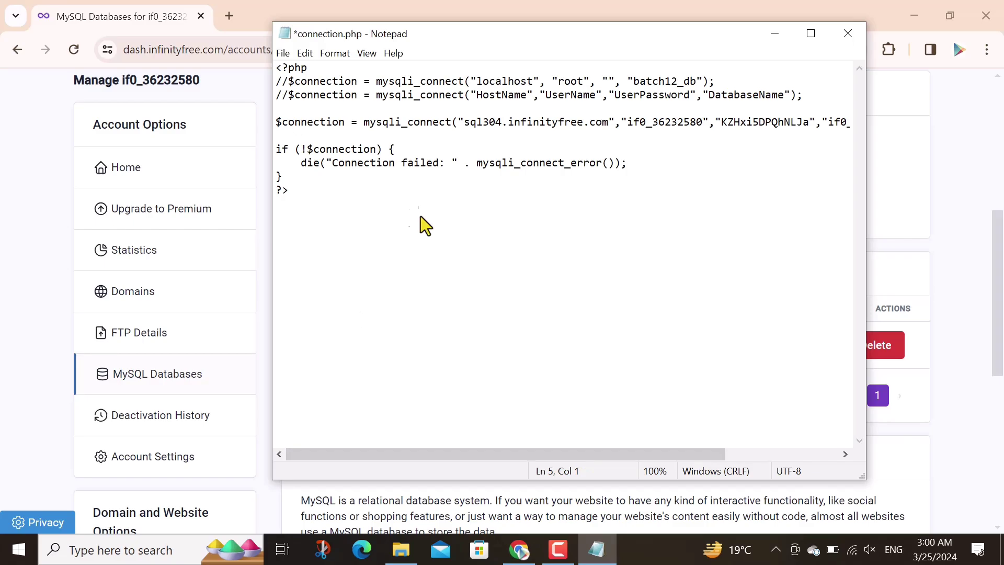
key("ctrl+shift+s")
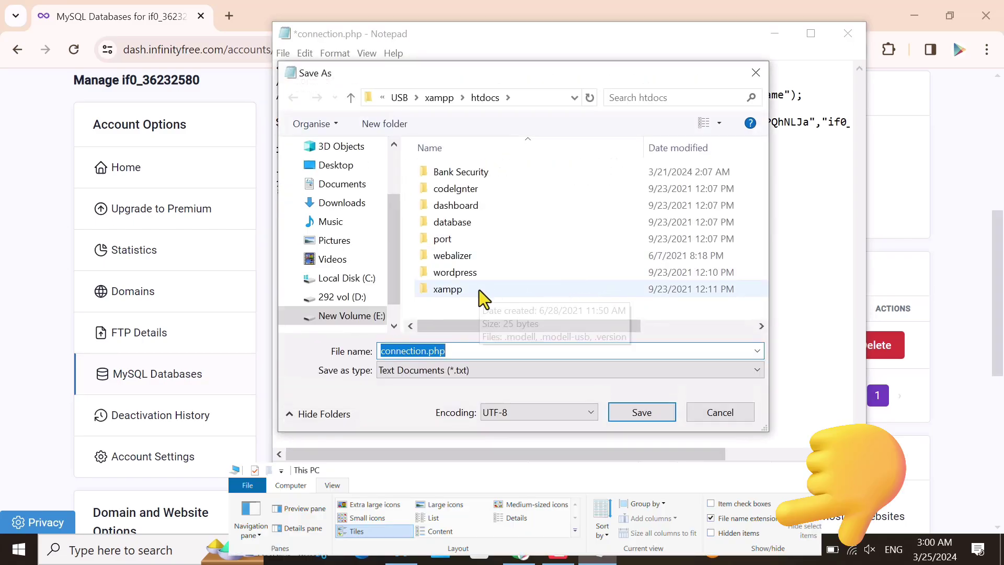
left_click(651, 416)
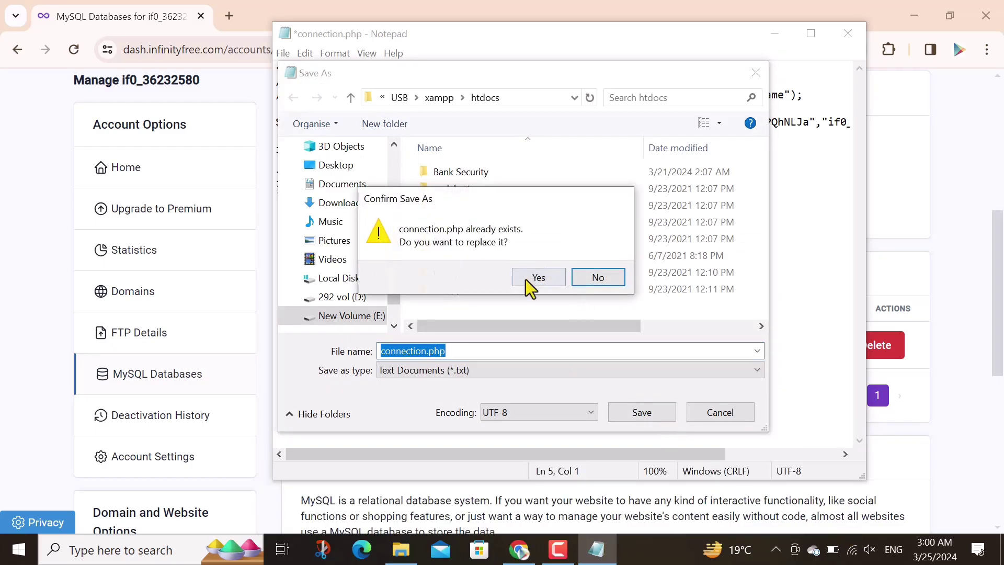
left_click(527, 278)
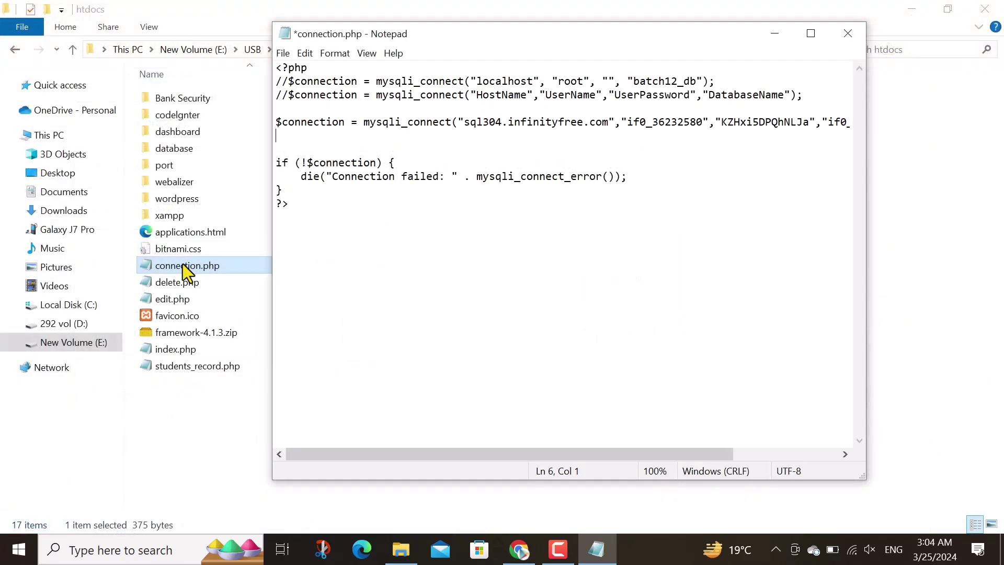
Grant Everyone Full control and Modify permissions on connection.php via its Security properties
left_click(183, 265)
right_click(183, 265)
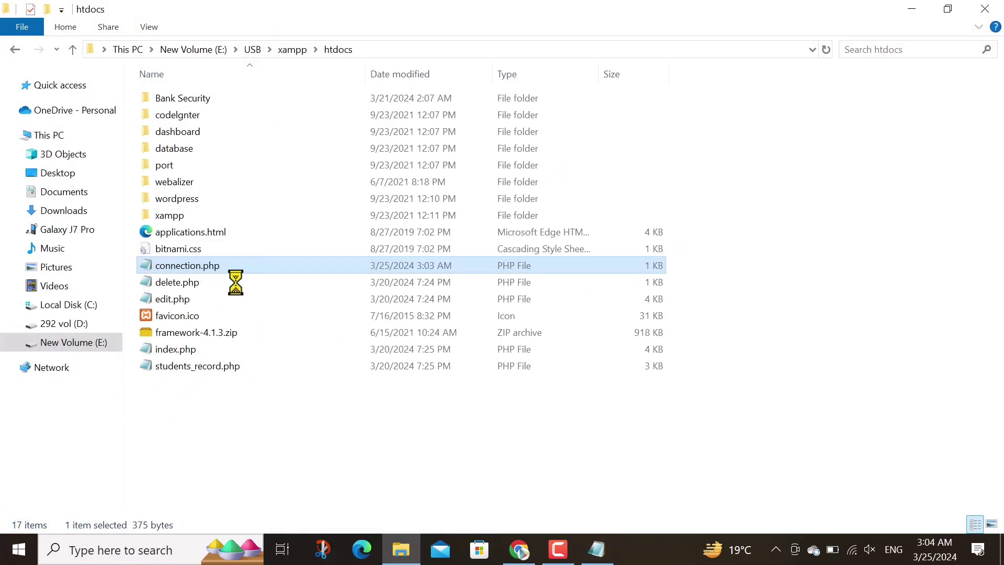
left_click(259, 523)
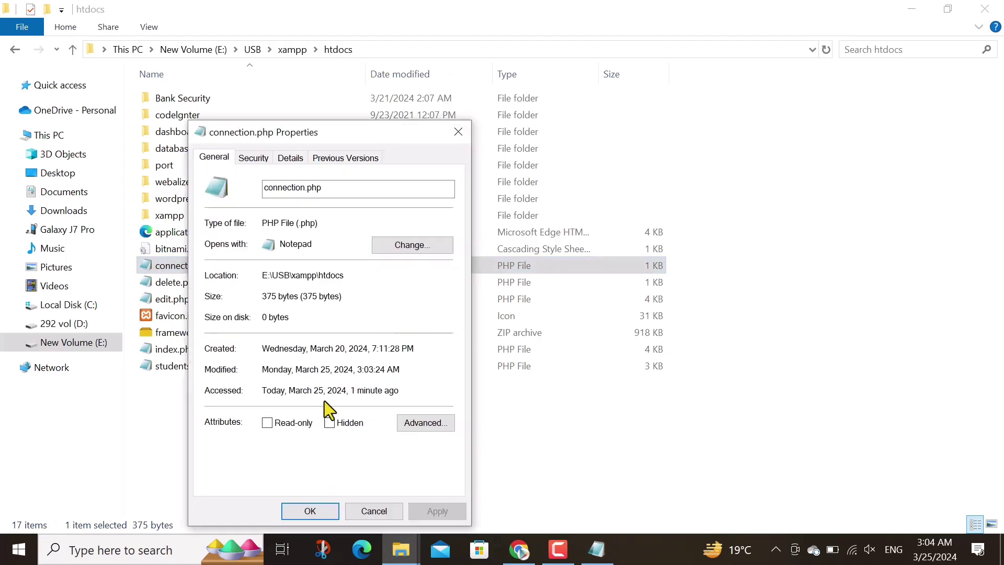
left_click(254, 158)
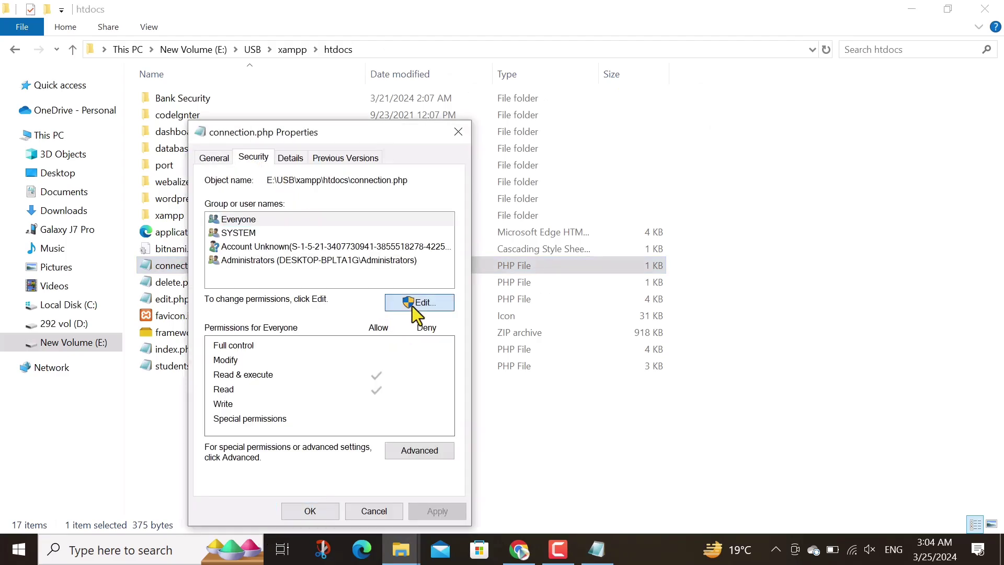
left_click(412, 306)
left_click(401, 404)
left_click(400, 418)
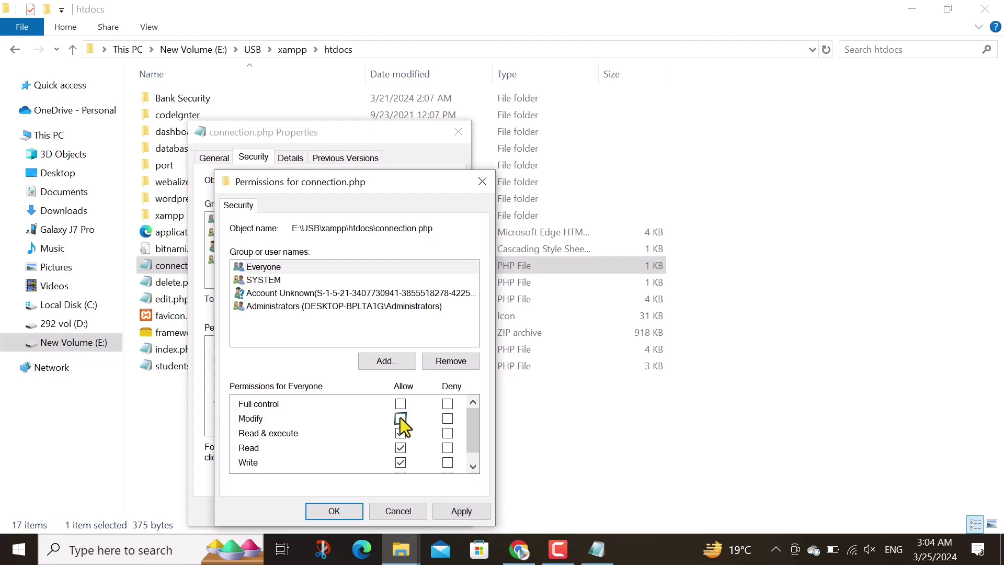
left_click(448, 513)
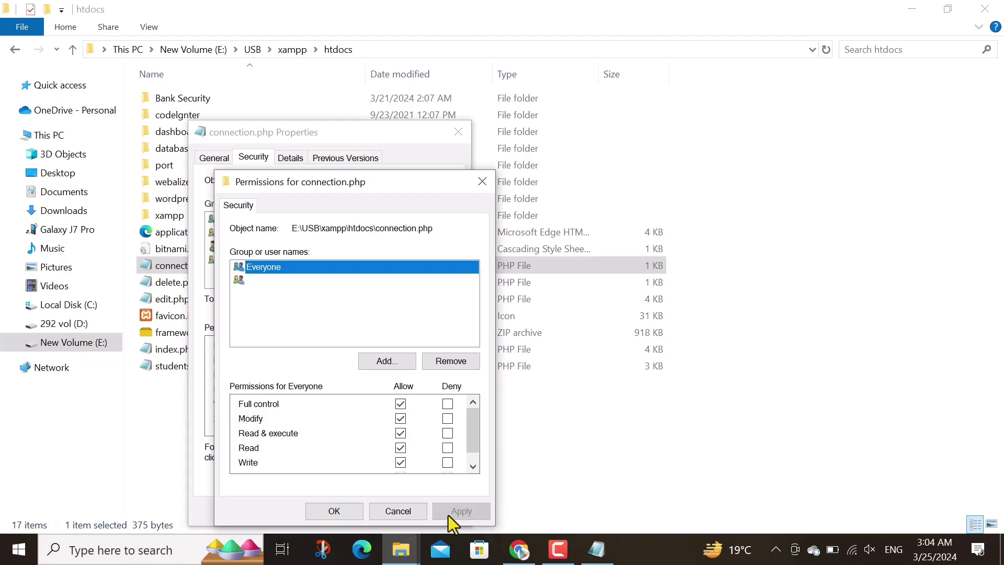
left_click(333, 511)
left_click(327, 515)
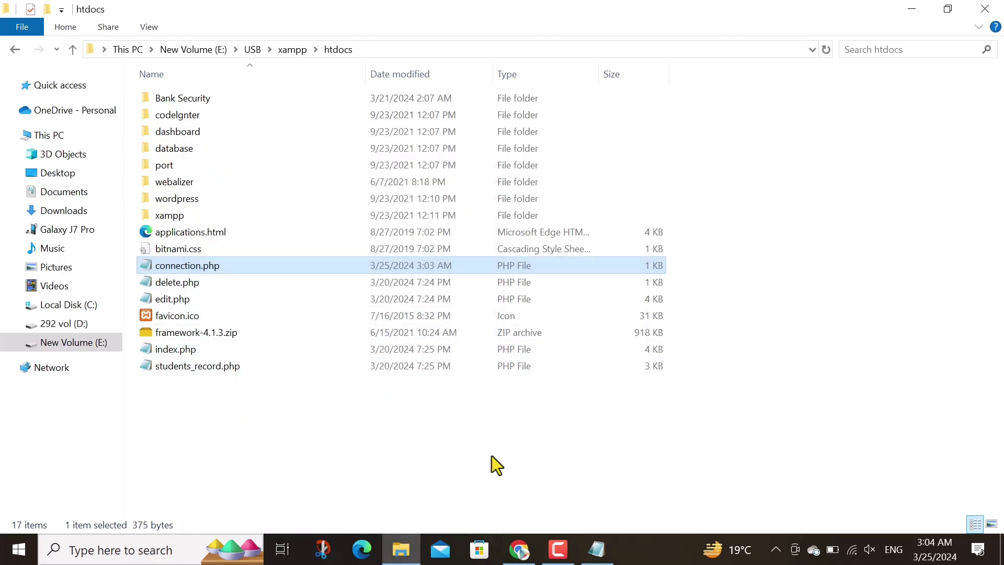
Save the edited connection.php in Notepad and close Notepad
left_click(596, 549)
key("ctrl+s")
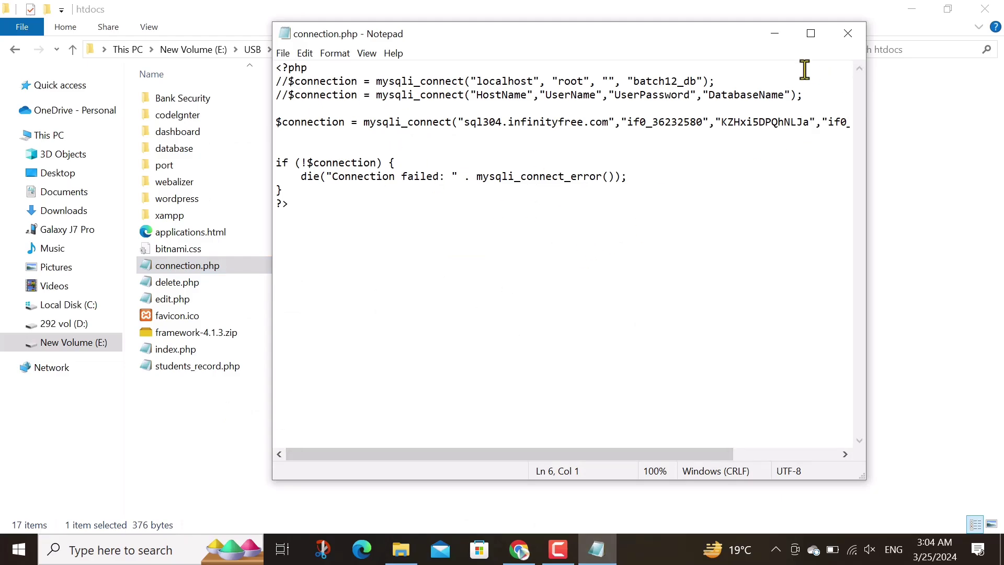
left_click(847, 35)
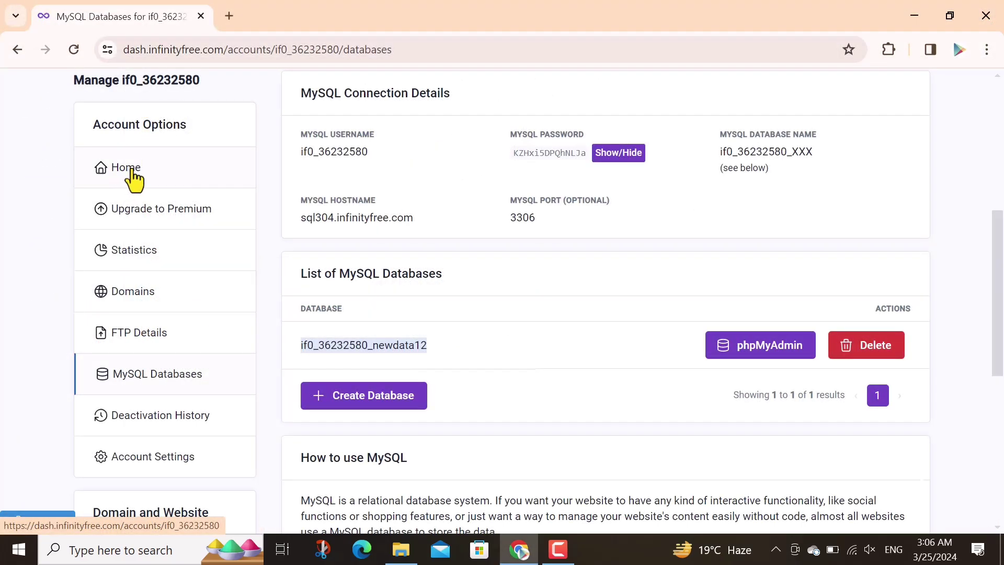
Open the crudbatch1919.42web.io account from the hosting accounts list and go to its MySQL Databases
right_click(133, 177)
left_click(192, 186)
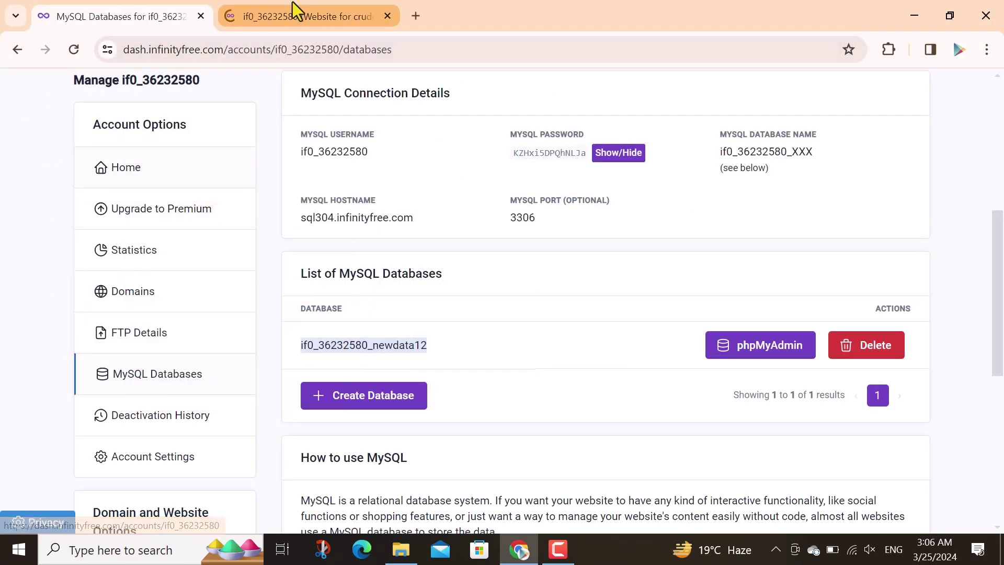
left_click(287, 21)
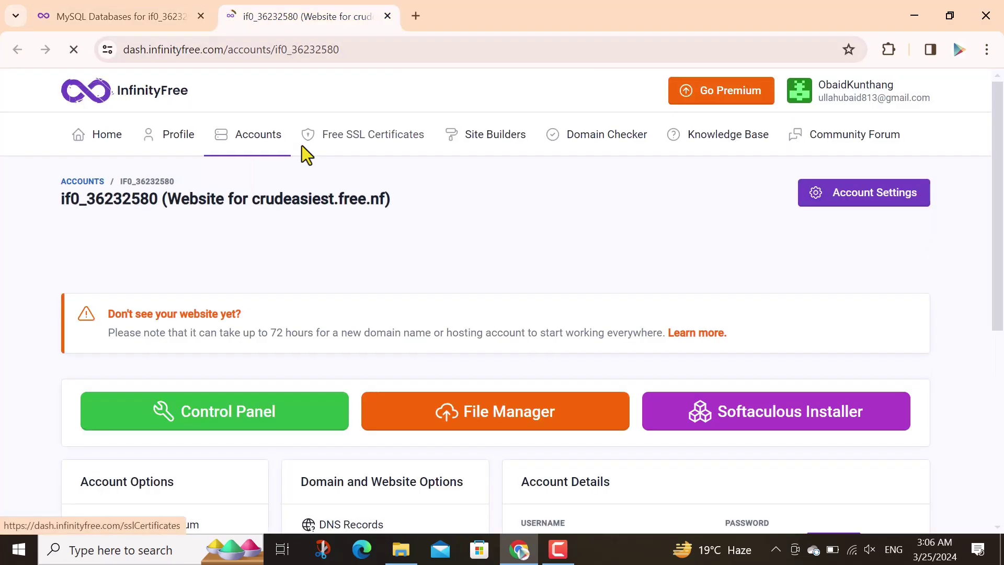
left_click(102, 147)
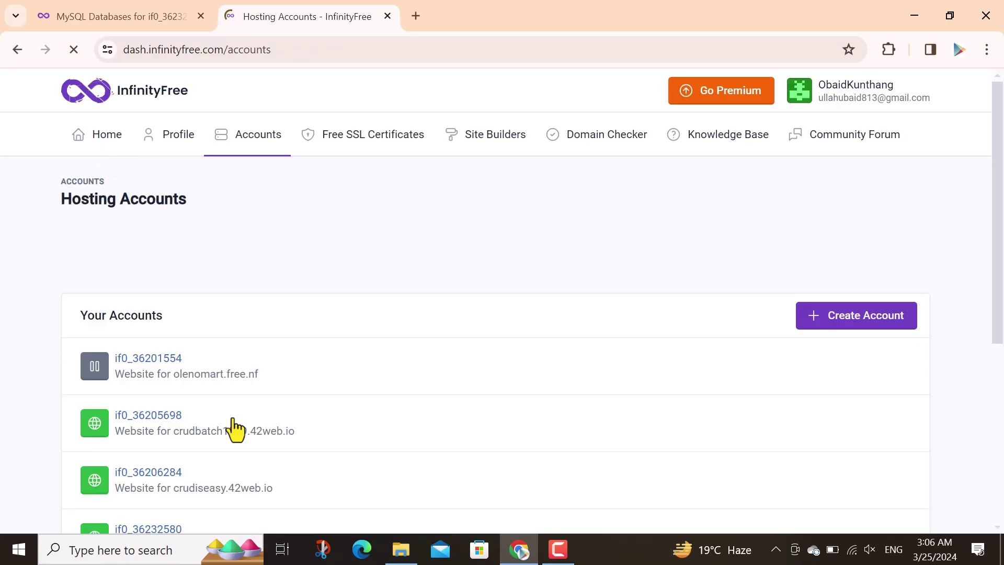
scroll(998, 178, "down", 2)
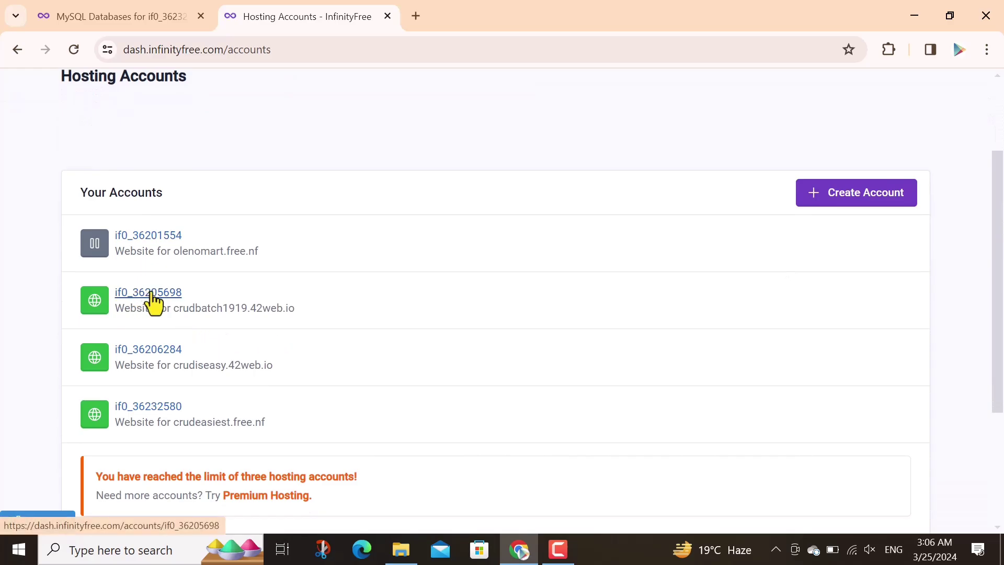
left_click(153, 302)
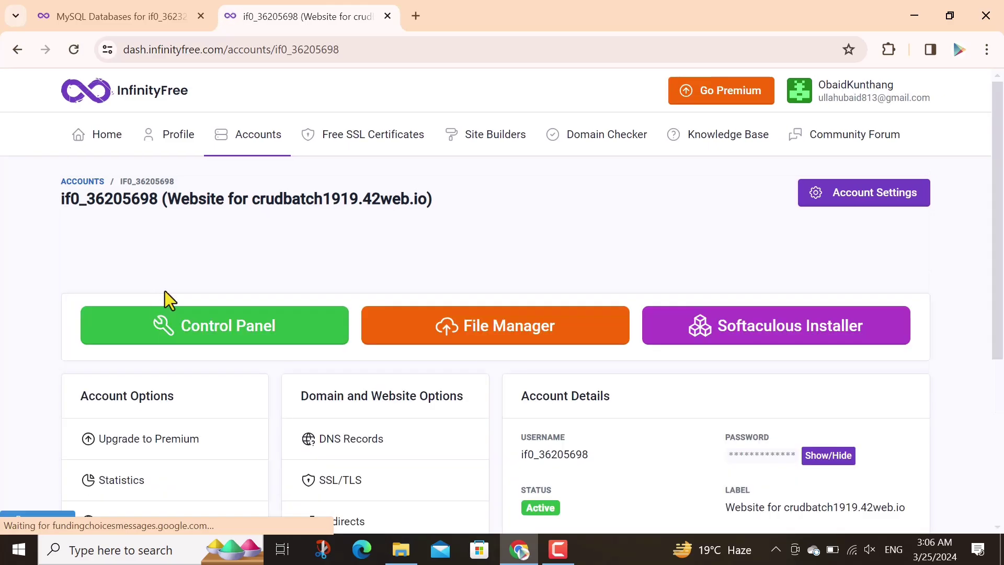
scroll(1002, 260, "down", 3)
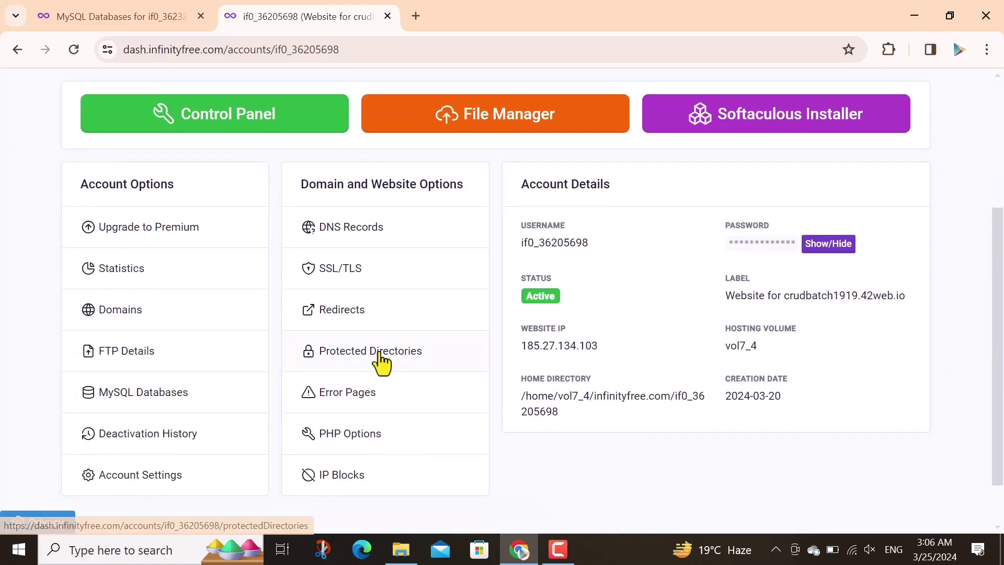
left_click(149, 393)
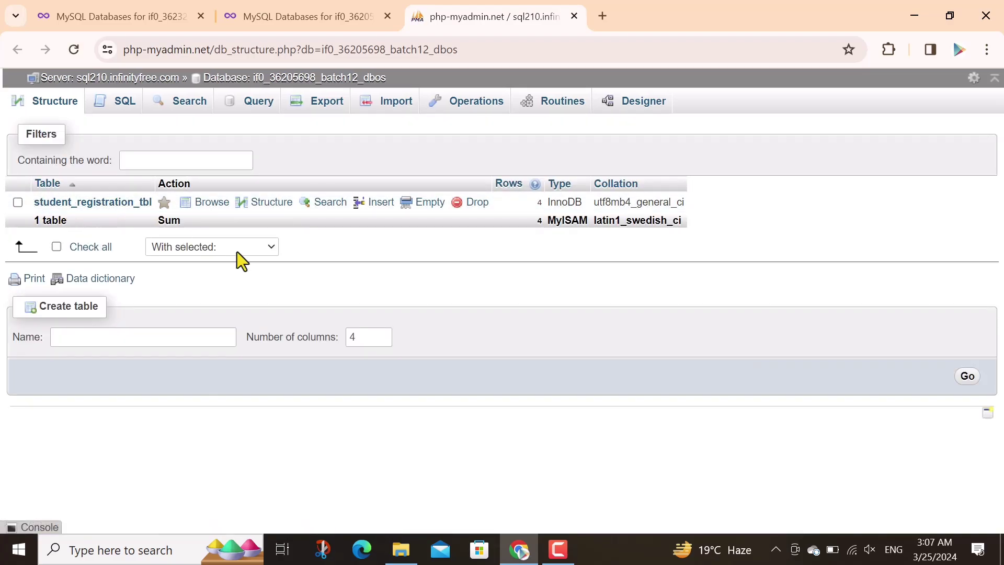
Export the batch12_dbos database from phpMyAdmin as a quick SQL file
left_click(339, 105)
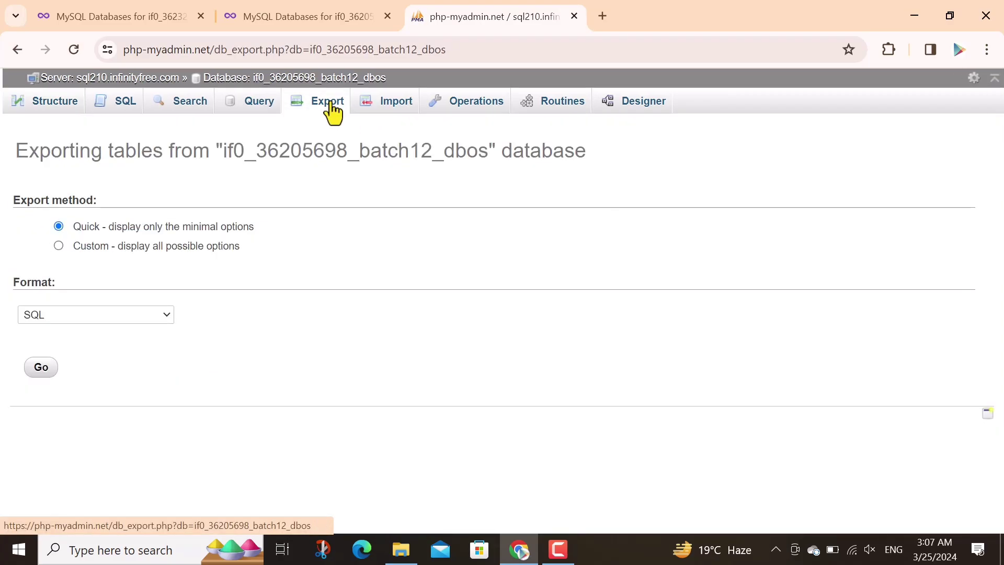
left_click(45, 370)
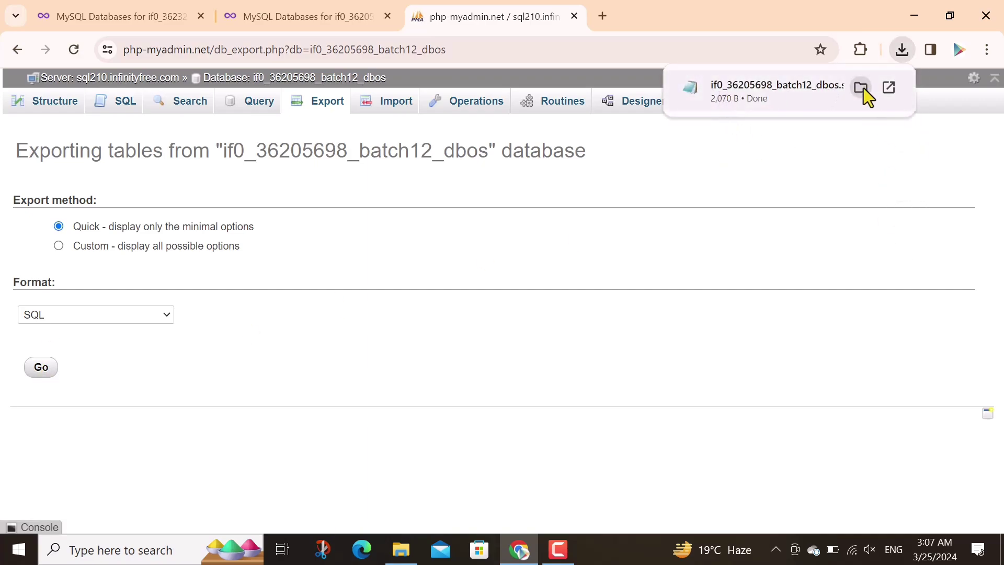
Rename the downloaded SQL export to newdataa.sql in its folder
left_click(862, 88)
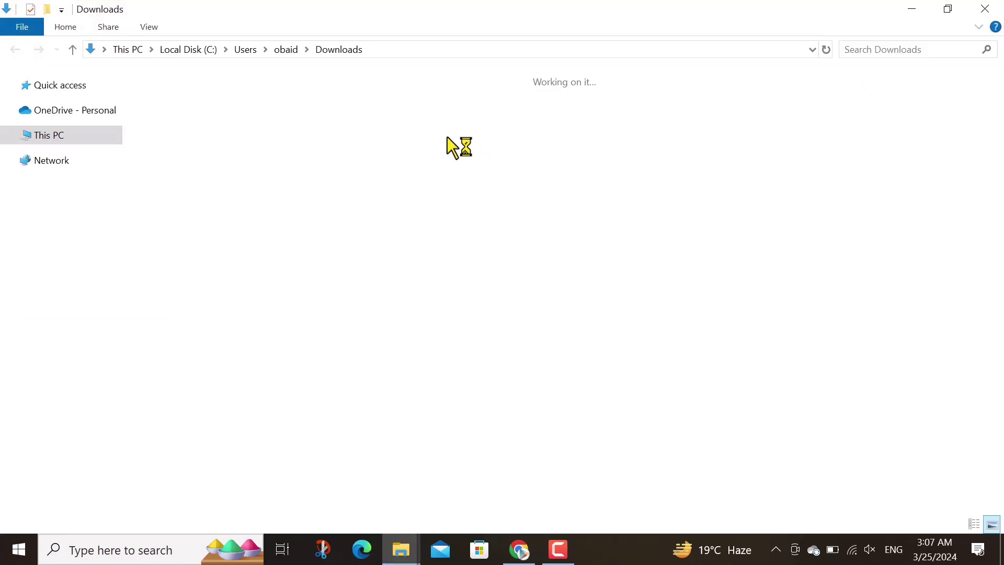
key("F2")
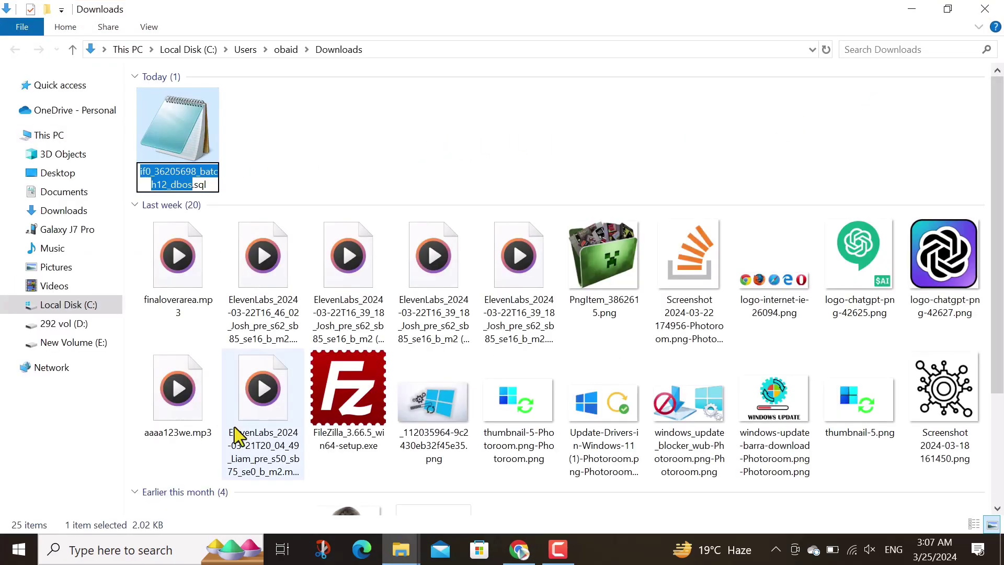
type("newdataa")
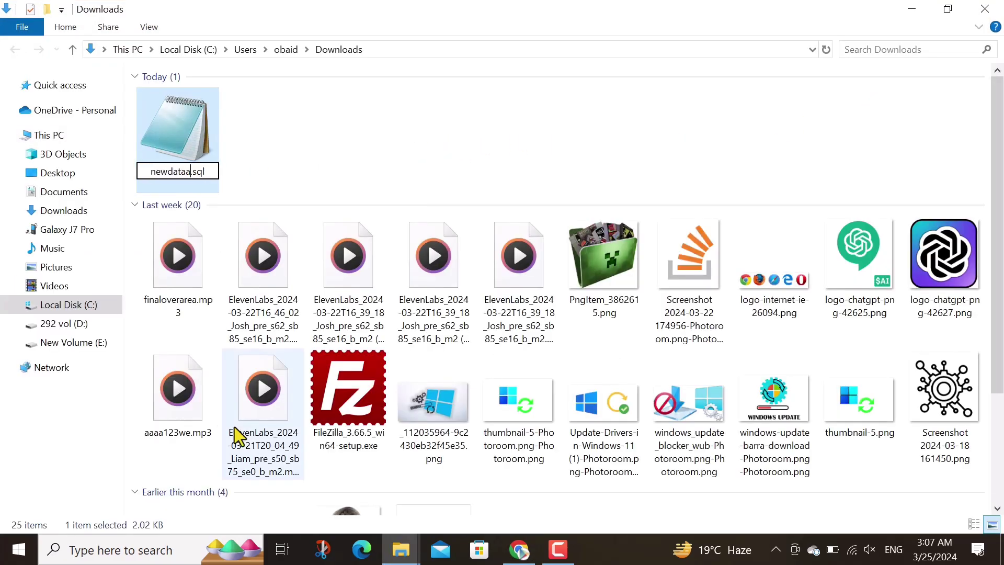
key("Return")
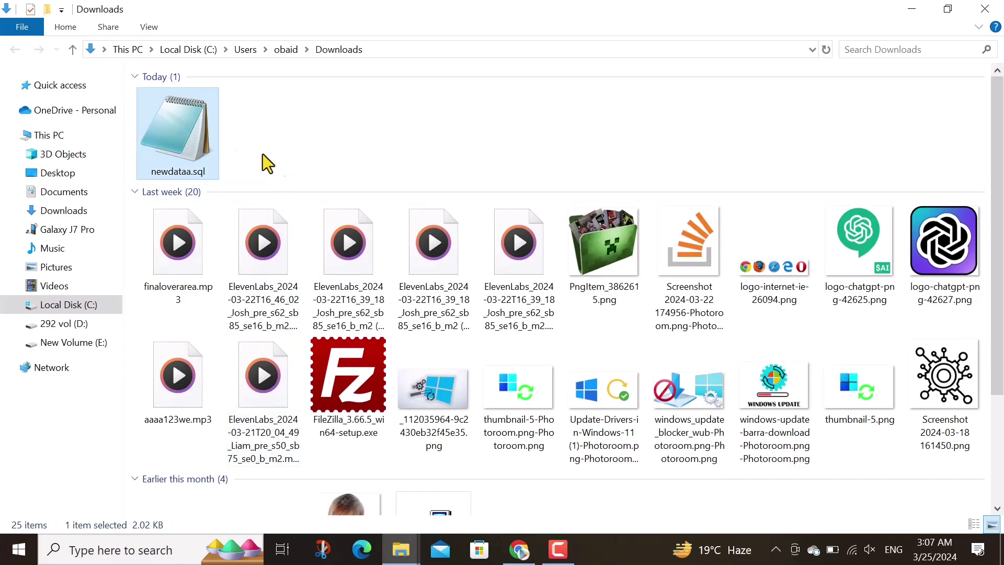
Paste a copy of newdataa.sql onto the Desktop
left_click(52, 172)
right_click(281, 352)
left_click(345, 219)
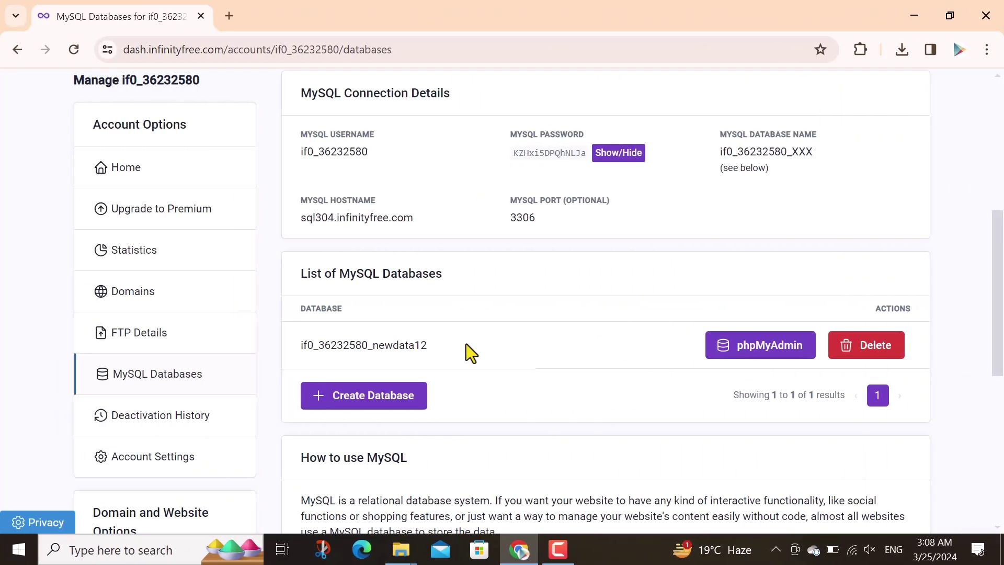
Show the hosting account's FTP Details page and launch FileZilla from the Start menu
left_click(155, 339)
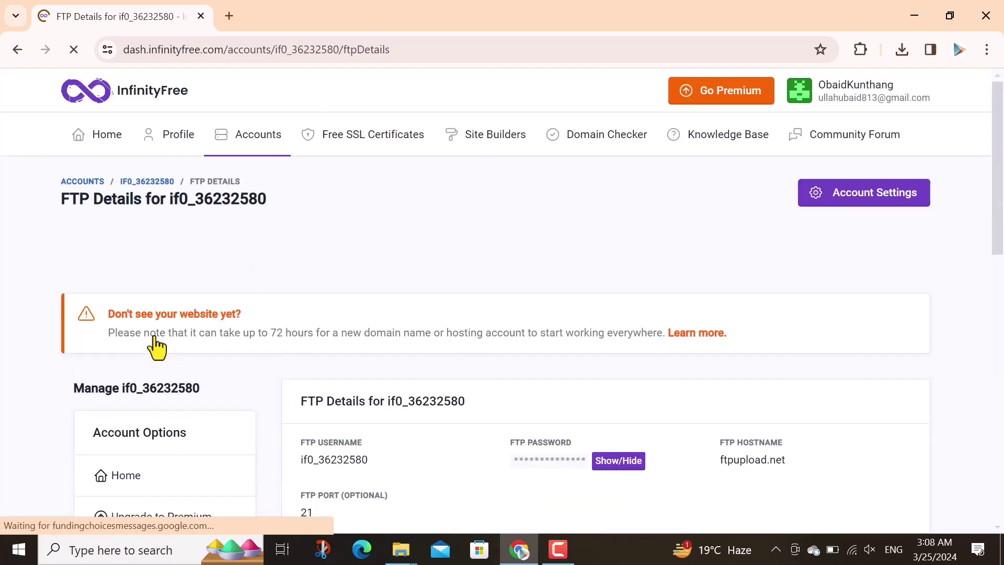
scroll(1001, 199, "down", 3)
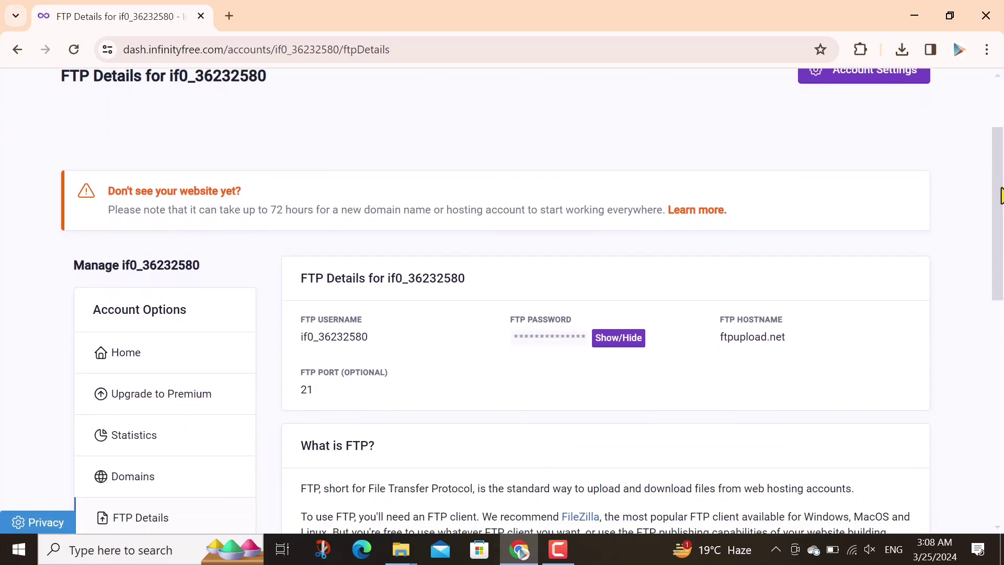
scroll(1002, 198, "down", 4)
scroll(1001, 199, "up", 1)
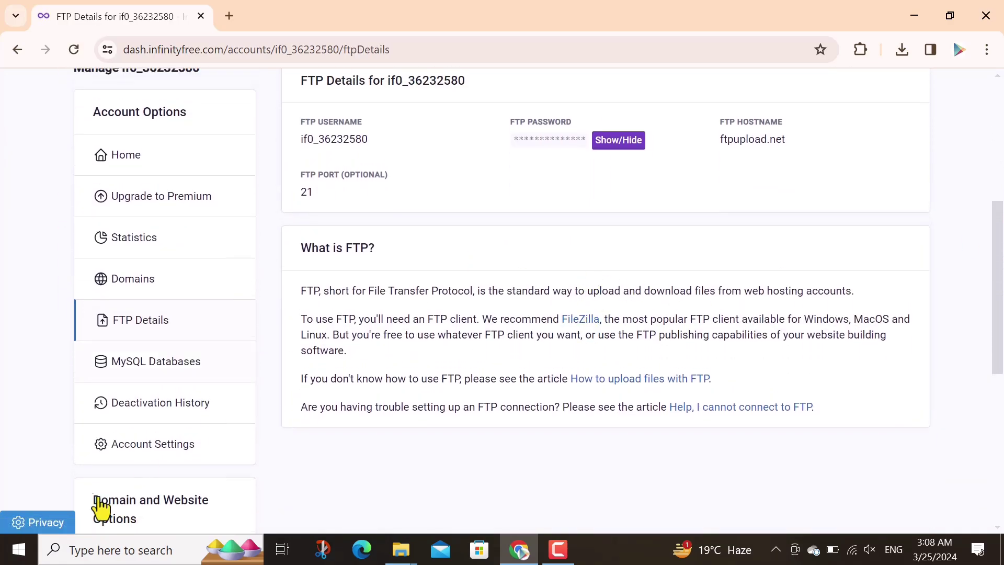
left_click(19, 549)
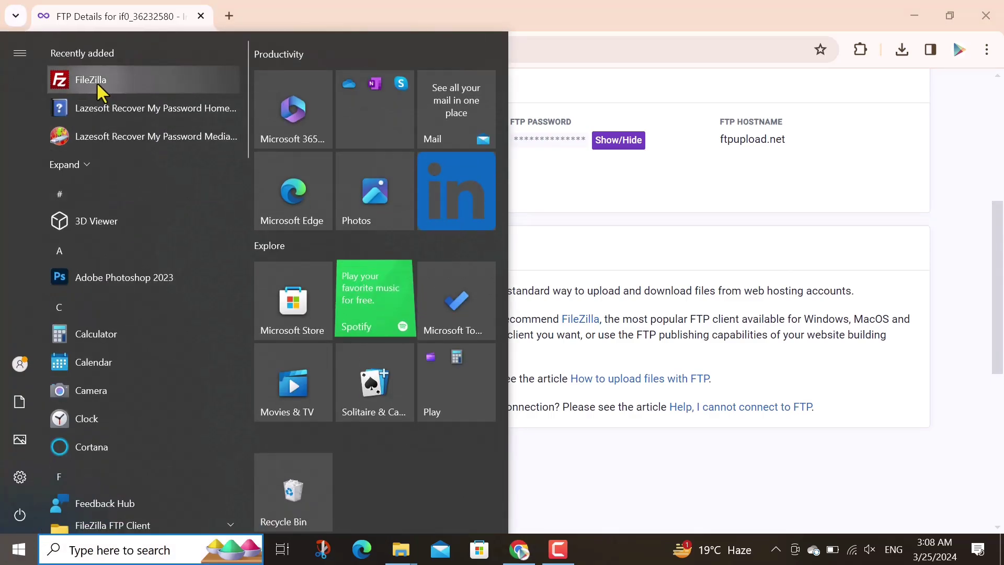
left_click(96, 82)
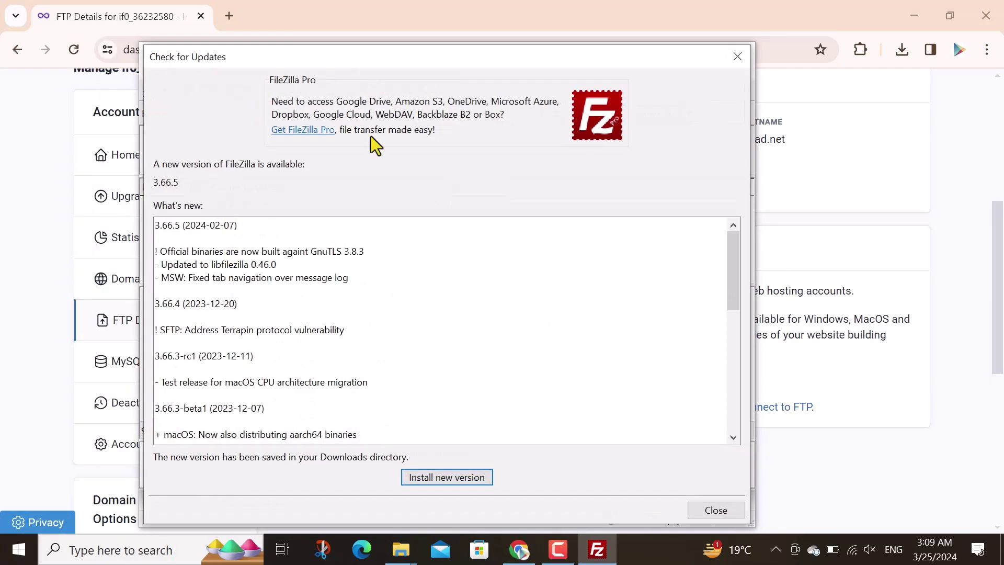
Dismiss the FileZilla update notice and paste the FTP username into the Username field
left_click(736, 57)
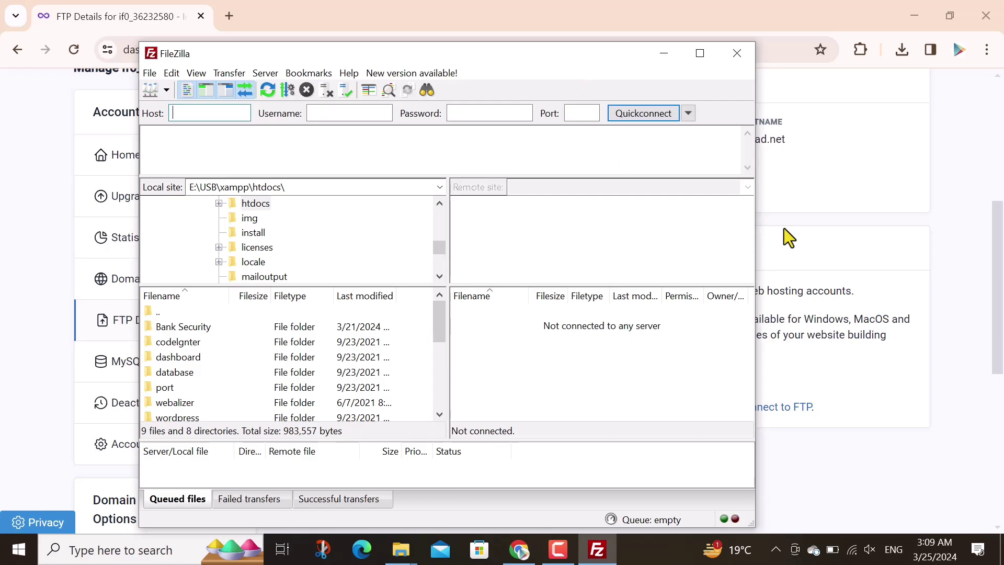
left_click(914, 177)
scroll(497, 276, "up", 2)
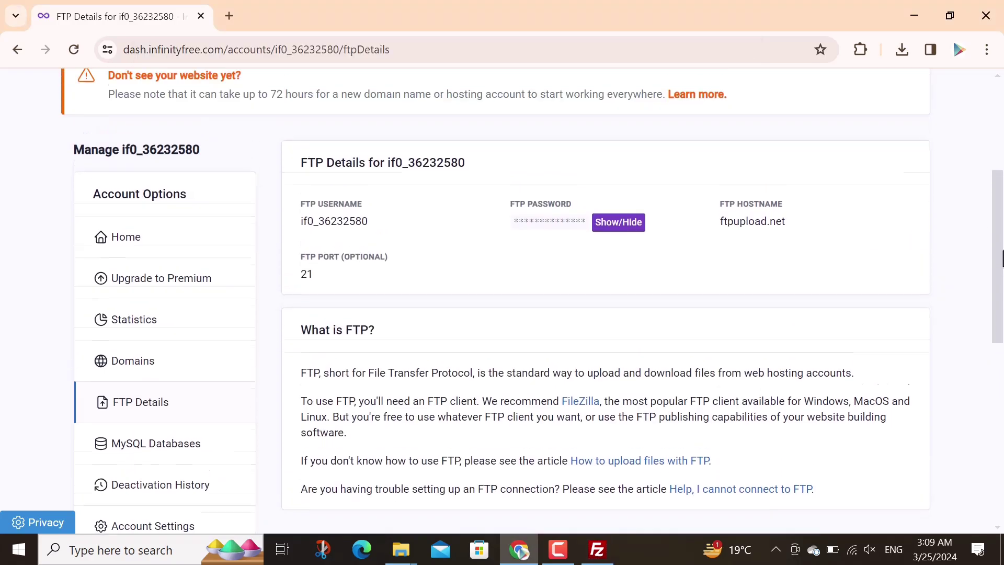
double_click(331, 227)
right_click(332, 228)
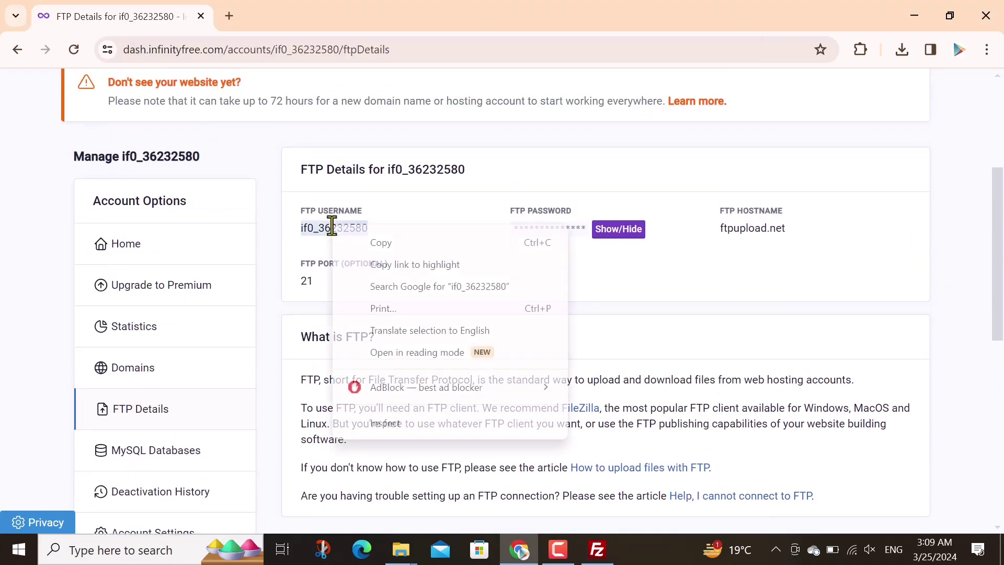
left_click(381, 242)
left_click(597, 551)
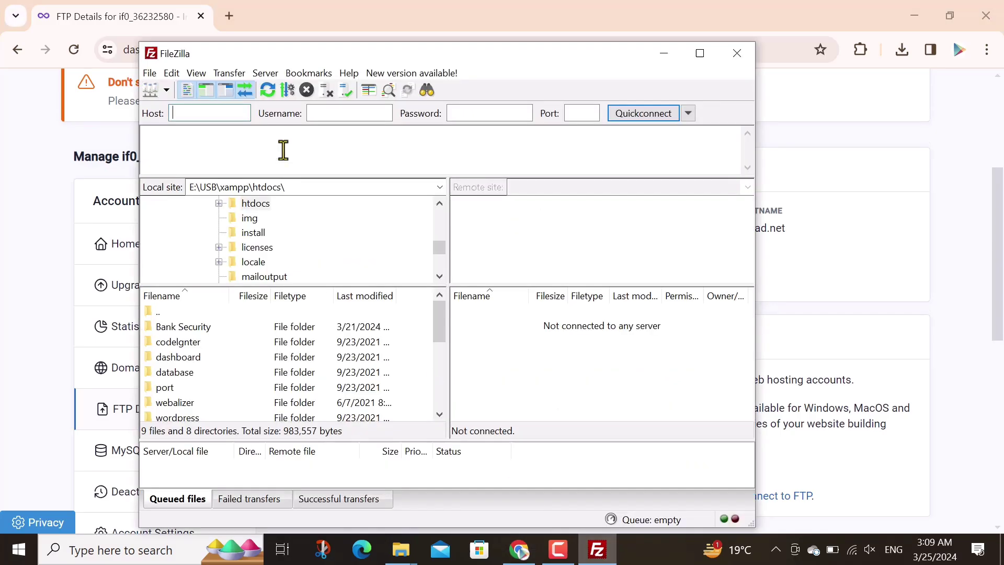
left_click(331, 114)
key("ctrl+v")
Copy the revealed FTP password into FileZilla's Password field
left_click(877, 214)
left_click(593, 230)
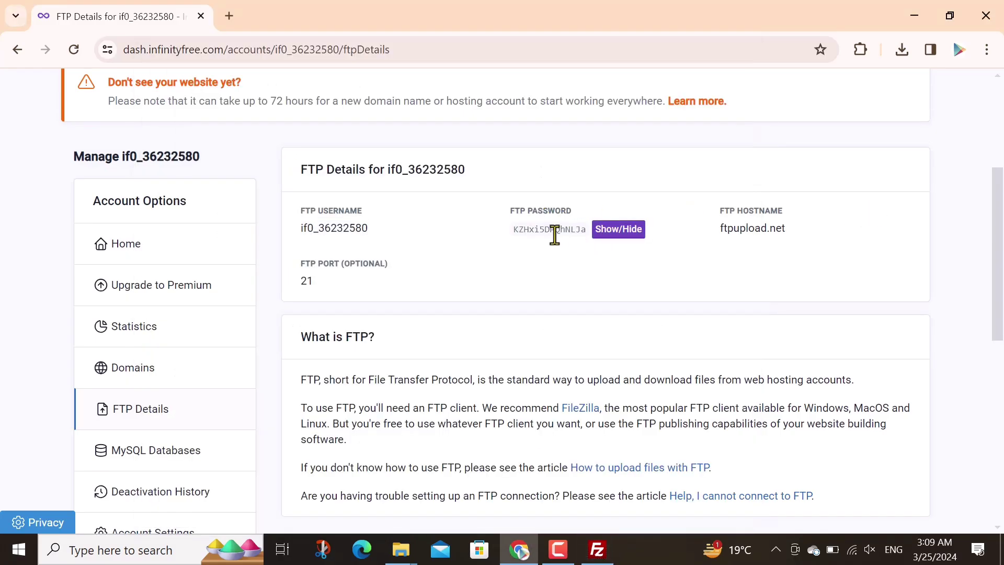
double_click(554, 233)
right_click(554, 233)
left_click(607, 252)
left_click(598, 549)
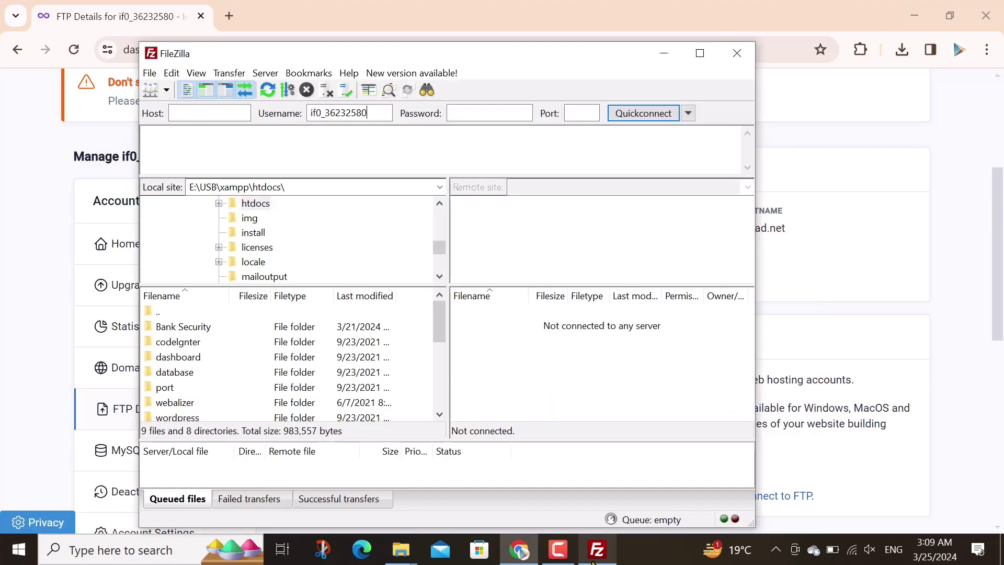
key("ctrl+v")
Enter ftpupload.net as the host and Quickconnect to the FTP server
left_click(803, 209)
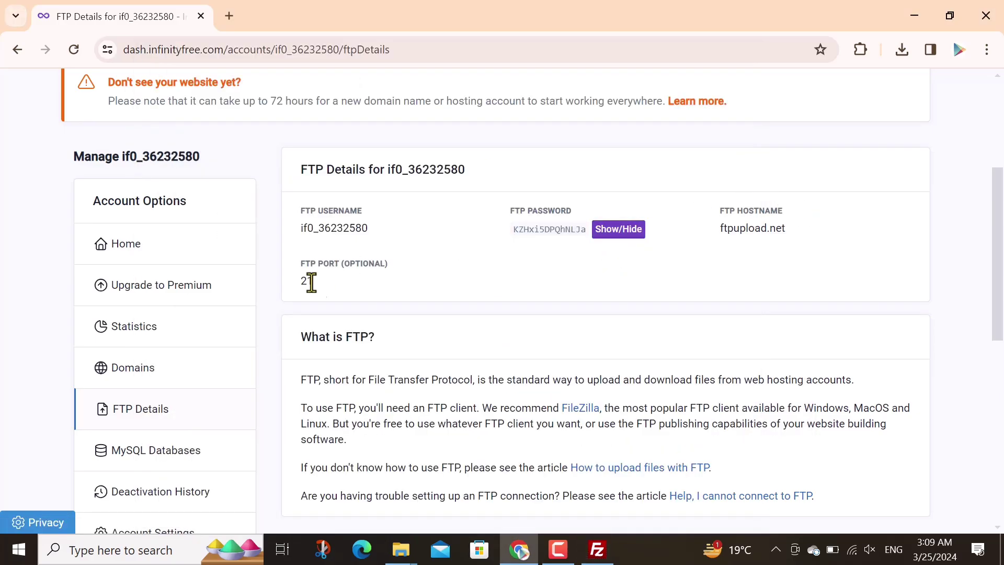
left_click(598, 549)
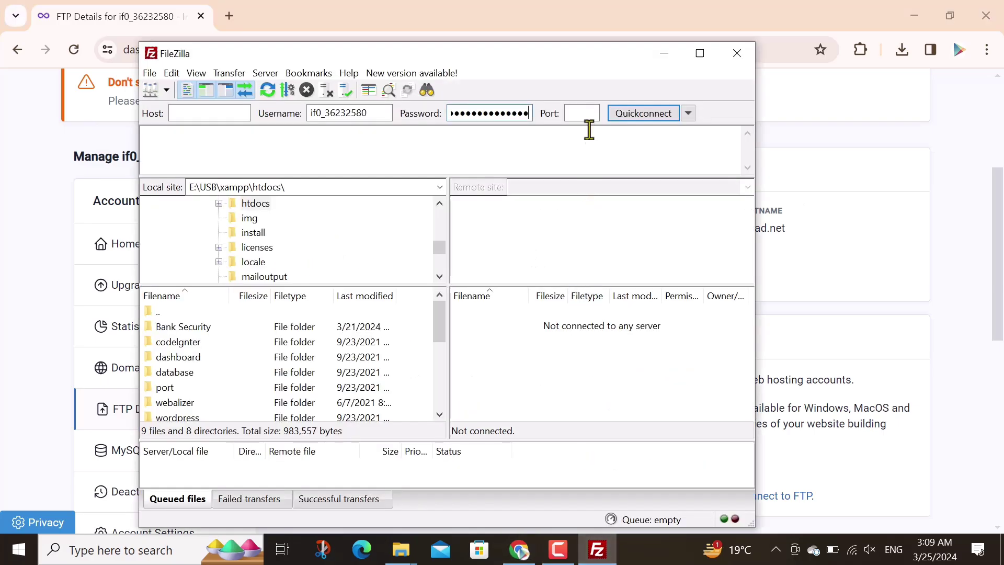
left_click(579, 113)
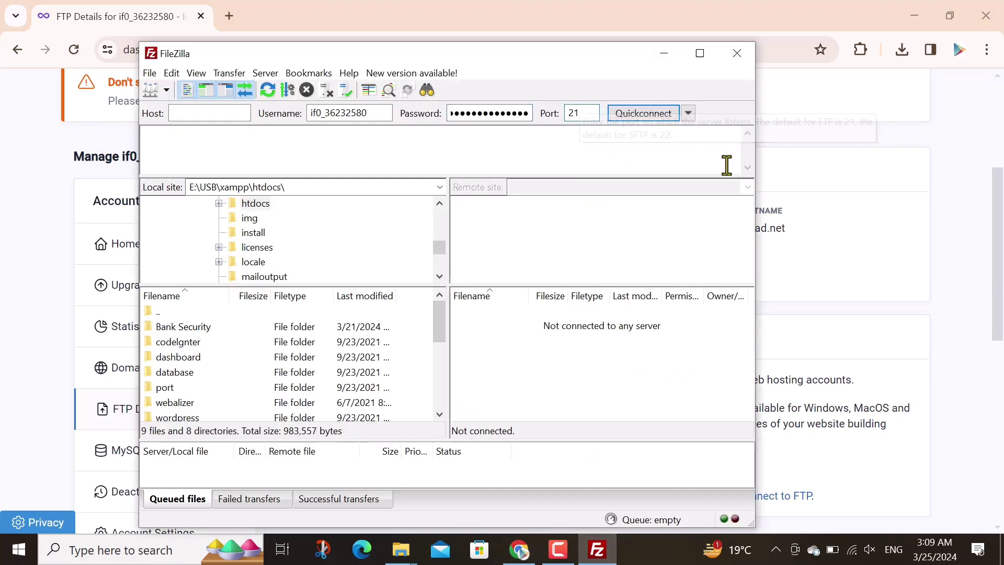
left_click(885, 233)
double_click(757, 230)
right_click(756, 236)
left_click(810, 253)
left_click(598, 549)
left_click(197, 112)
key("ctrl+v")
left_click(655, 117)
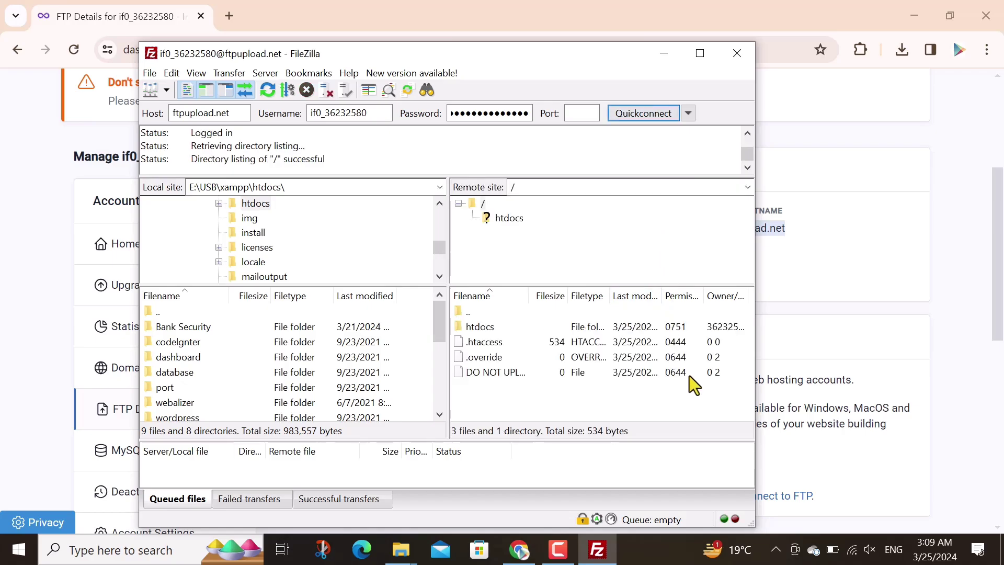
Delete index2.html from the server's htdocs folder in FileZilla
double_click(476, 329)
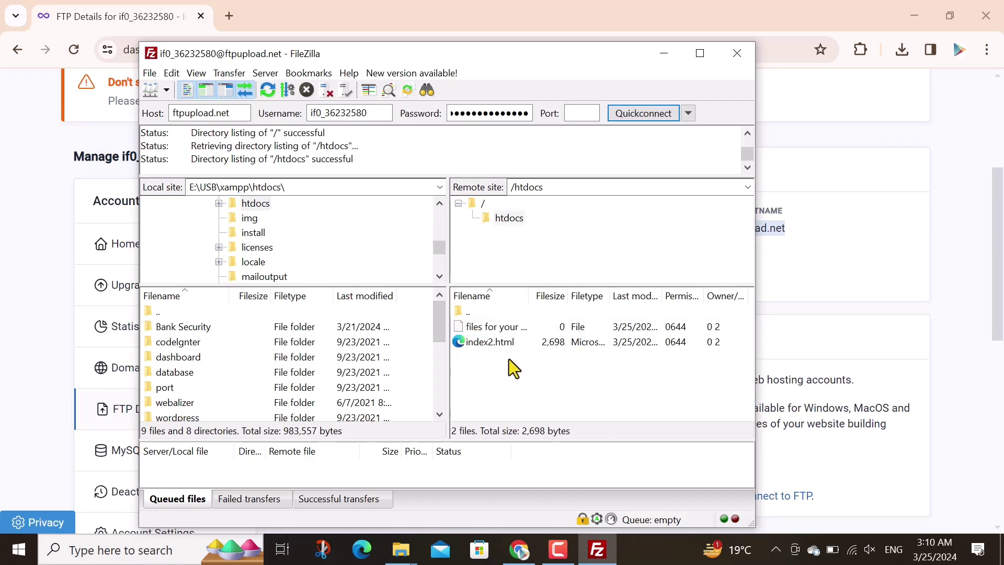
left_click(481, 343)
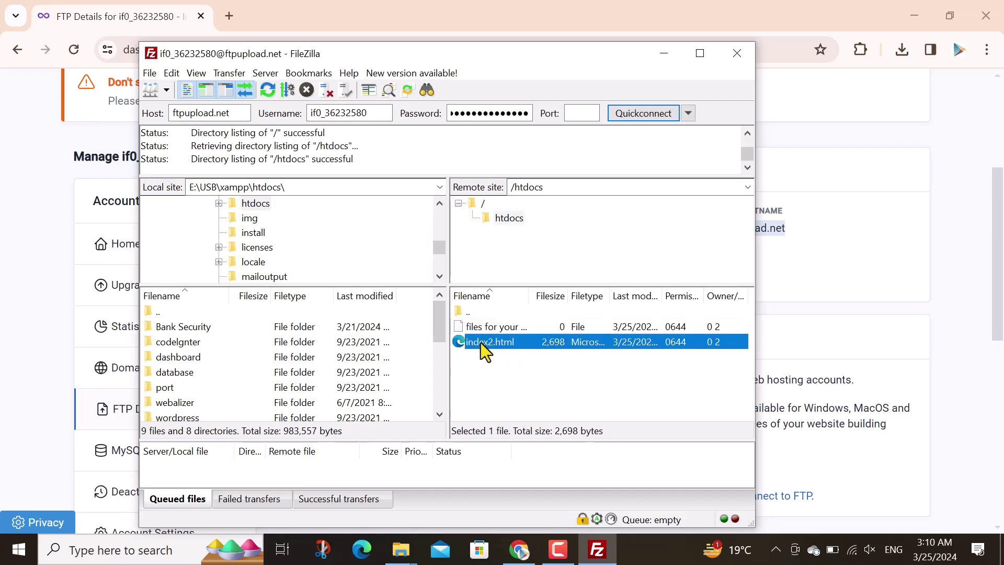
right_click(481, 343)
left_click(515, 473)
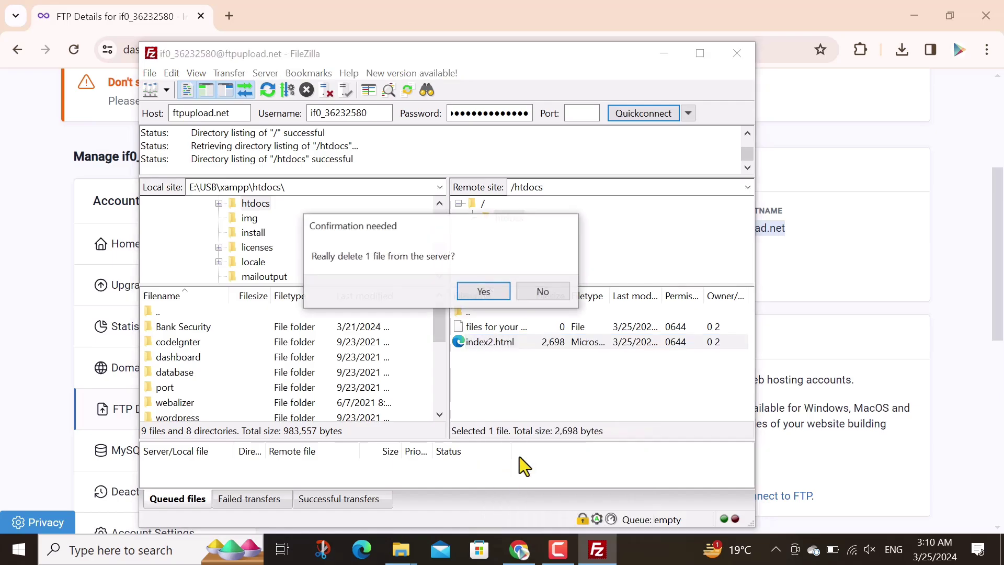
left_click(484, 292)
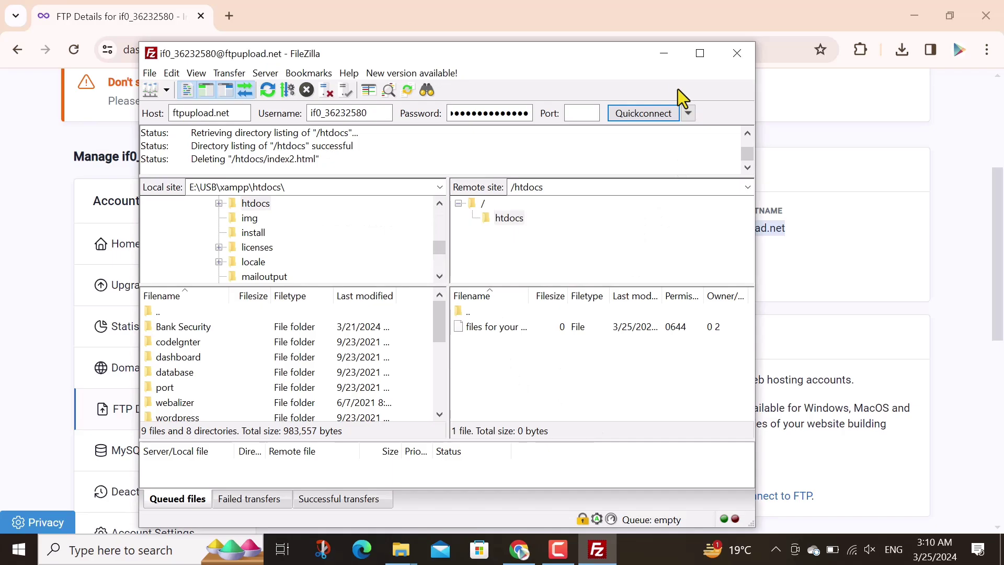
Copy the local path E:\USB\xampp\htdocs from File Explorer's address bar
left_click(664, 53)
mouse_move(393, 554)
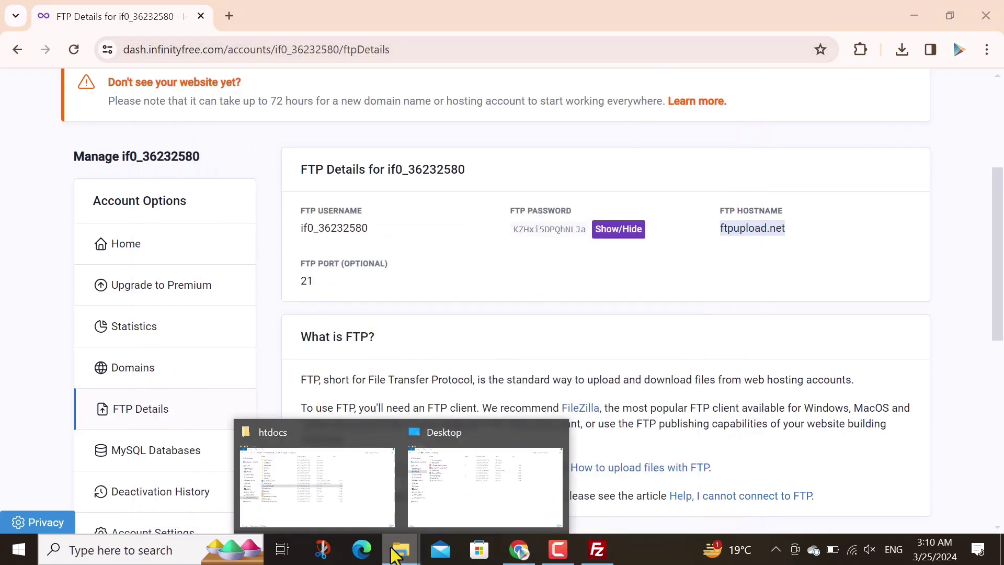
left_click(347, 497)
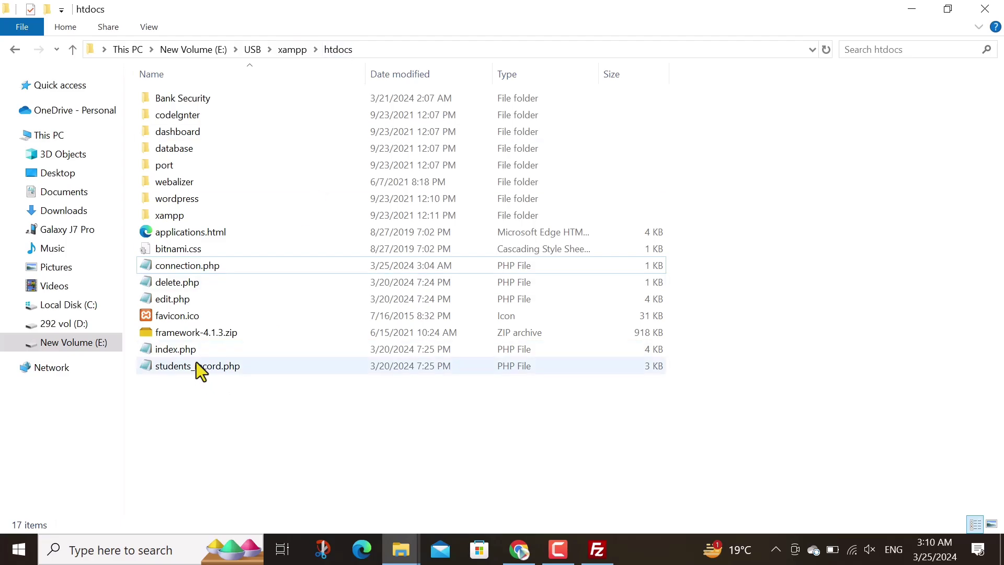
left_click(375, 53)
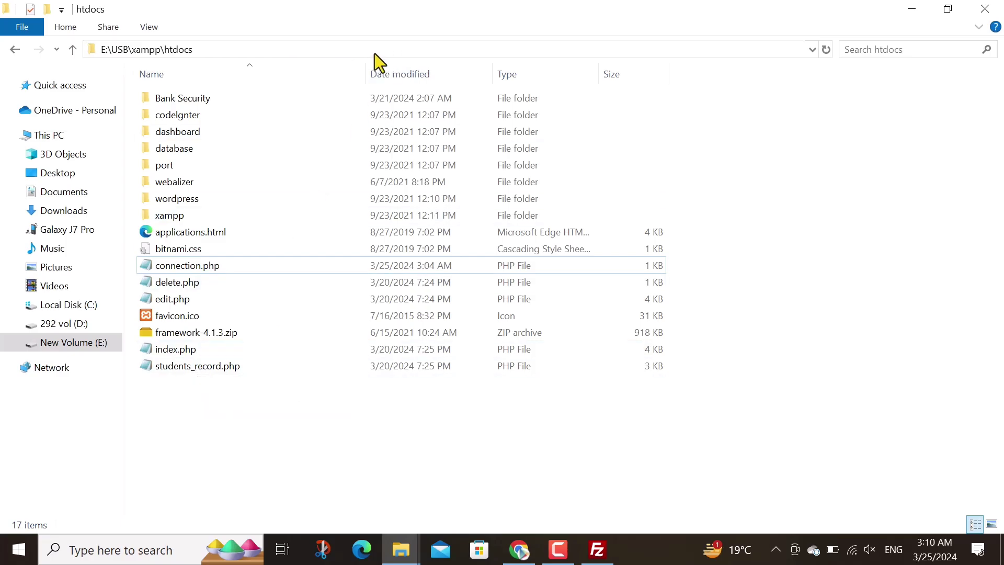
right_click(157, 50)
left_click(194, 98)
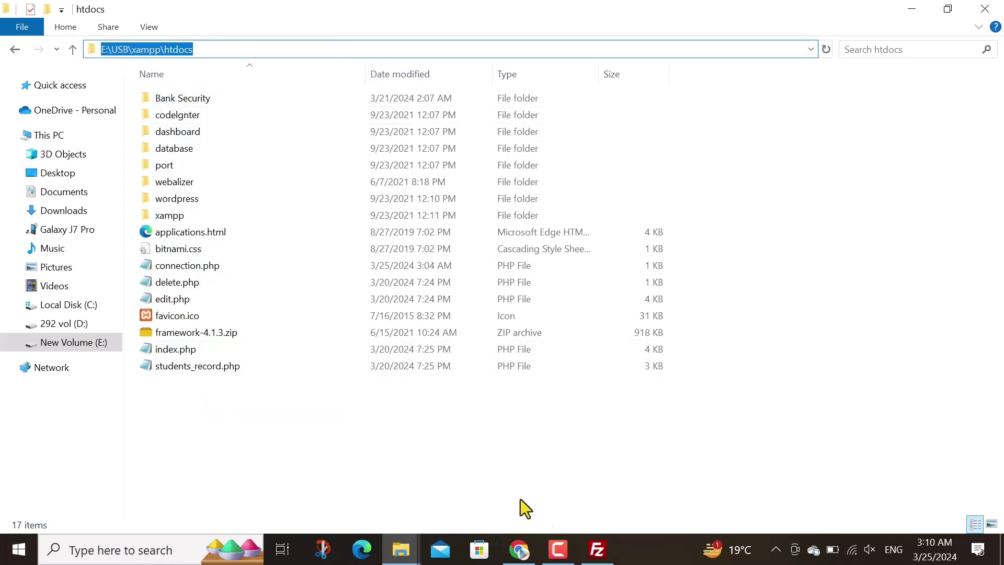
left_click(596, 549)
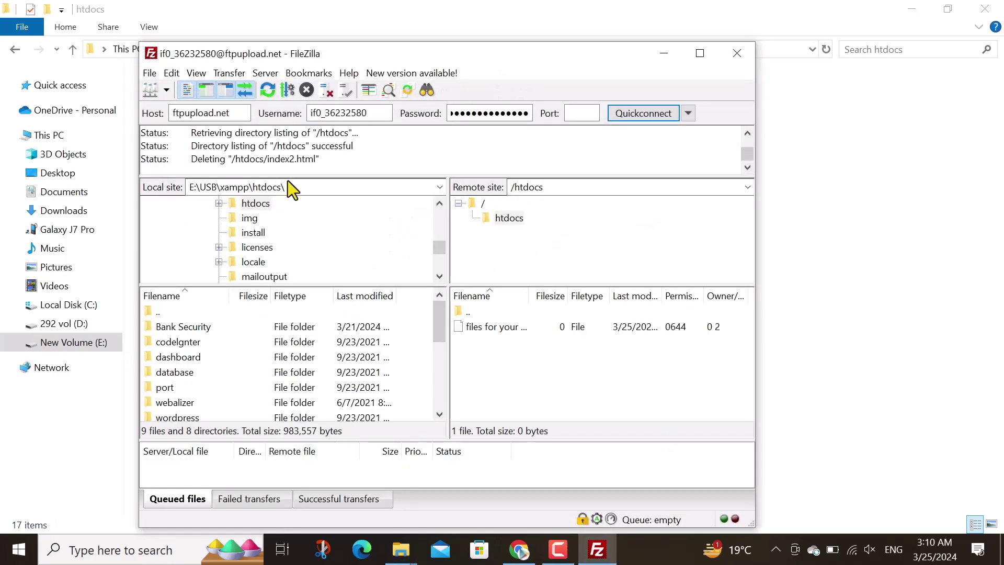
Upload connection.php, delete.php, edit.php, index.php and students_record.php from local htdocs to the remote /htdocs
left_click(292, 186)
left_click(294, 187)
left_click_drag(437, 322, 447, 395)
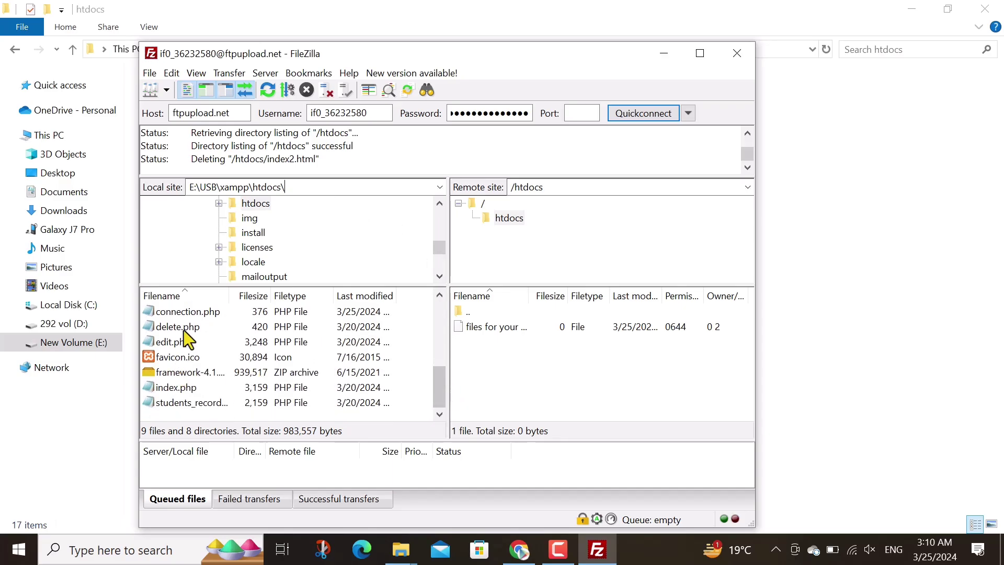
left_click(179, 313)
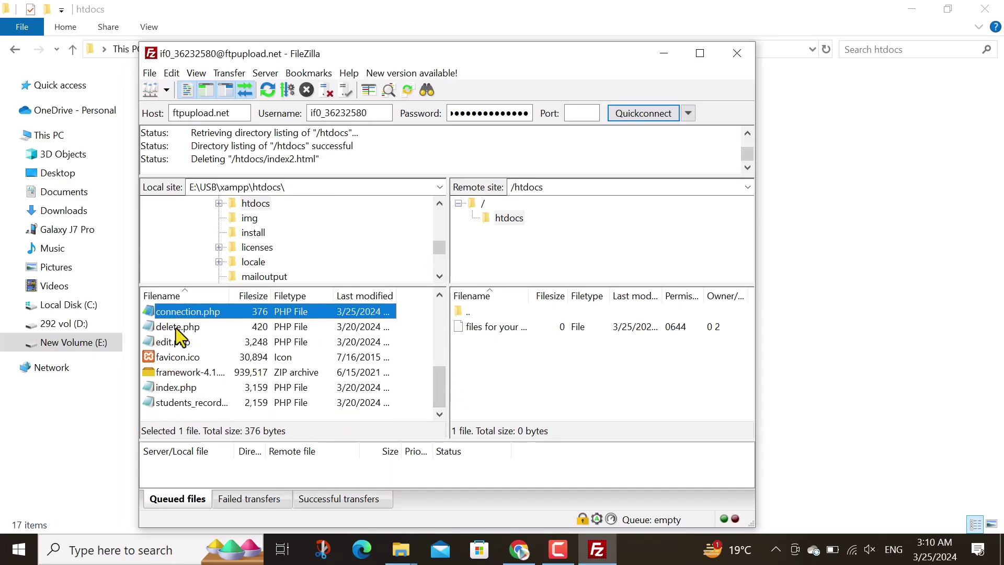
left_click(178, 327, "ctrl")
left_click(176, 342, "ctrl")
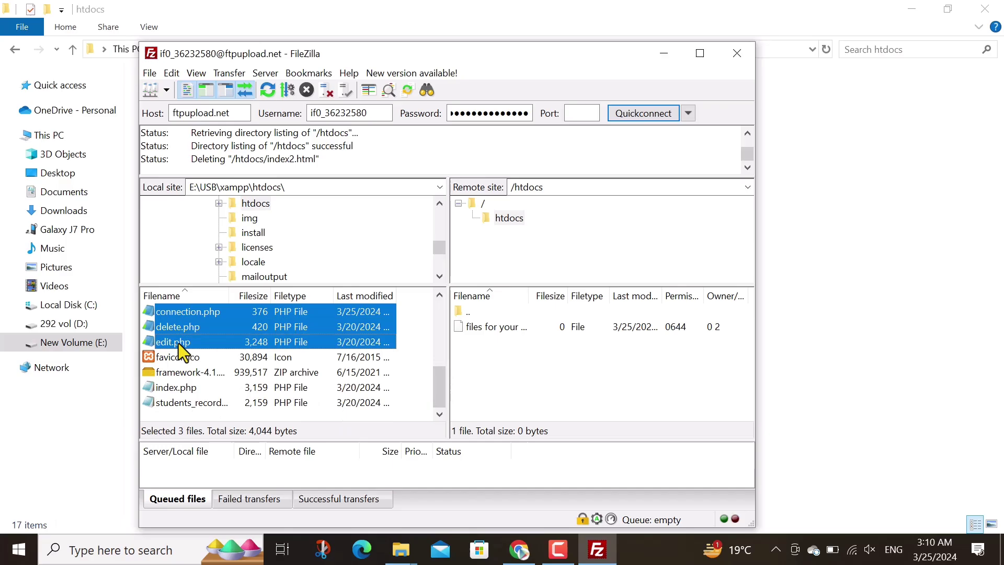
left_click(168, 390, "ctrl")
left_click(180, 404, "ctrl")
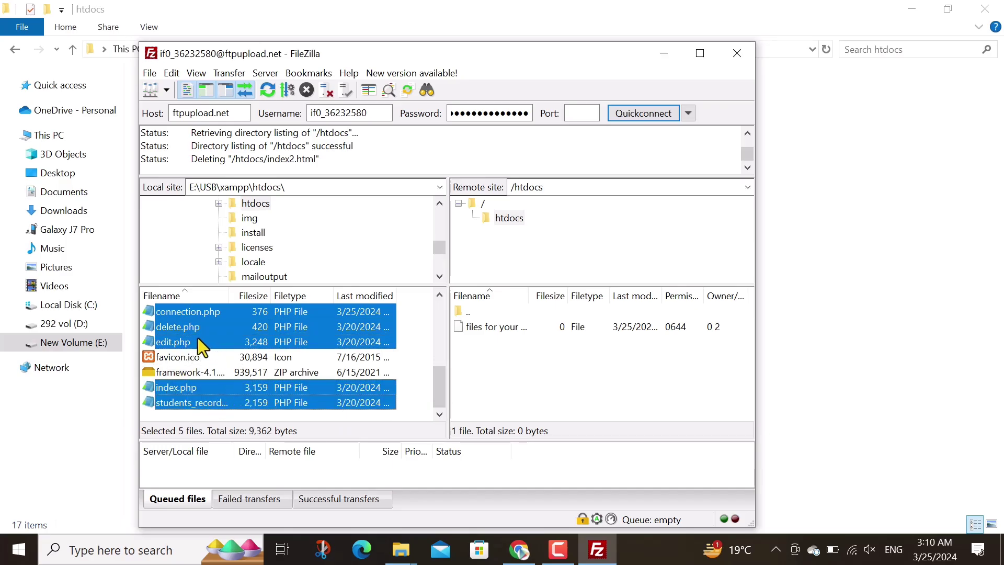
left_click_drag(193, 328, 510, 360)
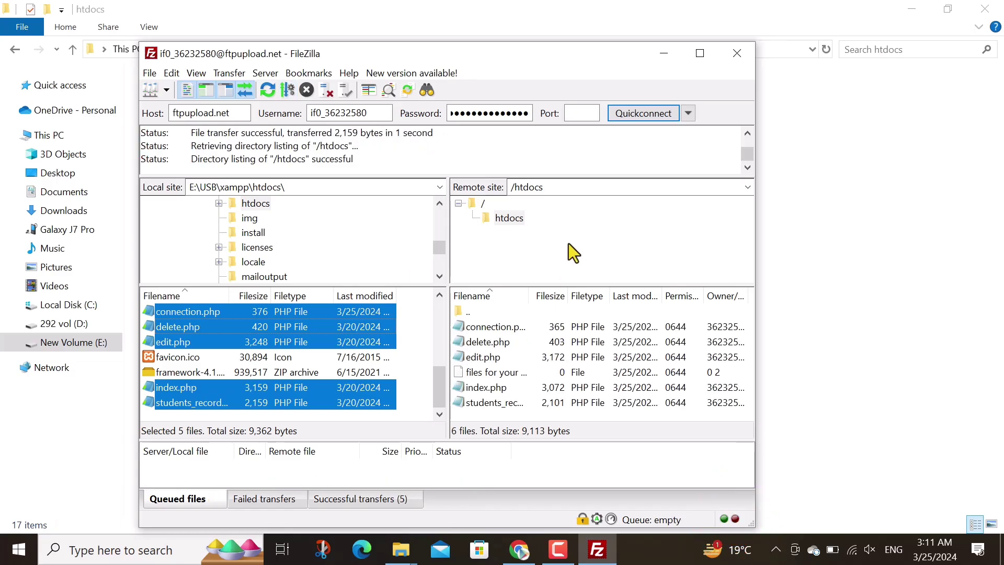
Switch to Chrome and open InfinityFree's MySQL Databases page for newdata12
left_click(665, 54)
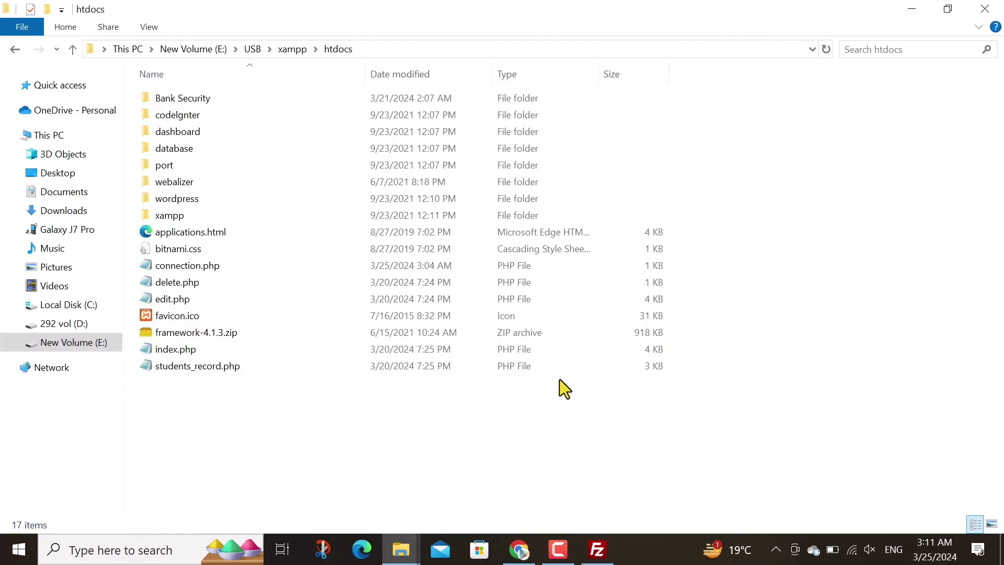
left_click(519, 550)
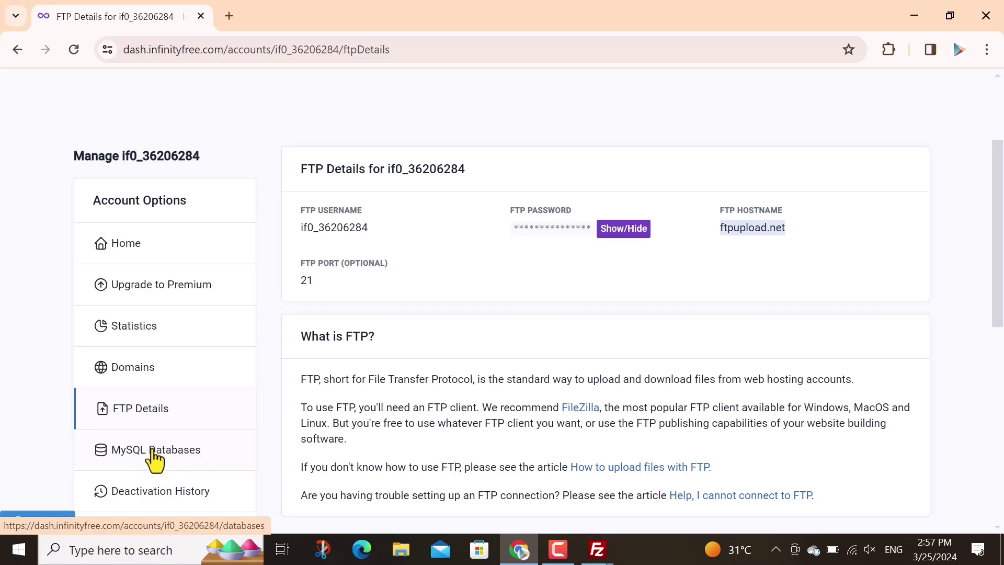
left_click(153, 451)
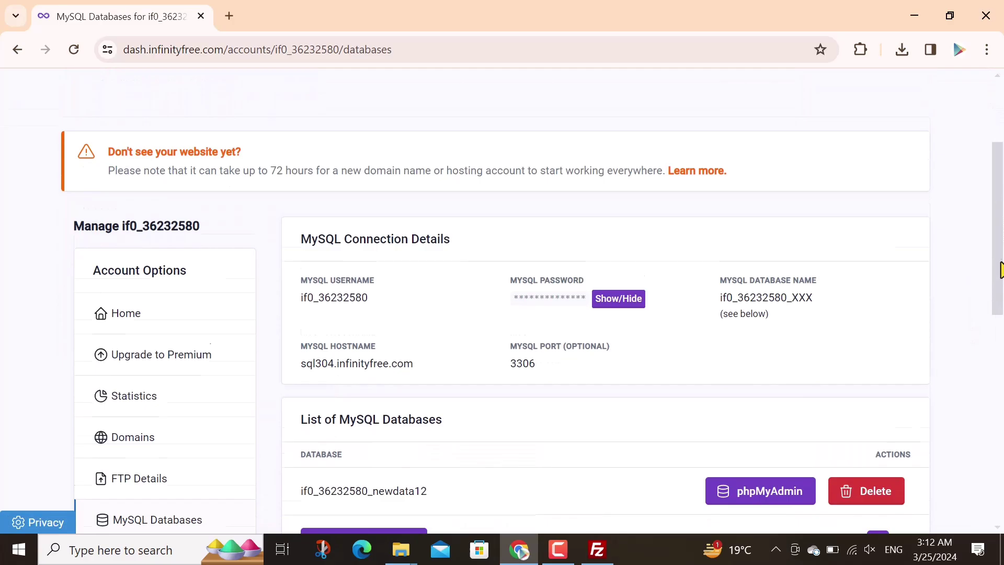
scroll(769, 413, "down", 2)
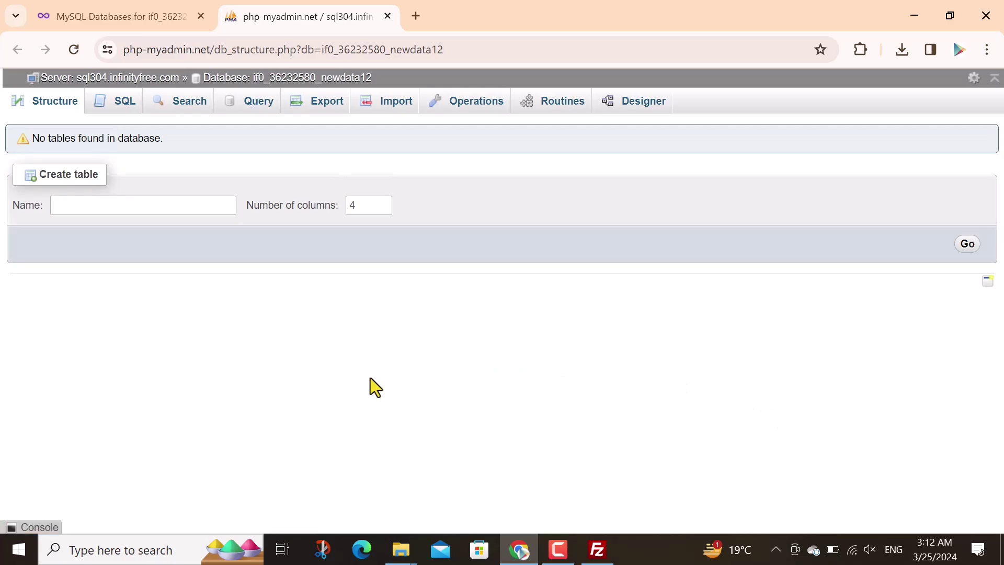
Import Desktop's newdataa.sql into newdata12 through phpMyAdmin's Import tab, running 16 queries
left_click(396, 104)
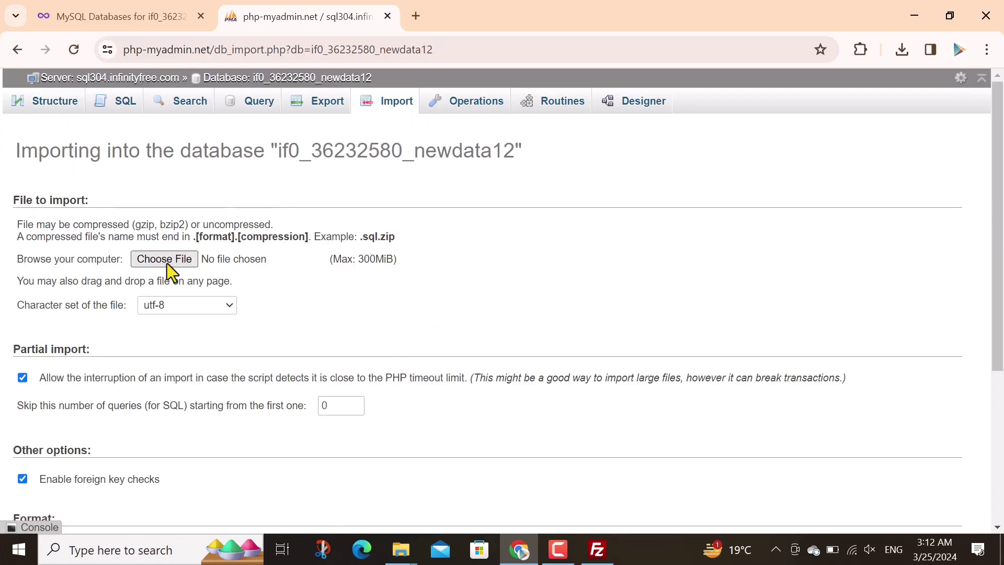
left_click(177, 265)
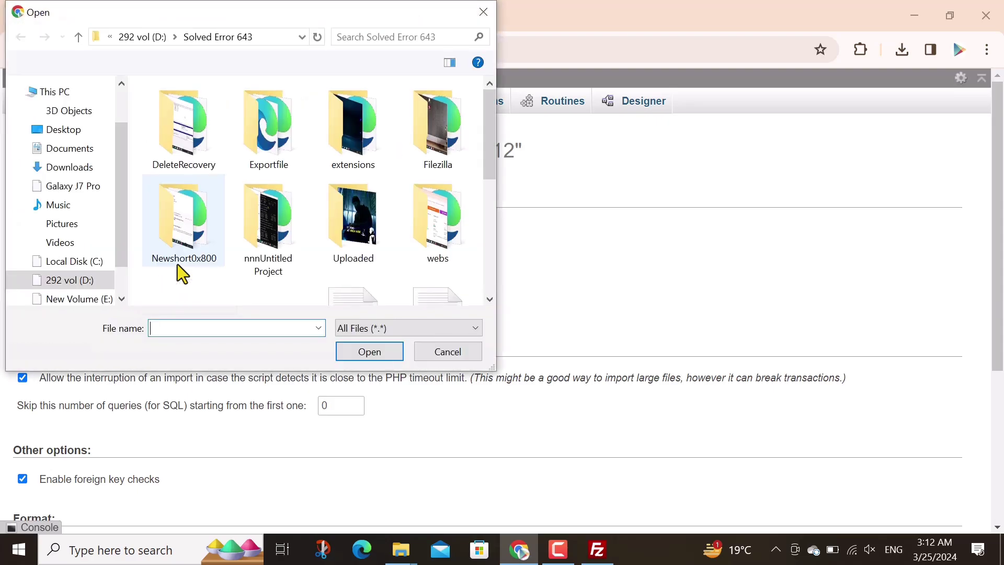
left_click(63, 131)
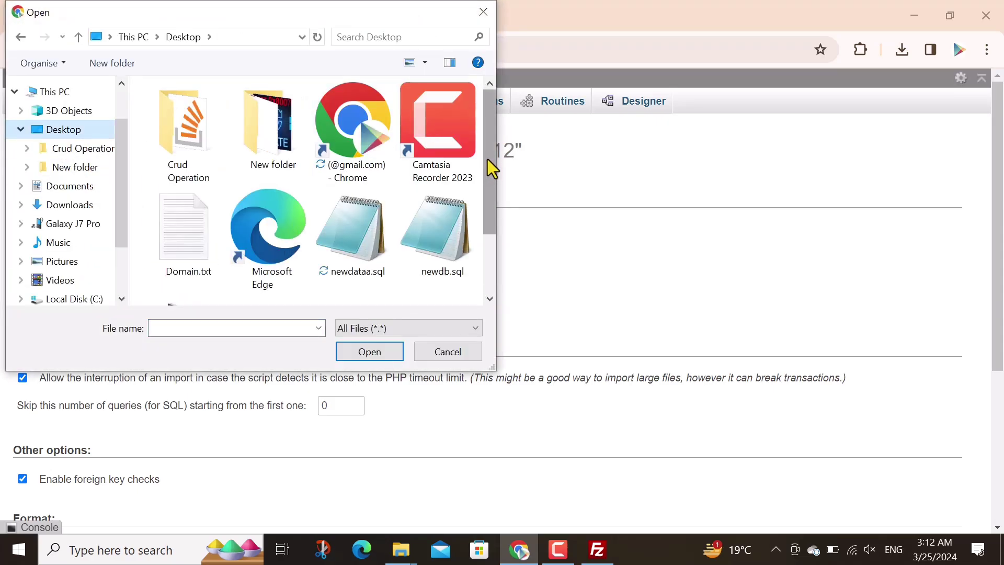
scroll(491, 168, "down", 2)
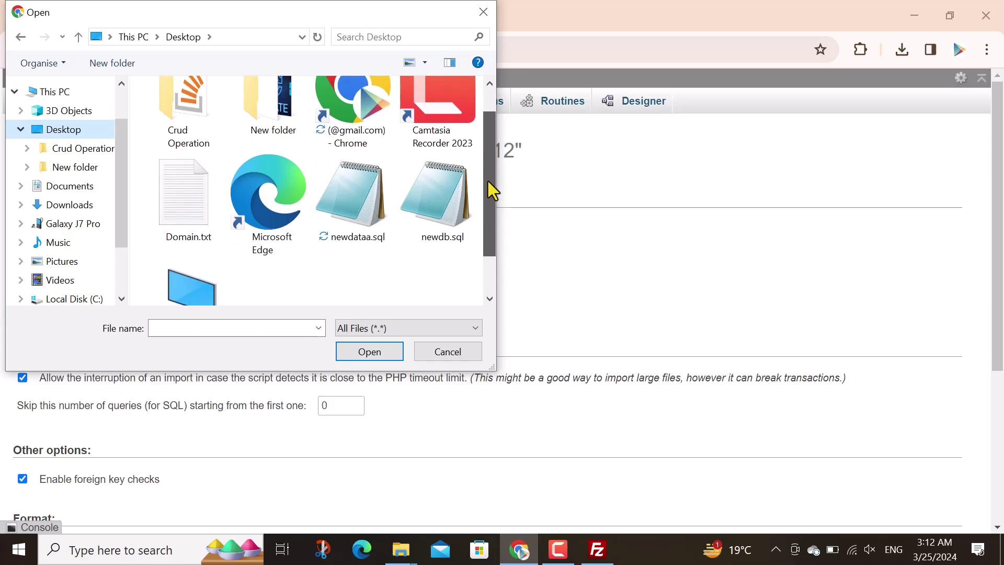
left_click(358, 180)
left_click(372, 353)
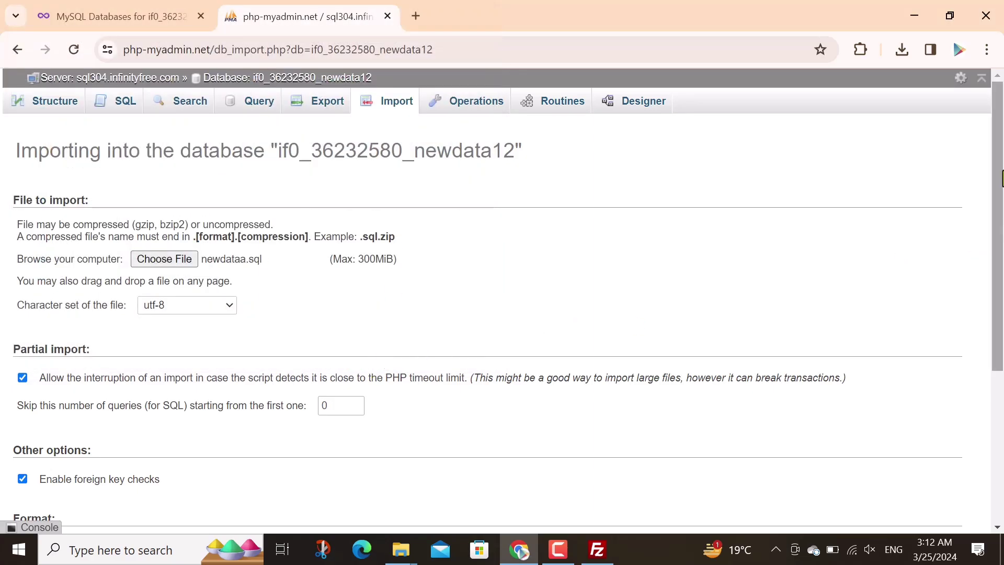
left_click_drag(997, 262, 998, 409)
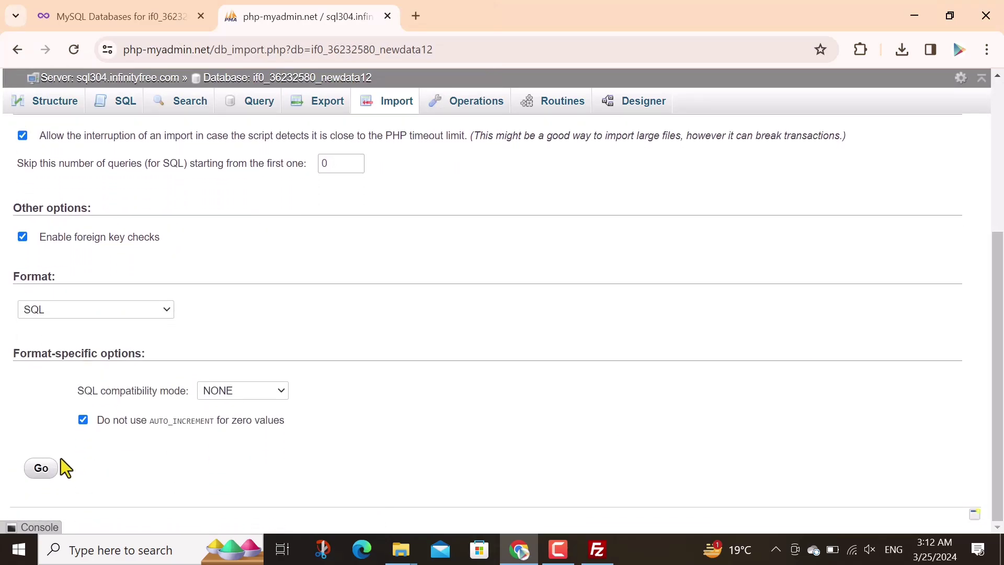
left_click(45, 469)
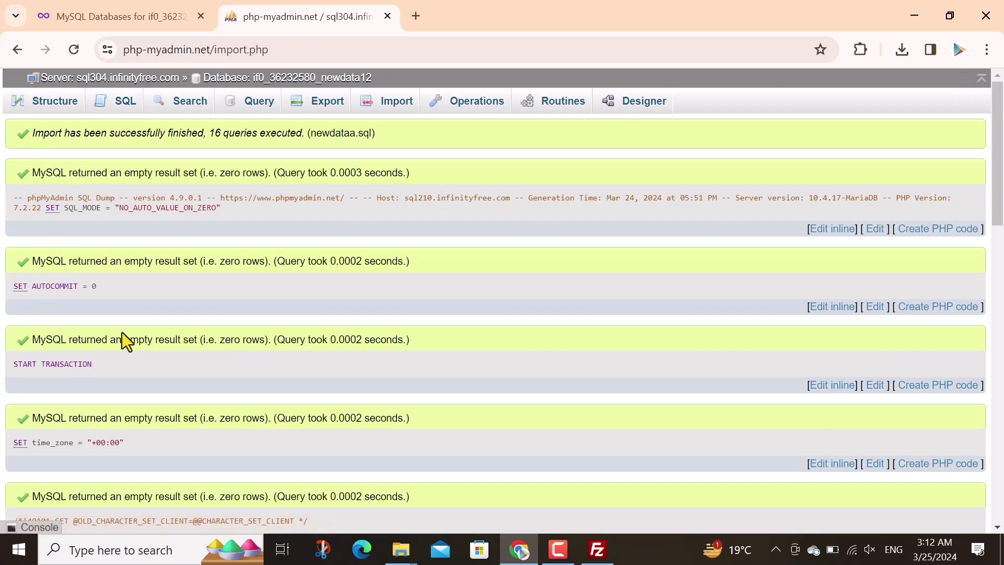
Close phpMyAdmin and locate the crudeasiest.free.nf domain on InfinityFree's Domains page
left_click(387, 16)
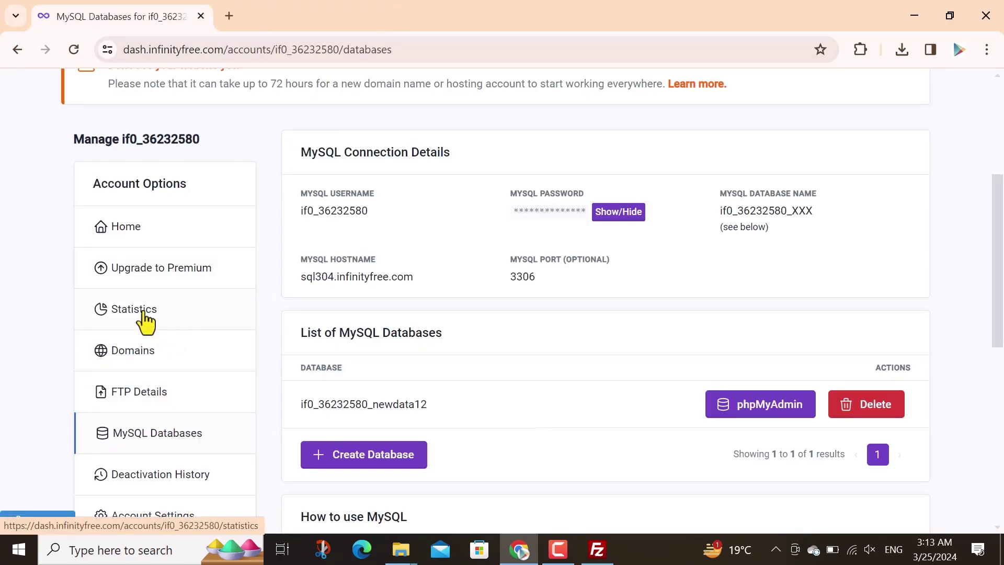
left_click(137, 356)
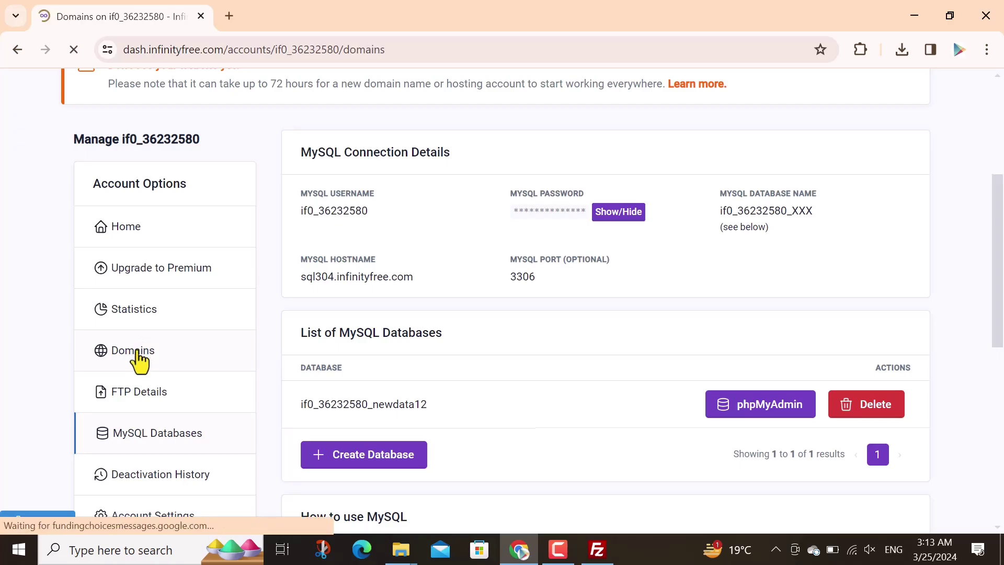
scroll(1002, 172, "down", 3)
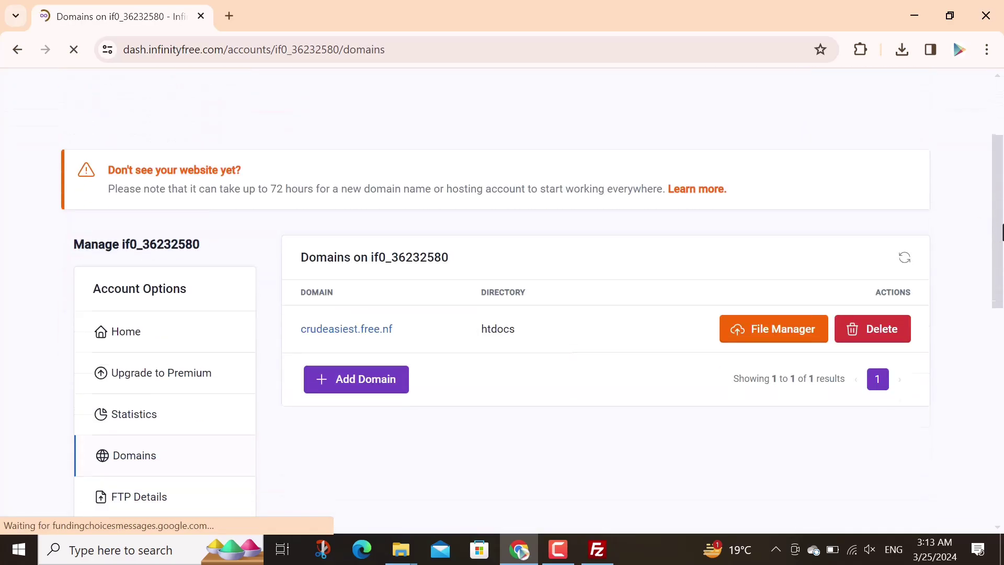
left_click_drag(408, 300, 302, 297)
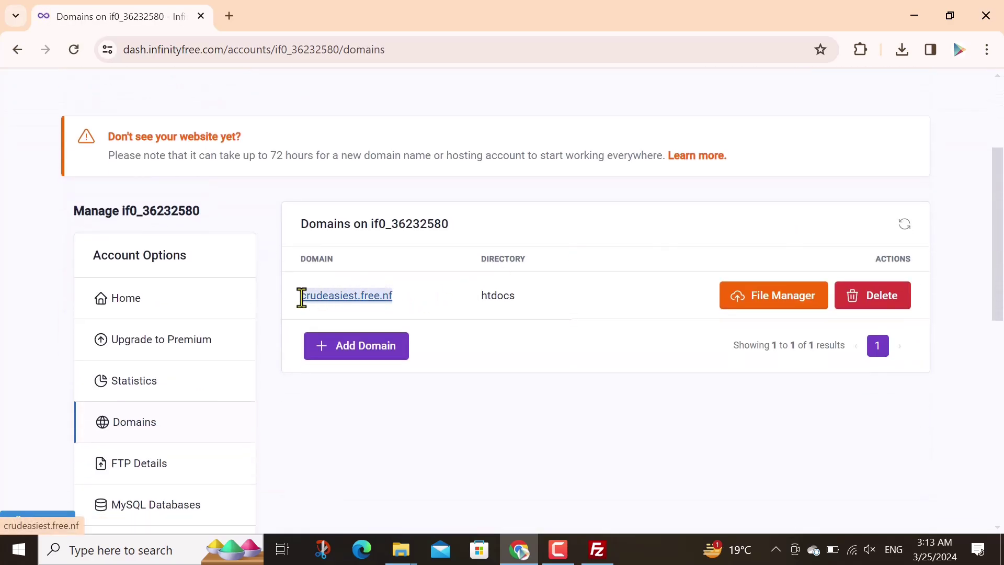
Load crudeasiest.free.nf in a new Chrome tab
left_click(229, 16)
type("crudeasiest.free.nf")
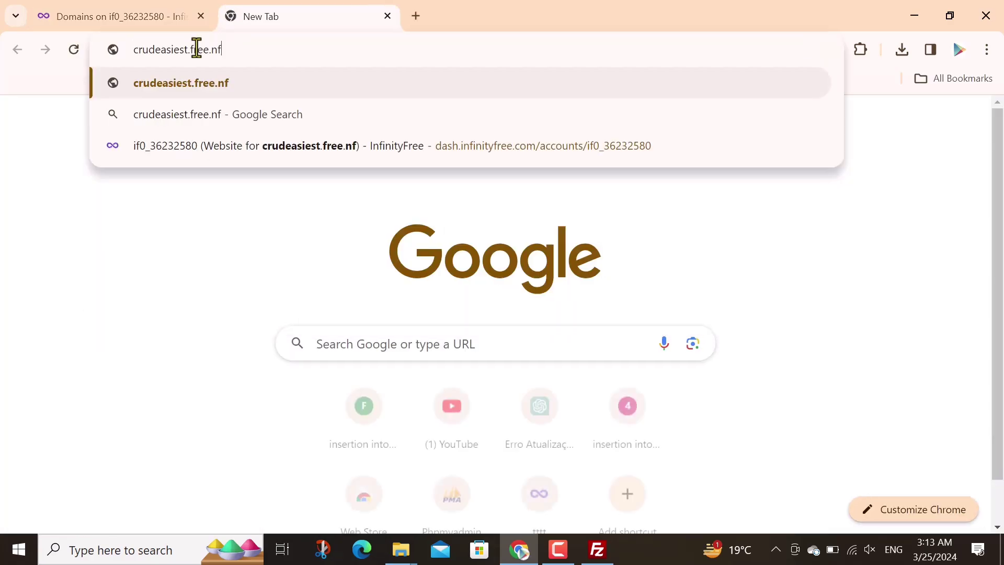
key("Return")
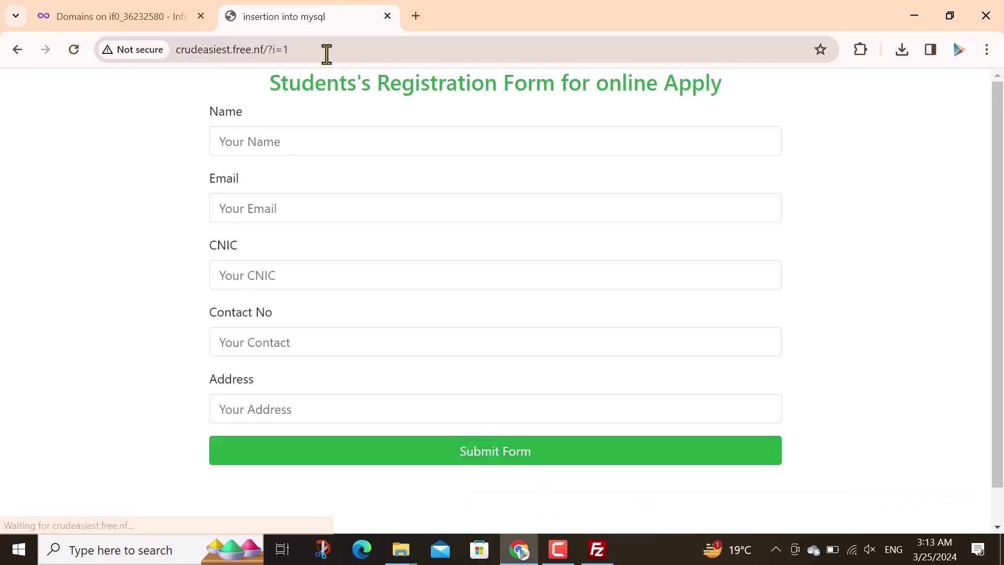
Fill the Name from a saved entry and build the Email from that name plus a domain
left_click(253, 140)
left_click(314, 264)
type("ahmed")
key("ctrl+a")
key("ctrl+c")
left_click(244, 209)
key("ctrl+v")
left_click(263, 209)
key("BackSpace")
key("Right")
key("BackSpace")
key("End")
Fill CNIC, Contact No and Address from saved entries, extending the address
left_click(256, 278)
left_click(311, 427)
left_click(289, 350)
left_click(325, 435)
left_click(273, 410)
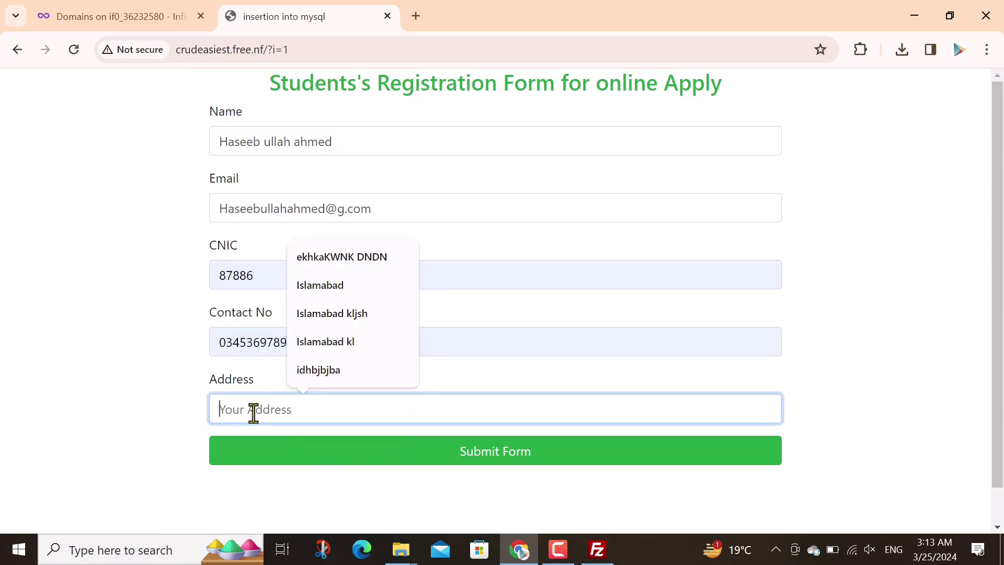
left_click(318, 287)
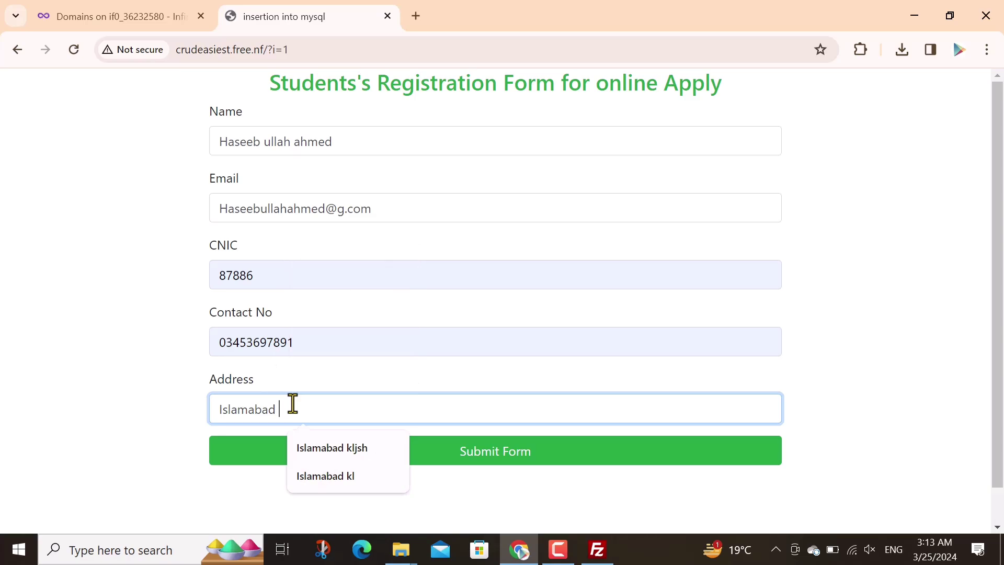
type("p1")
Submit the form and view the students' record, showing the new entry as ID 12
left_click(454, 459)
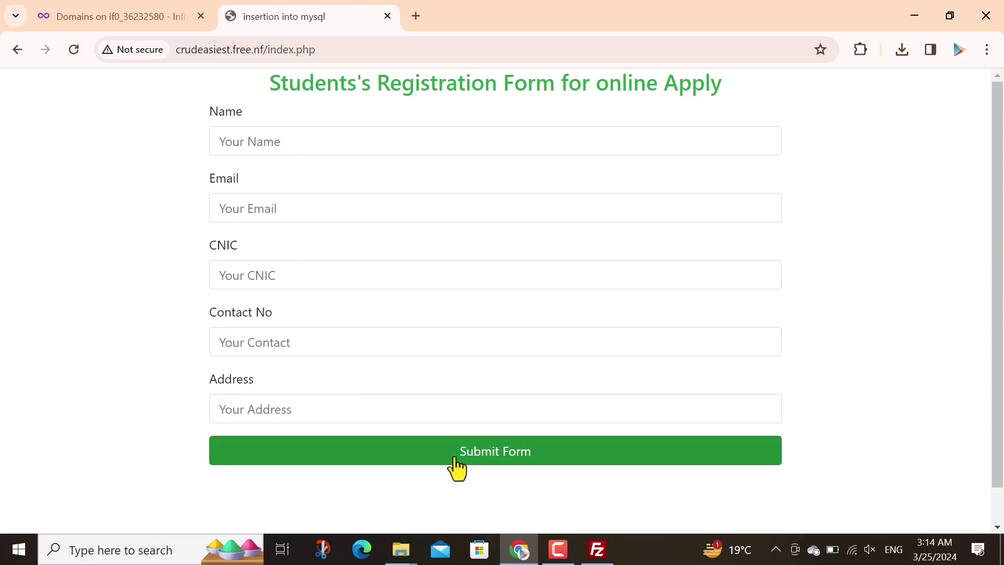
scroll(910, 390, "down", 1)
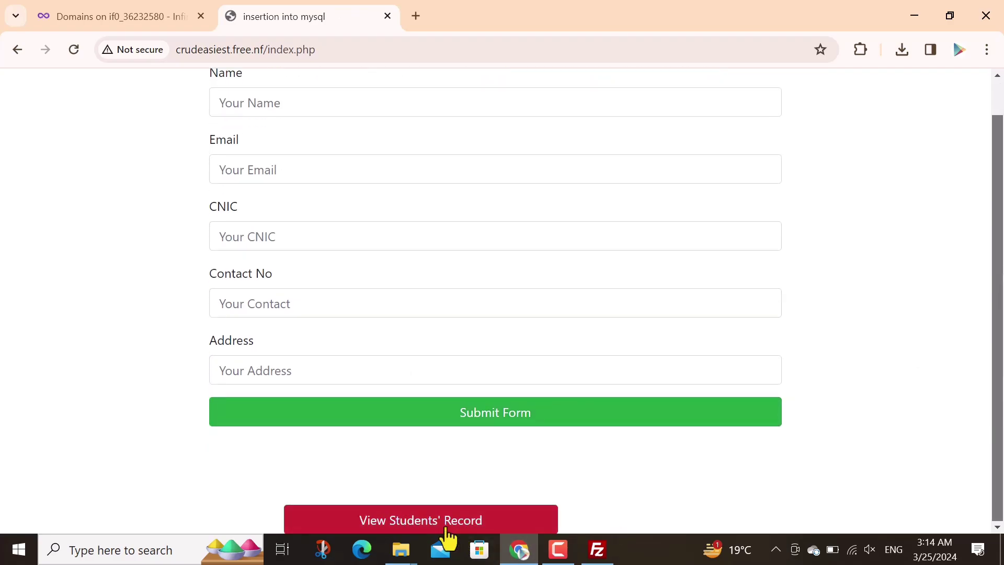
left_click(445, 529)
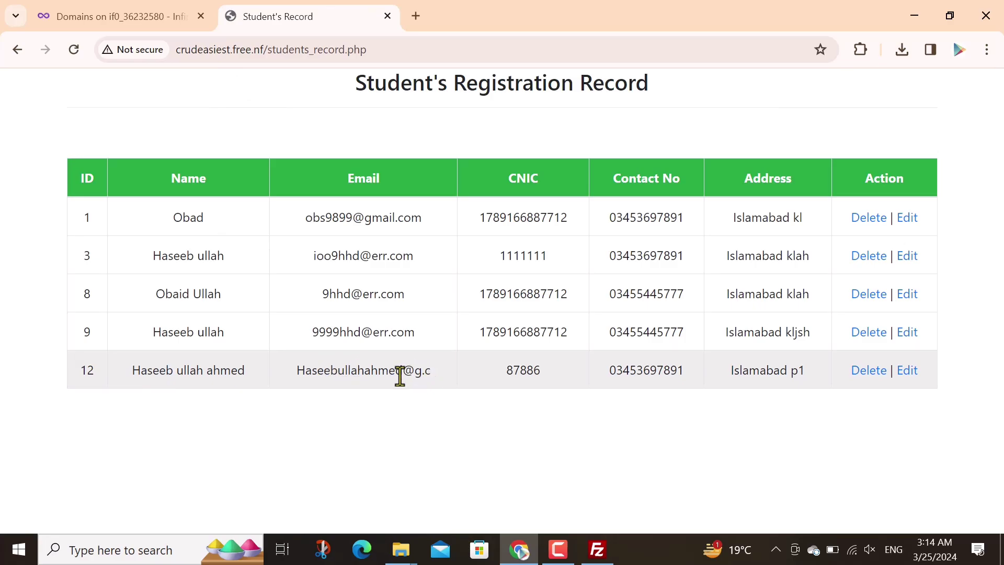
Confirm in phpMyAdmin that student_registration_tbl has 5 rows including ID 12
left_click(121, 16)
left_click(621, 410)
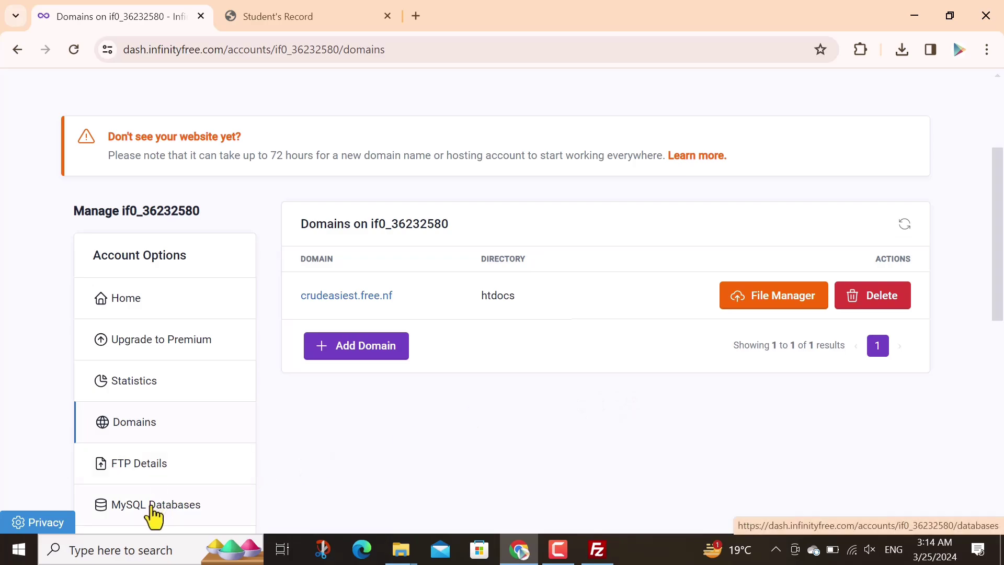
left_click(254, 518)
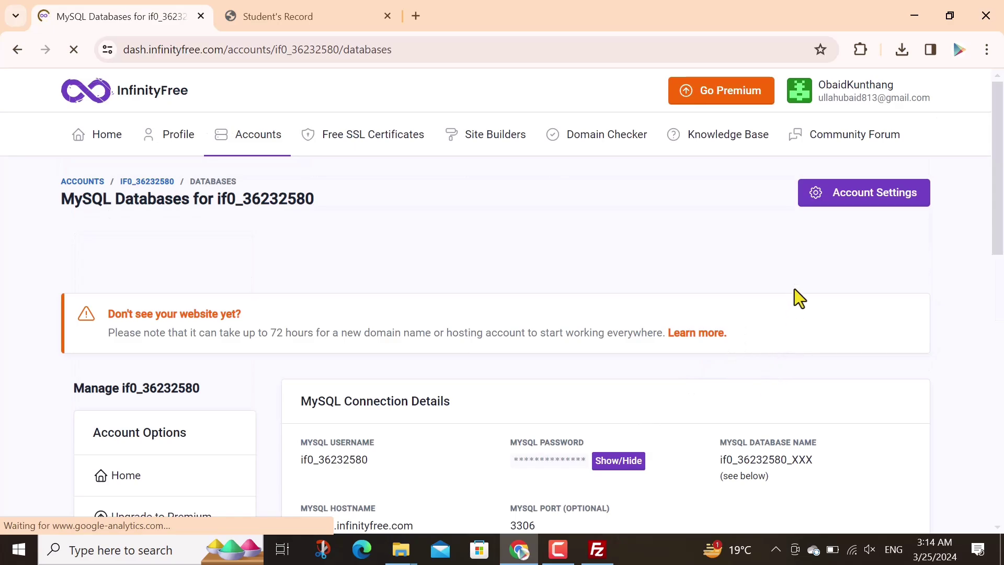
scroll(873, 338, "down", 5)
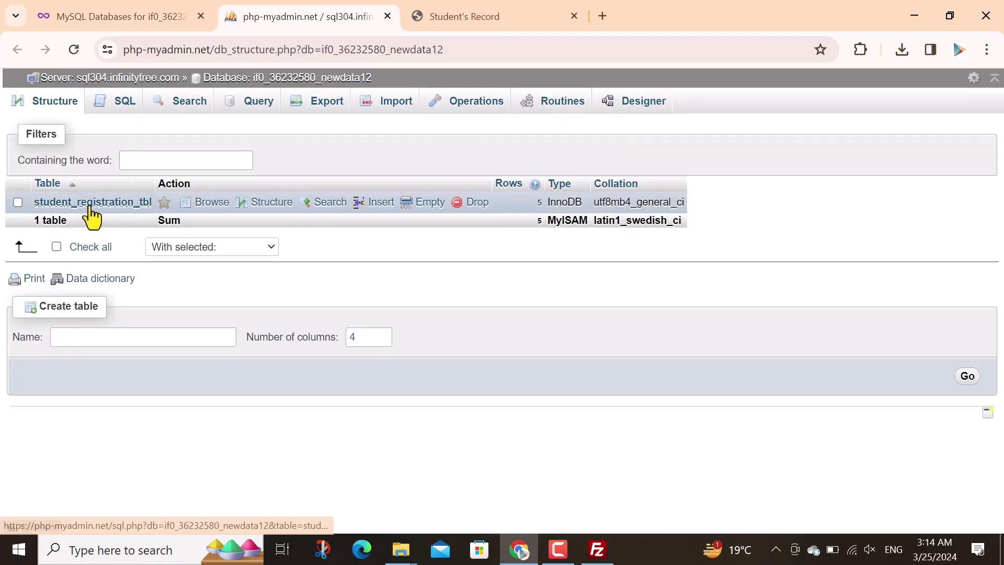
left_click(94, 205)
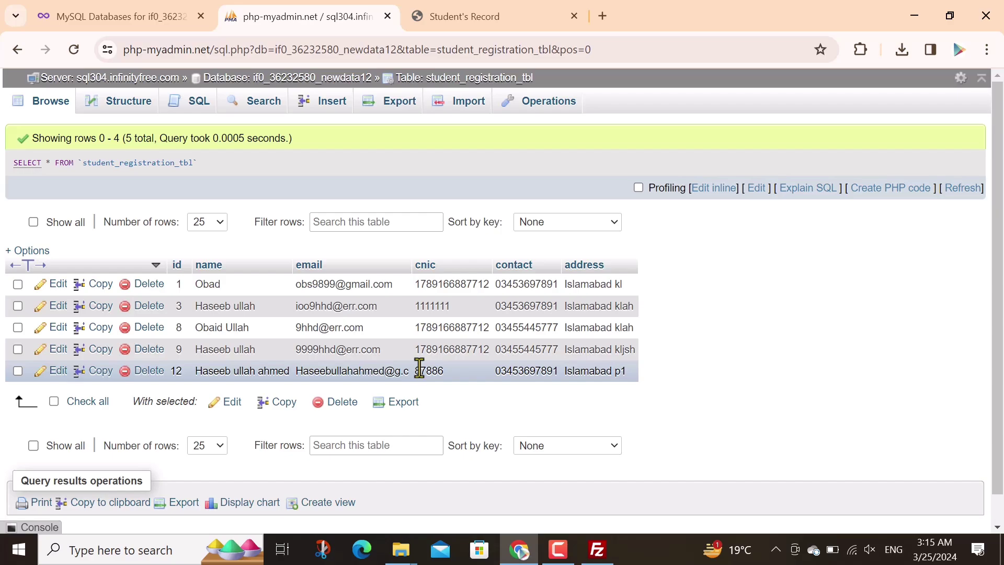
left_click(105, 23)
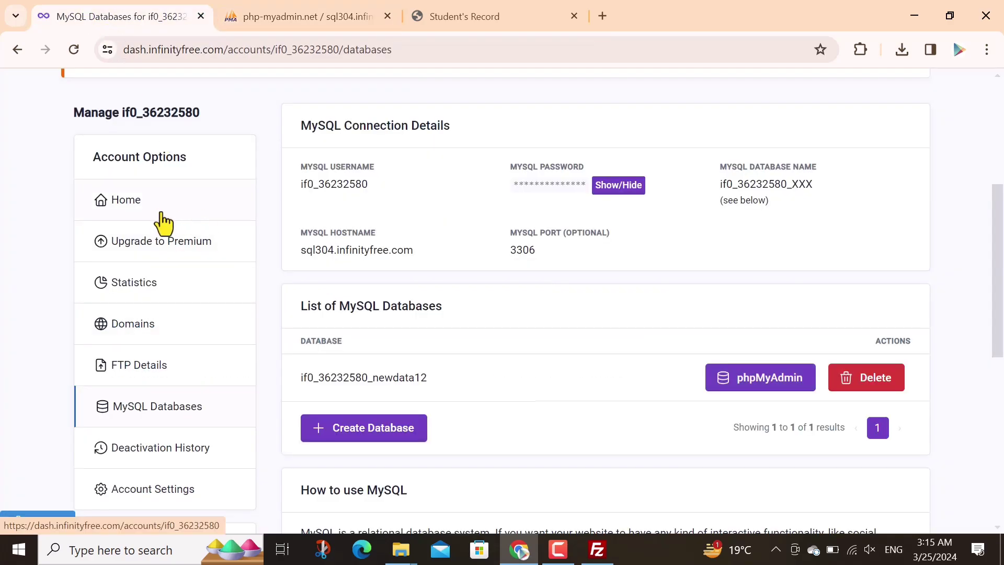
Check the live site's Not secure connection details in the address bar
scroll(175, 225, "down", 5)
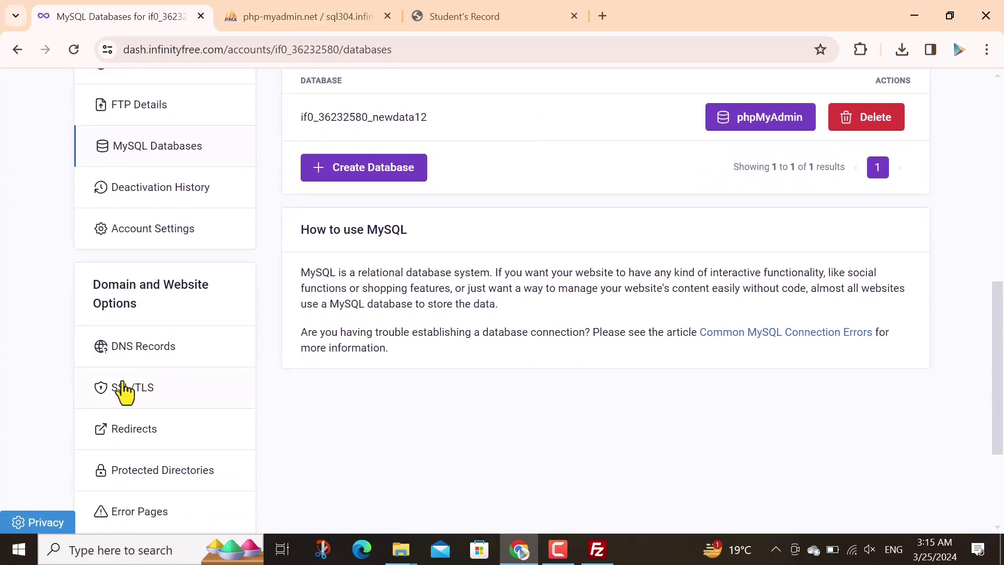
left_click(499, 11)
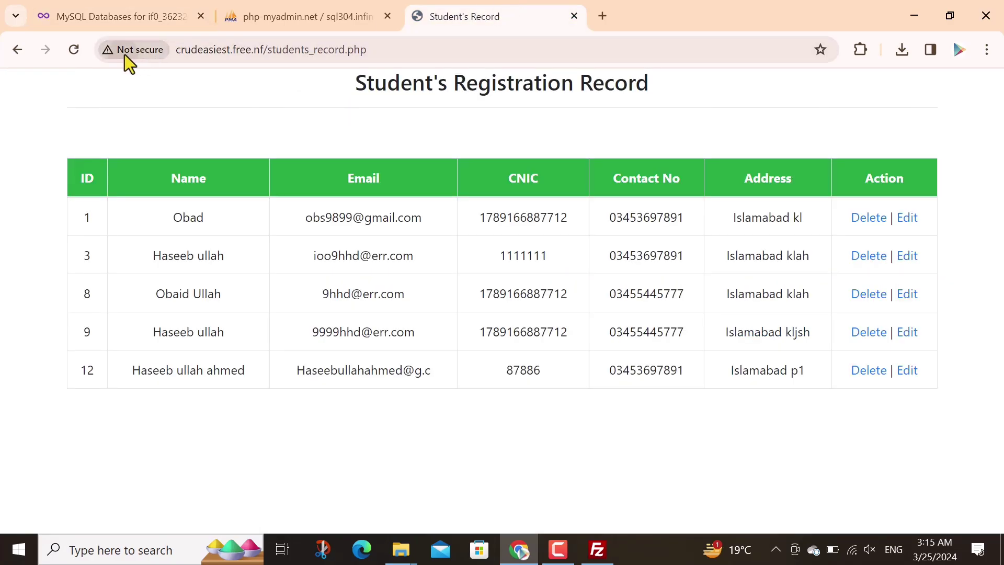
left_click(124, 55)
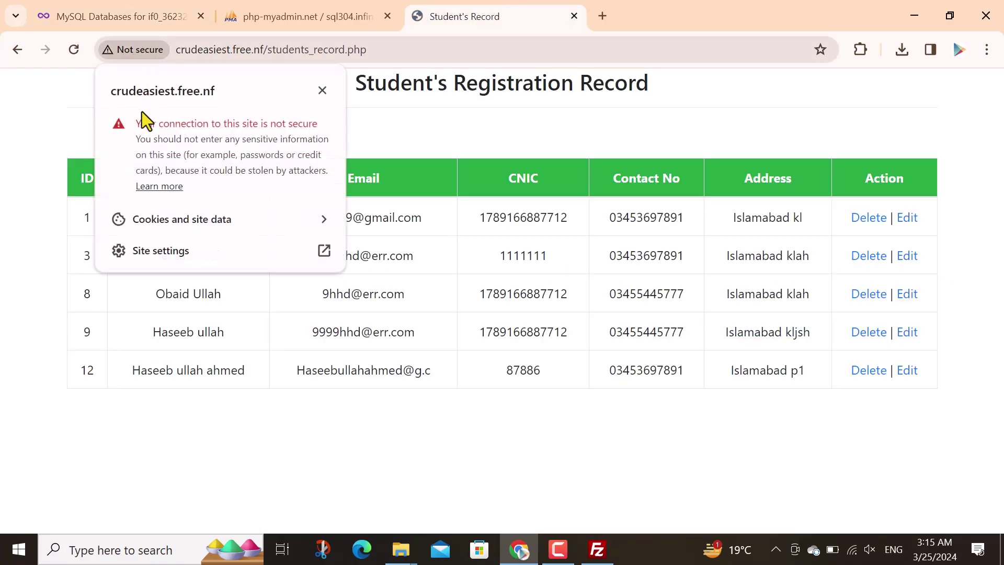
left_click(323, 90)
Open SSL/TLS management for crudeasiest.free.nf, which shows no certificate installed
left_click(142, 25)
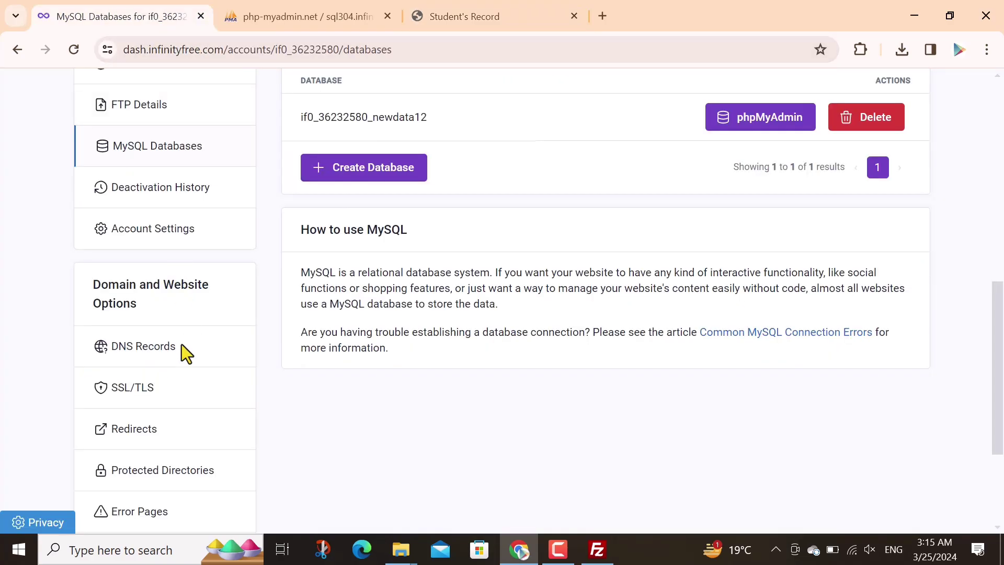
left_click(137, 388)
scroll(1001, 224, "down", 2)
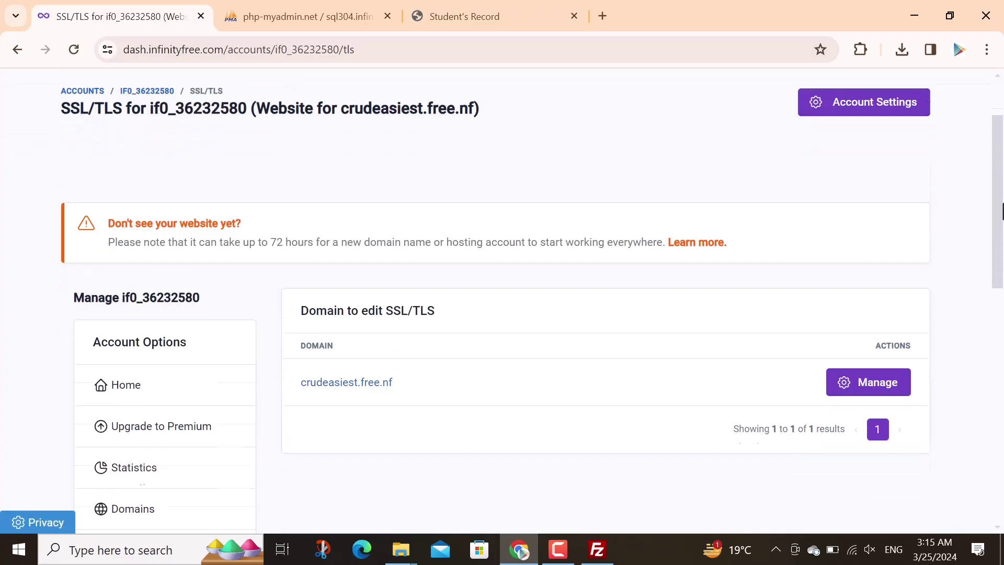
scroll(1002, 225, "down", 2)
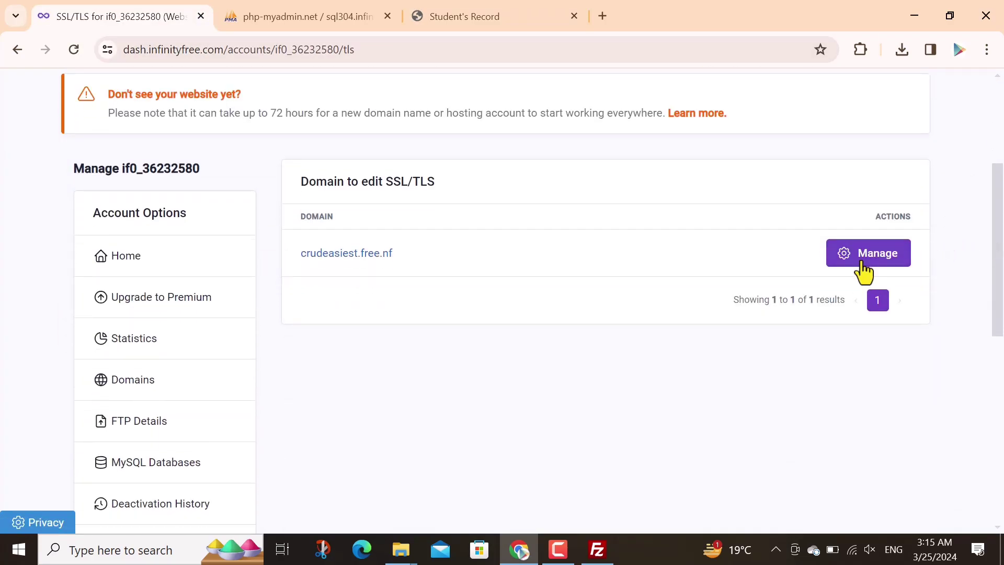
left_click(881, 265)
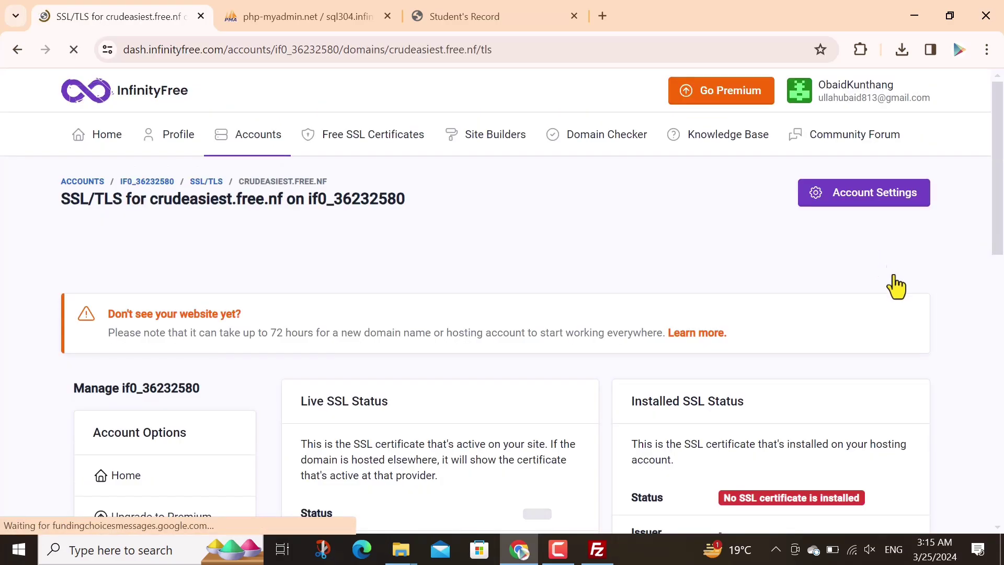
scroll(1002, 209, "down", 2)
scroll(1002, 251, "down", 4)
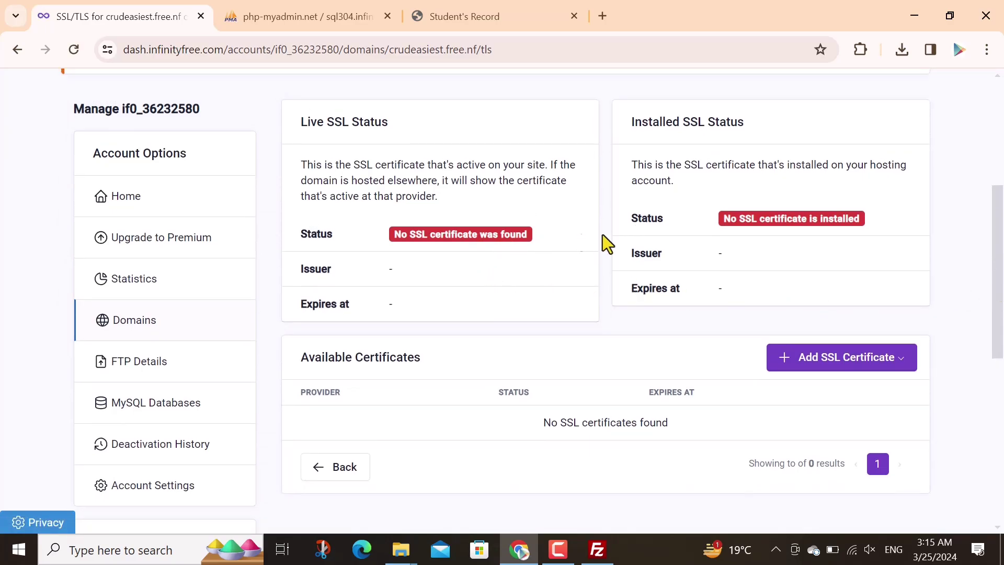
Request a free SSL certificate for crudeasiest.free.nf, keeping Use Recommended Provider
left_click(843, 361)
left_click(853, 407)
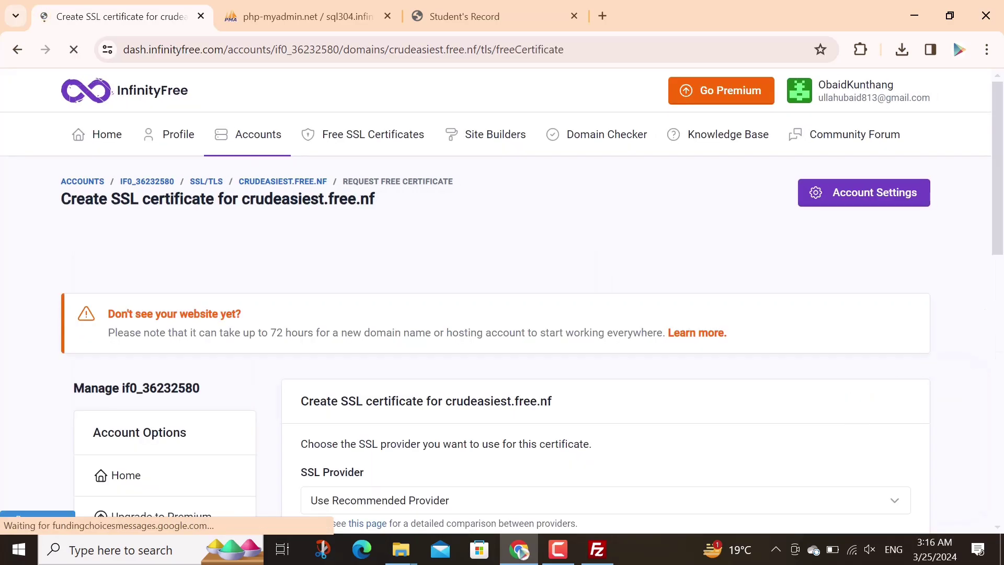
left_click_drag(1002, 227, 1002, 302)
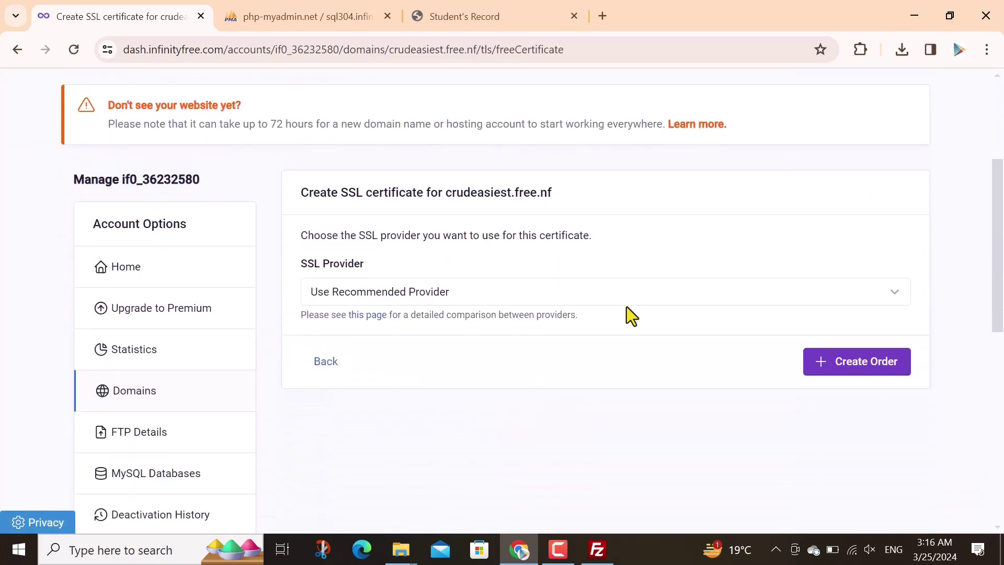
left_click(387, 294)
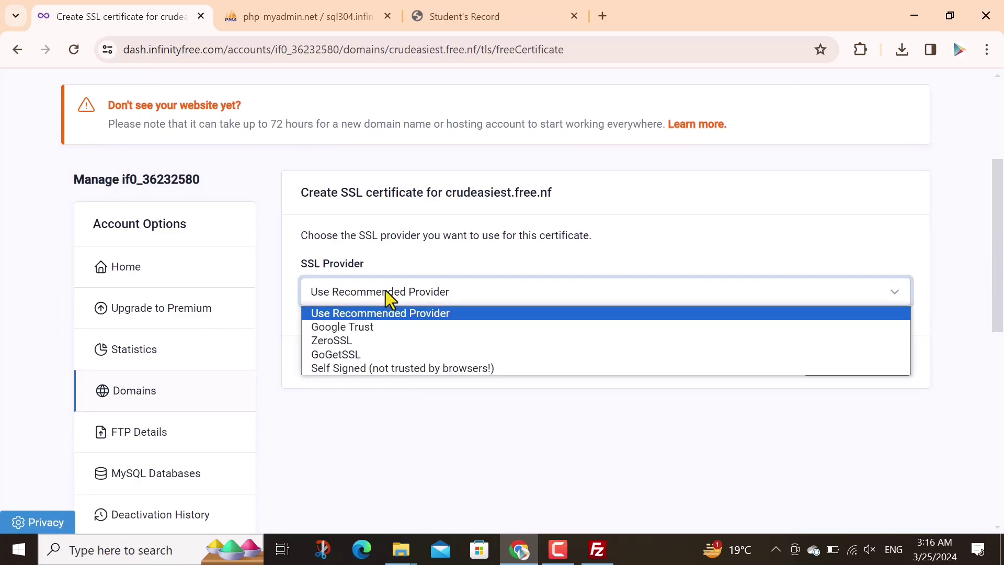
left_click(387, 294)
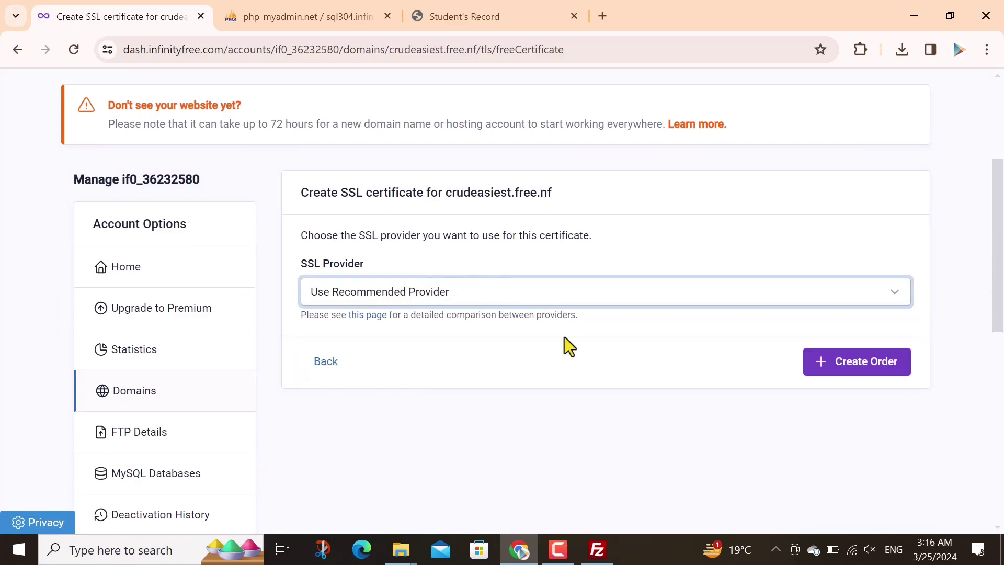
left_click(577, 377)
key("shift+Tab")
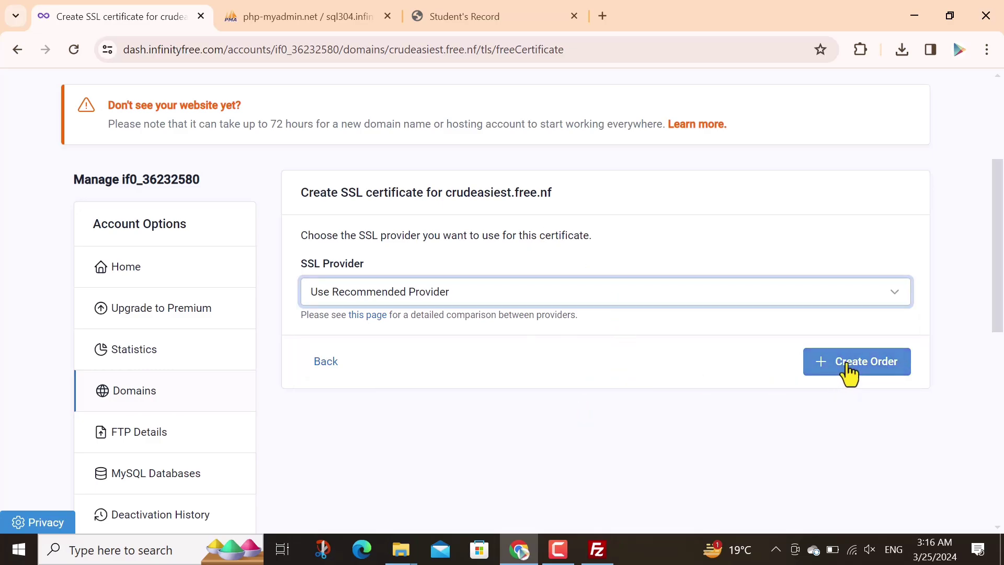
Create the SSL order for crudeasiest.free.nf and view the required _acme-challenge CNAME record
left_click(848, 369)
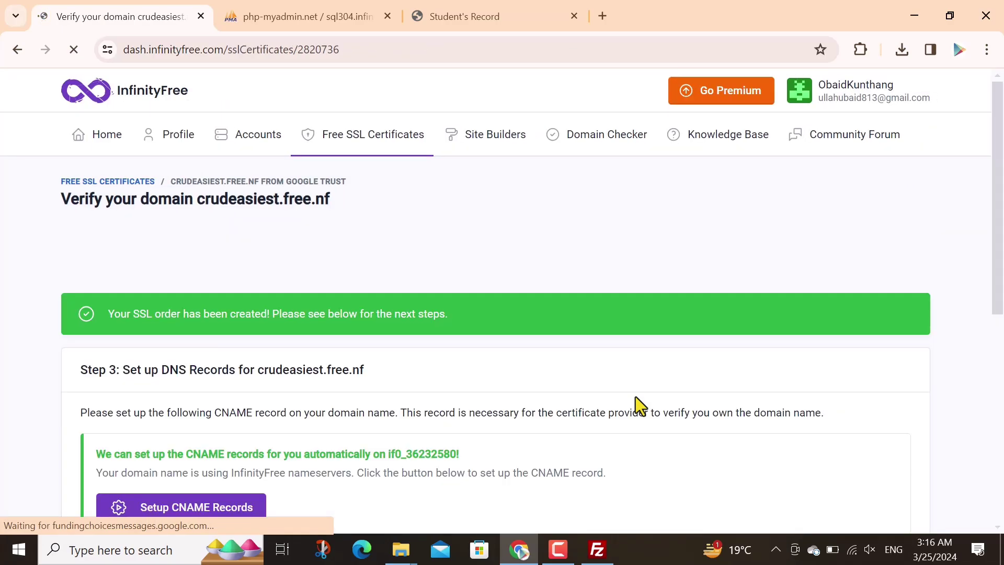
scroll(901, 386, "down", 1)
left_click_drag(1001, 275, 1002, 403)
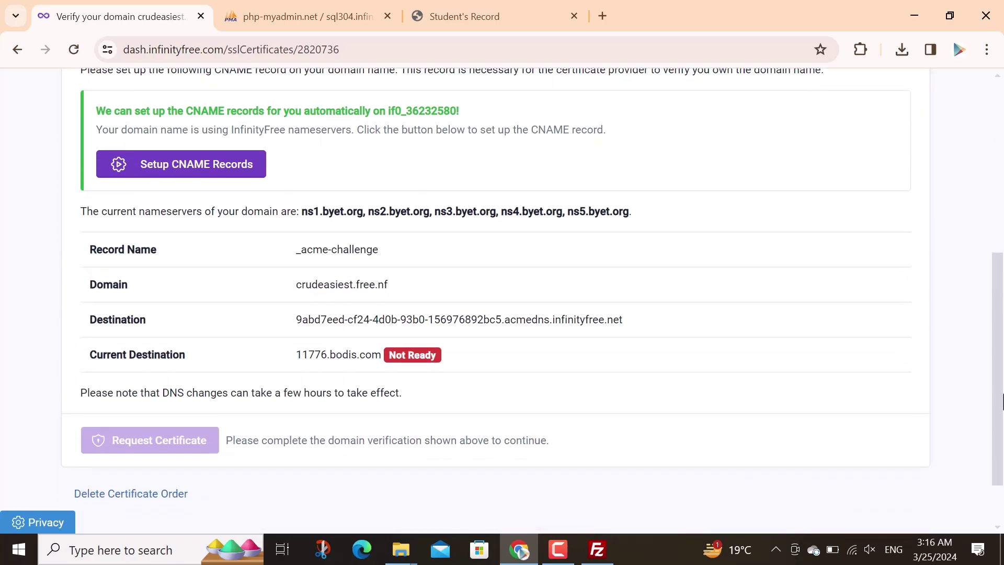